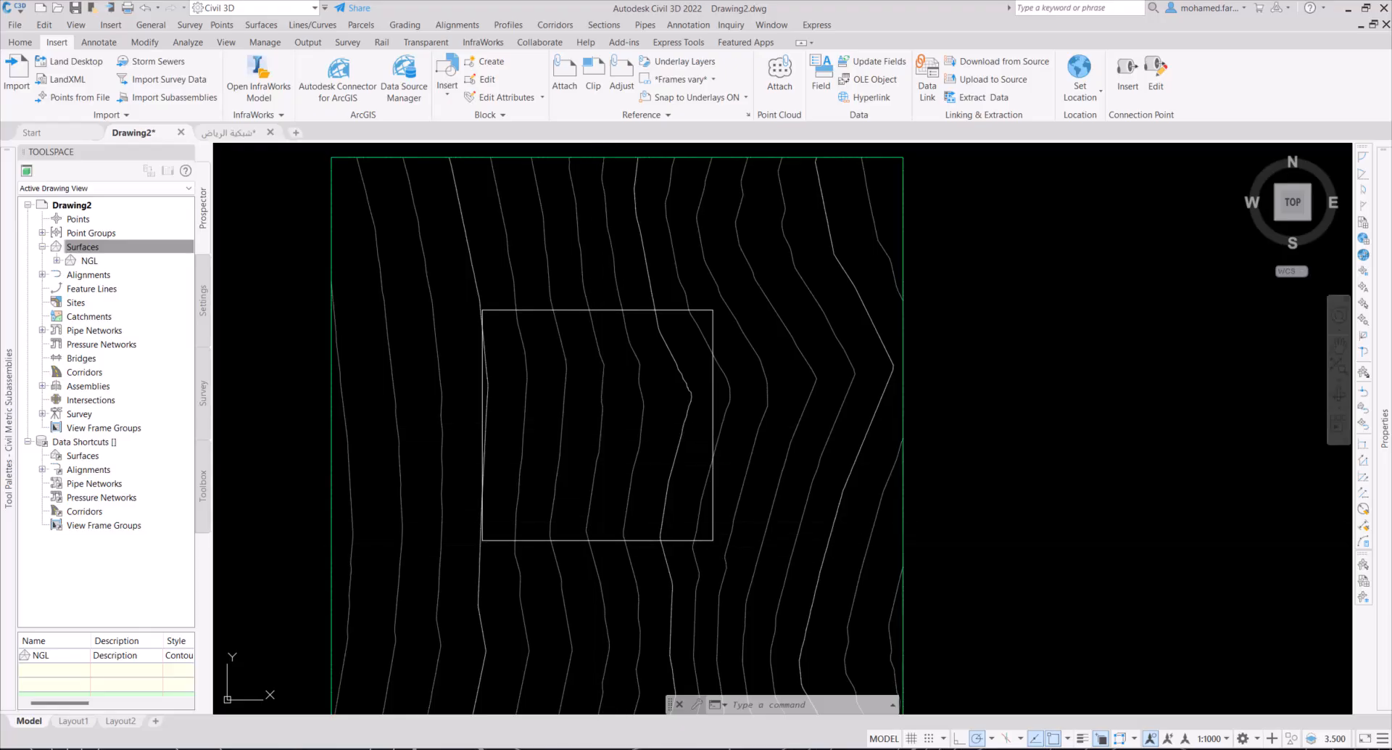
Step: Set the elevation of the inner square polyline to 75.4
{"action": "left_click", "coordinate": [605, 540]}
{"action": "mouse_move", "coordinate": [1356, 484]}
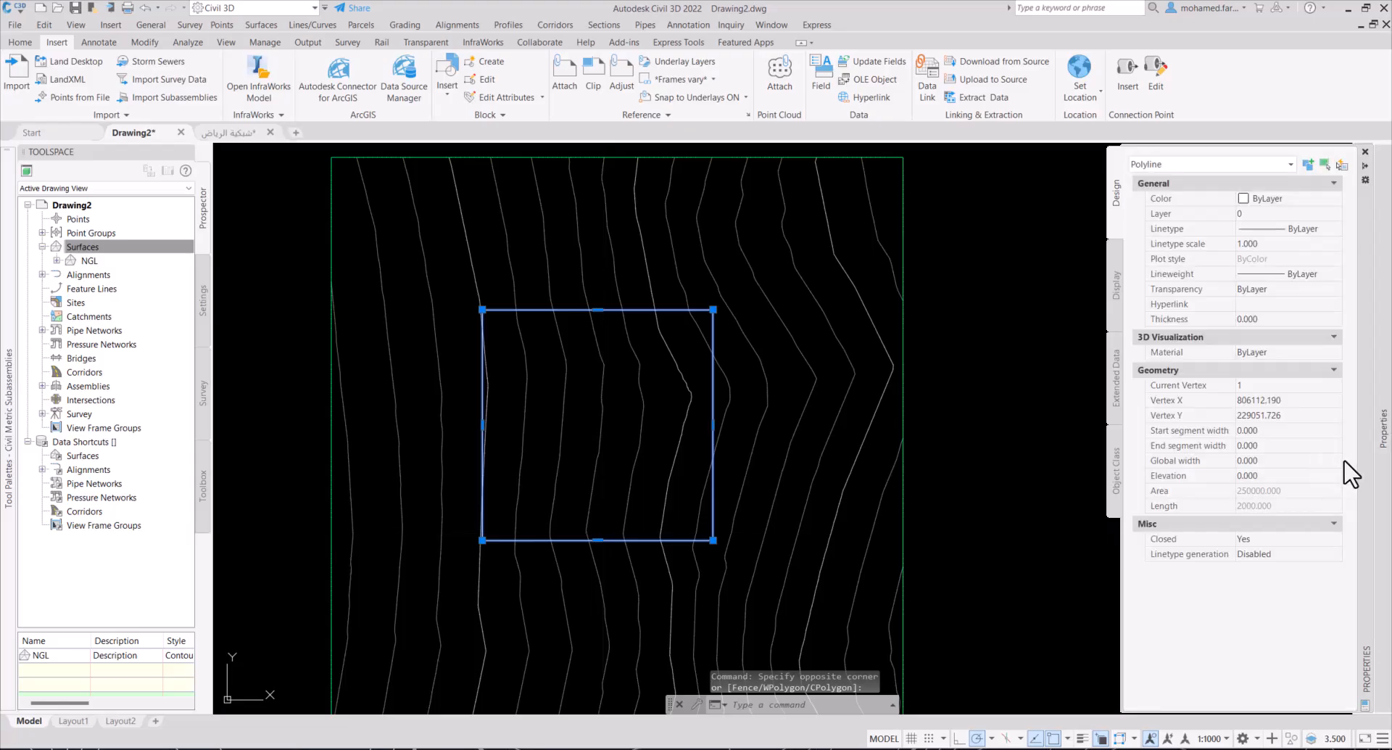
{"action": "left_click", "coordinate": [1260, 475]}
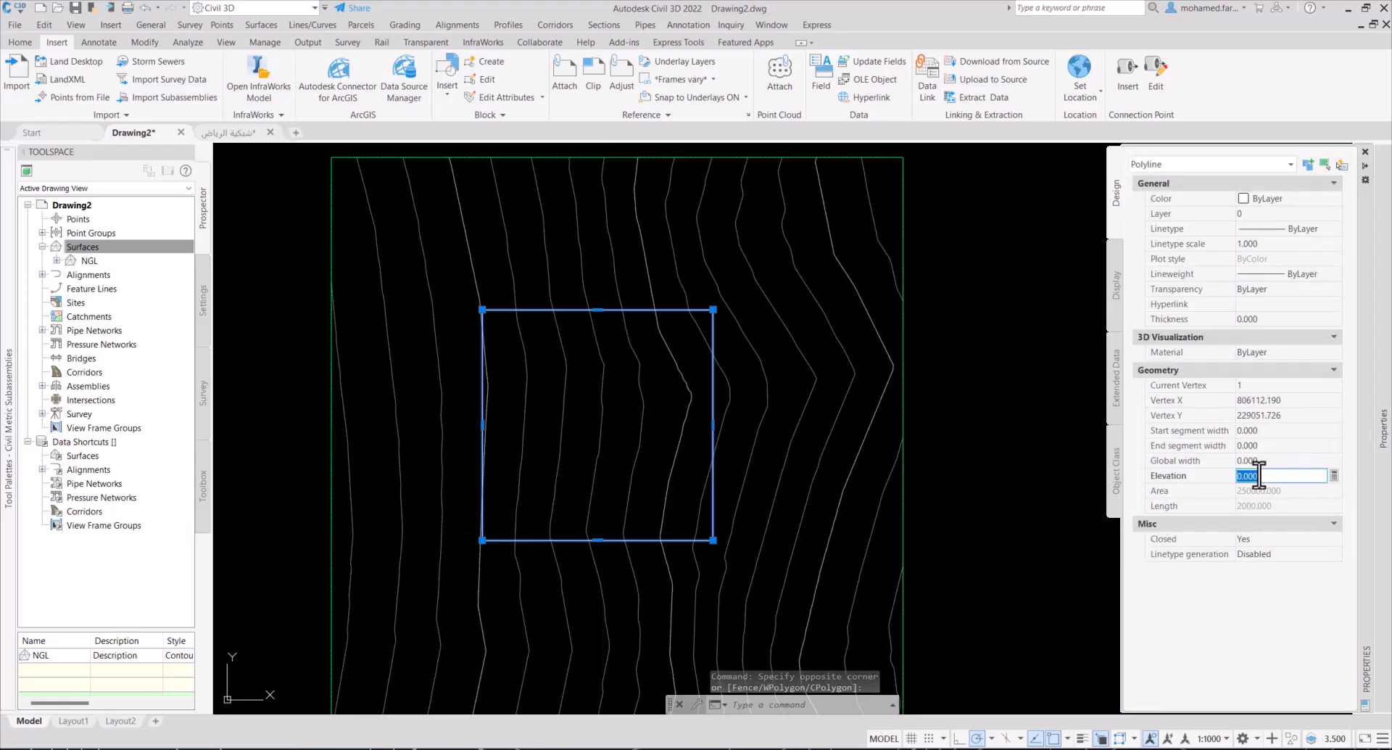
{"action": "type", "text": "75"}
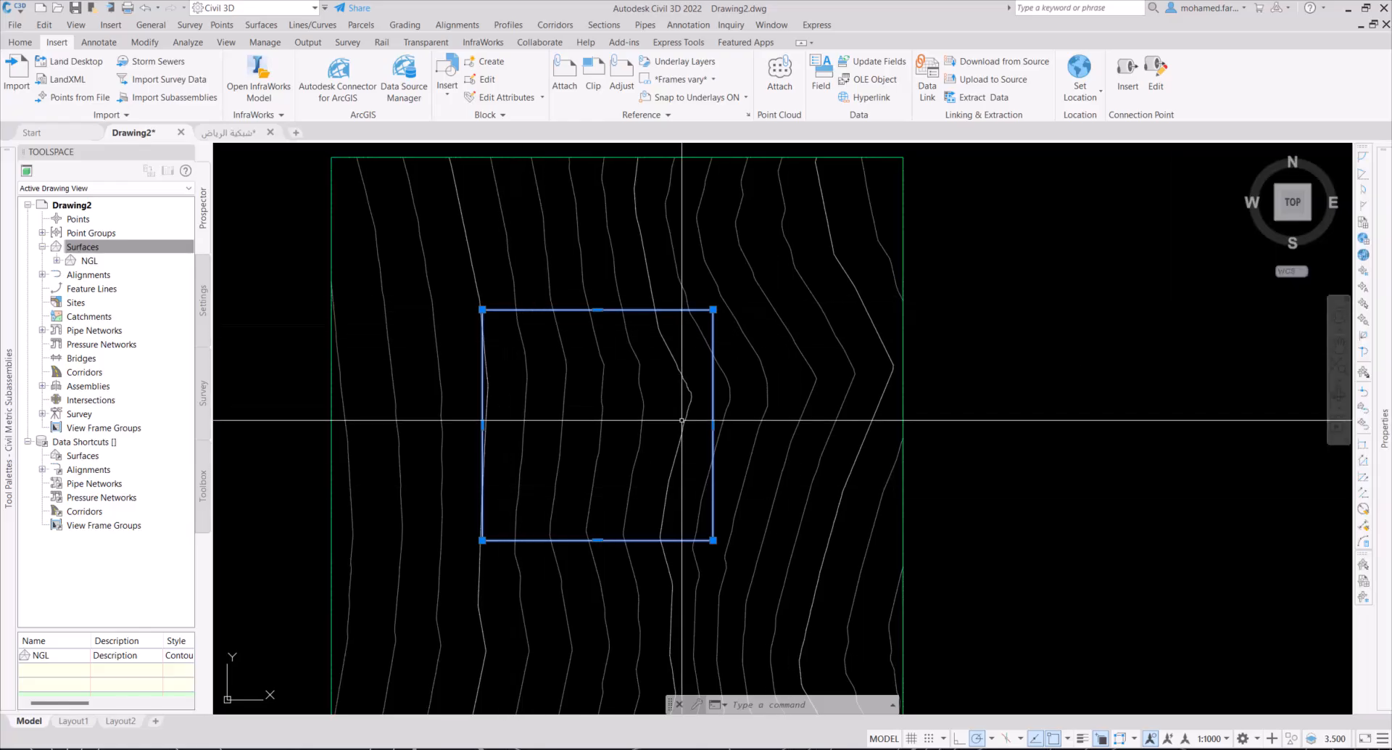
{"action": "key", "text": "Escape"}
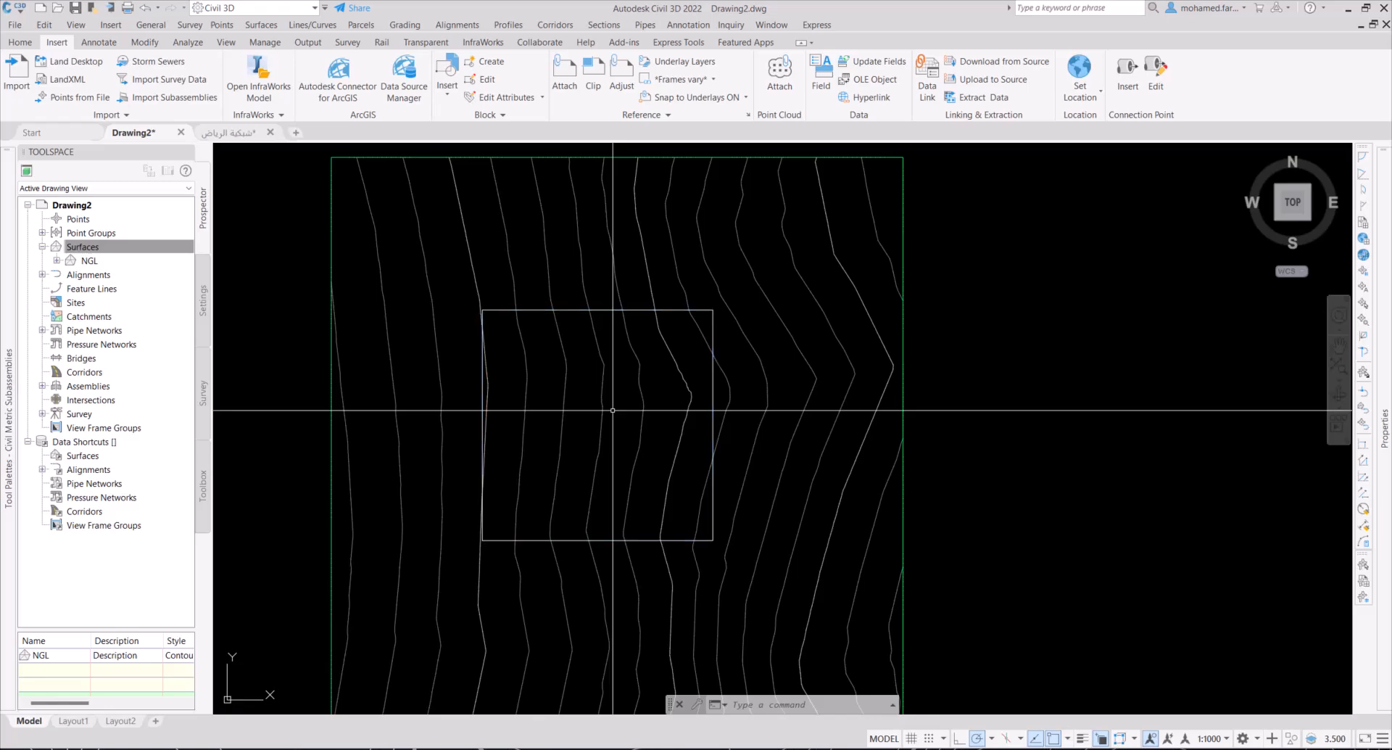
Step: Create a new TIN surface named 75.4
{"action": "right_click", "coordinate": [100, 250]}
{"action": "left_click", "coordinate": [145, 255]}
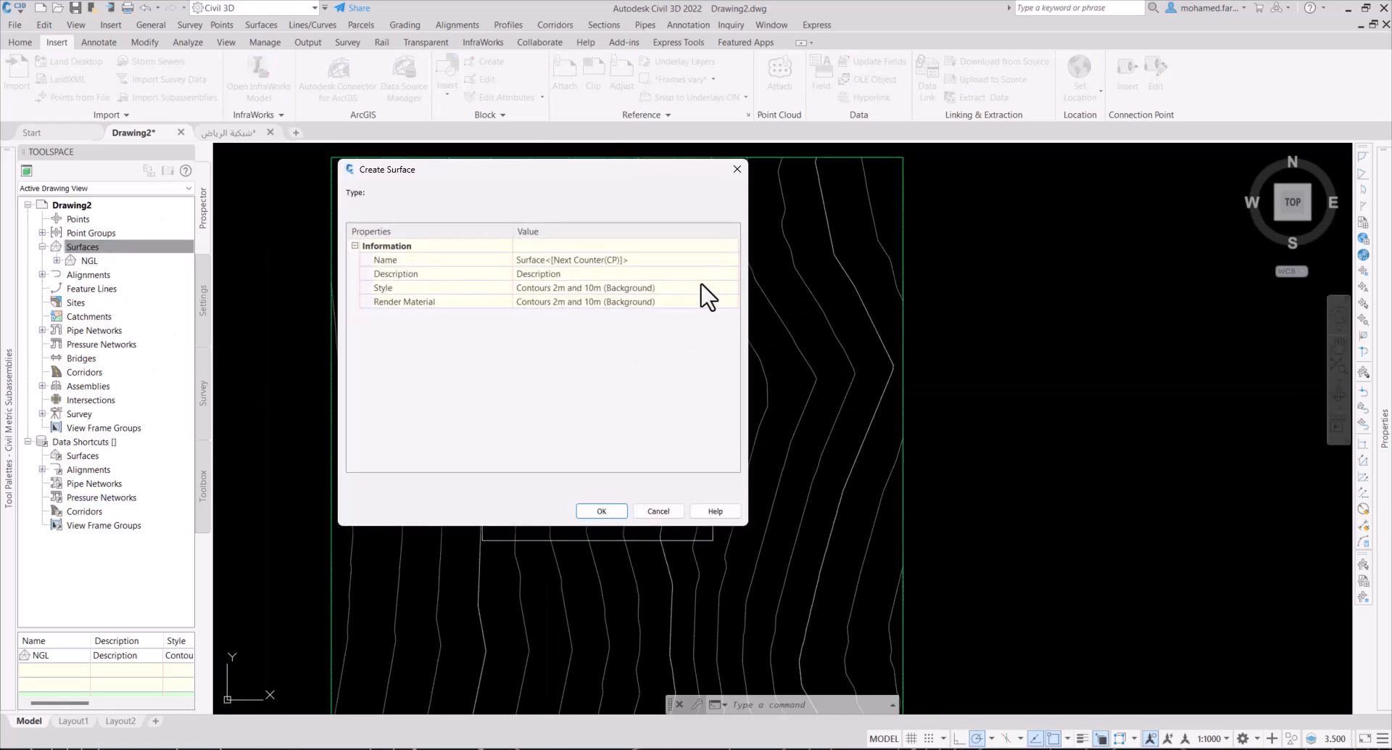
{"action": "left_click", "coordinate": [702, 263]}
{"action": "type", "text": "75.4"}
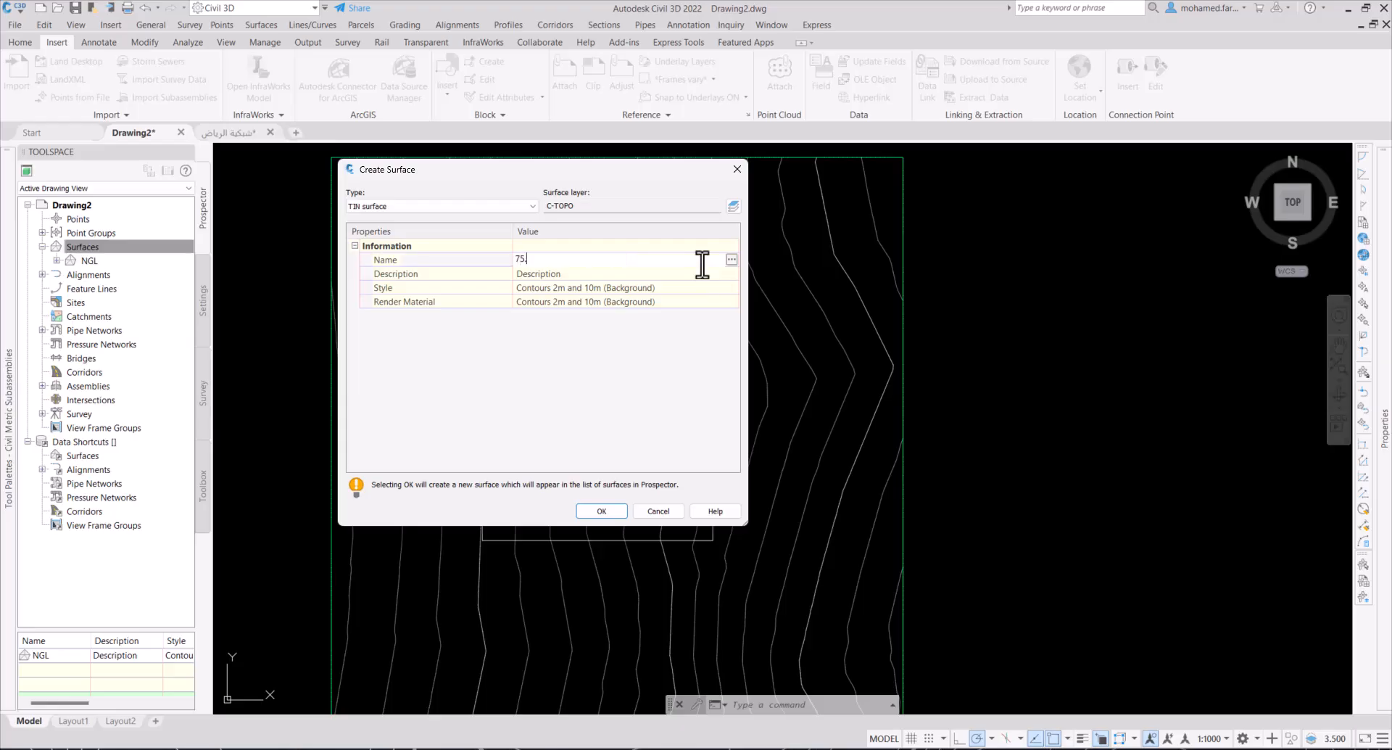
{"action": "left_click", "coordinate": [600, 511]}
Step: Add the inner square polyline as a Standard breakline to the definition of surface 75.4
{"action": "left_click", "coordinate": [57, 260]}
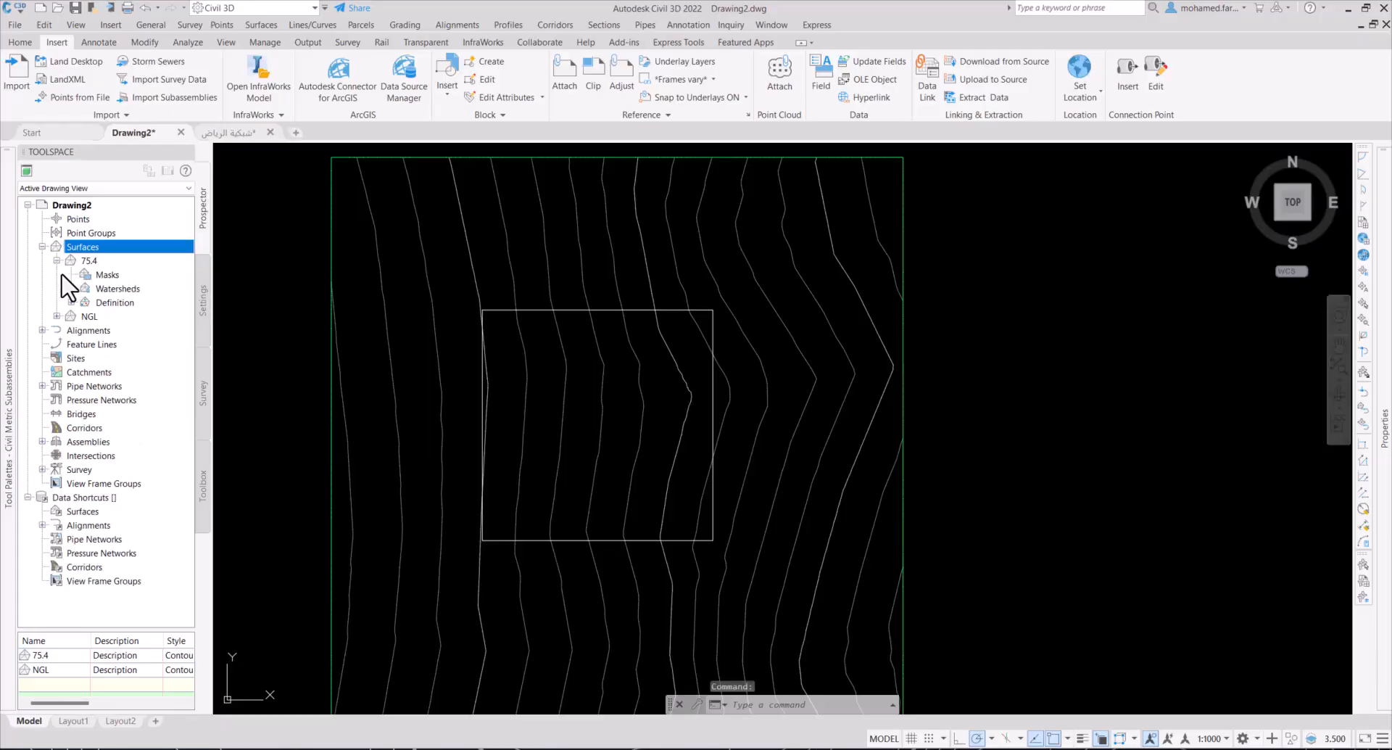
{"action": "left_click", "coordinate": [71, 303]}
{"action": "right_click", "coordinate": [125, 335]}
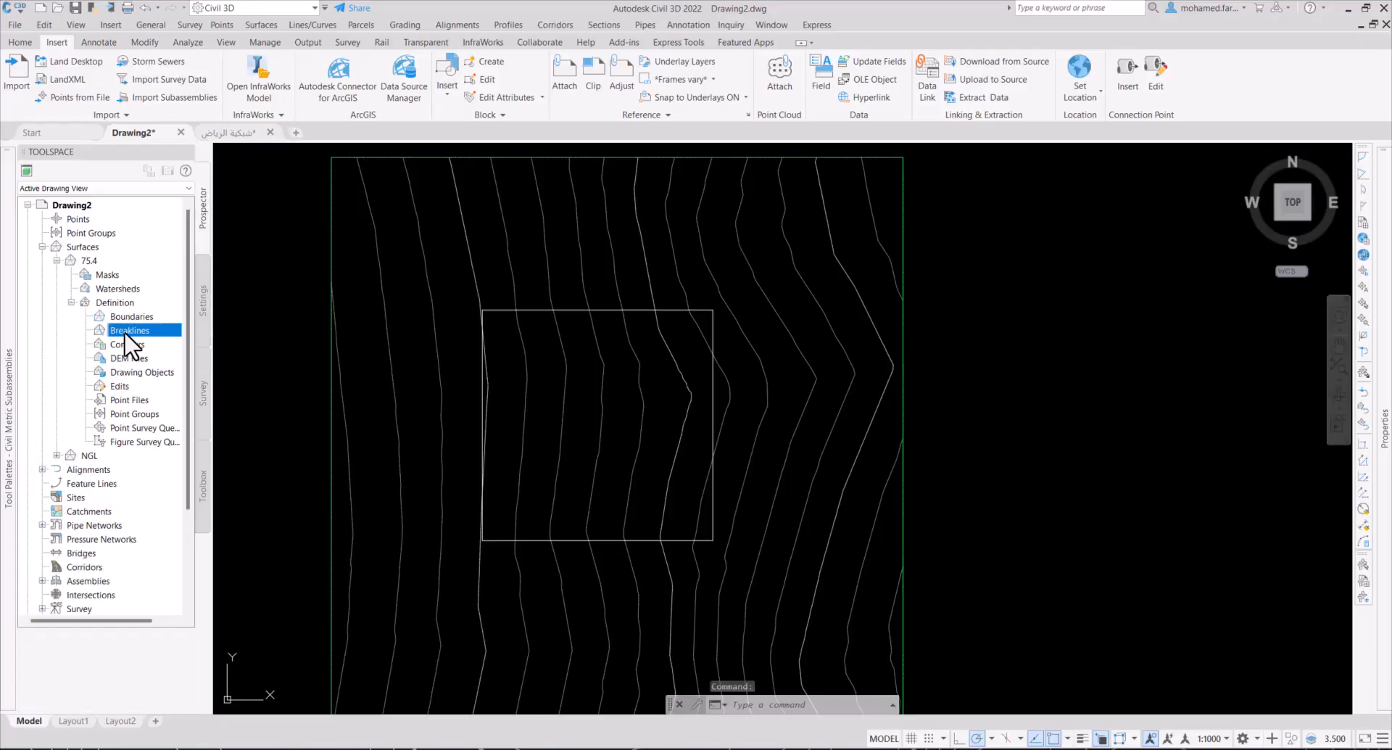
{"action": "left_click", "coordinate": [160, 339]}
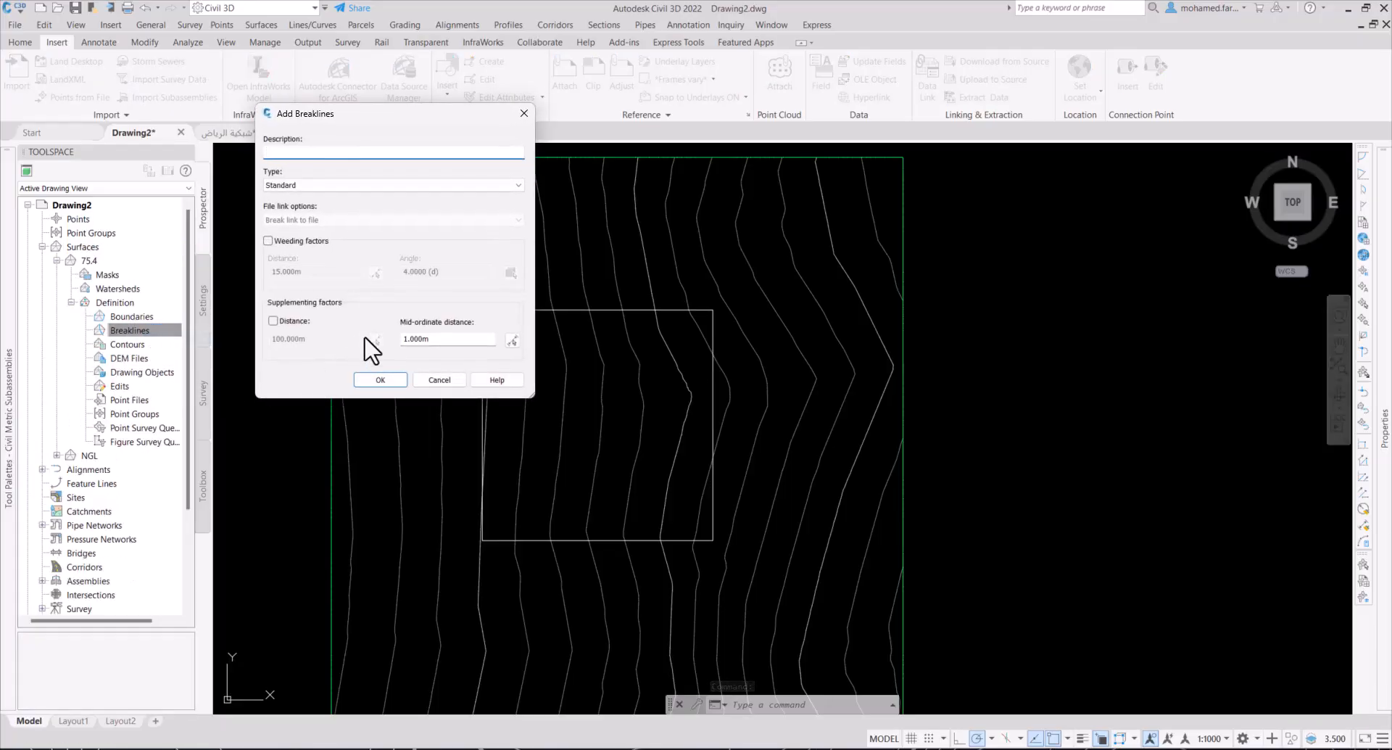
{"action": "left_click", "coordinate": [373, 380]}
{"action": "left_click", "coordinate": [599, 311]}
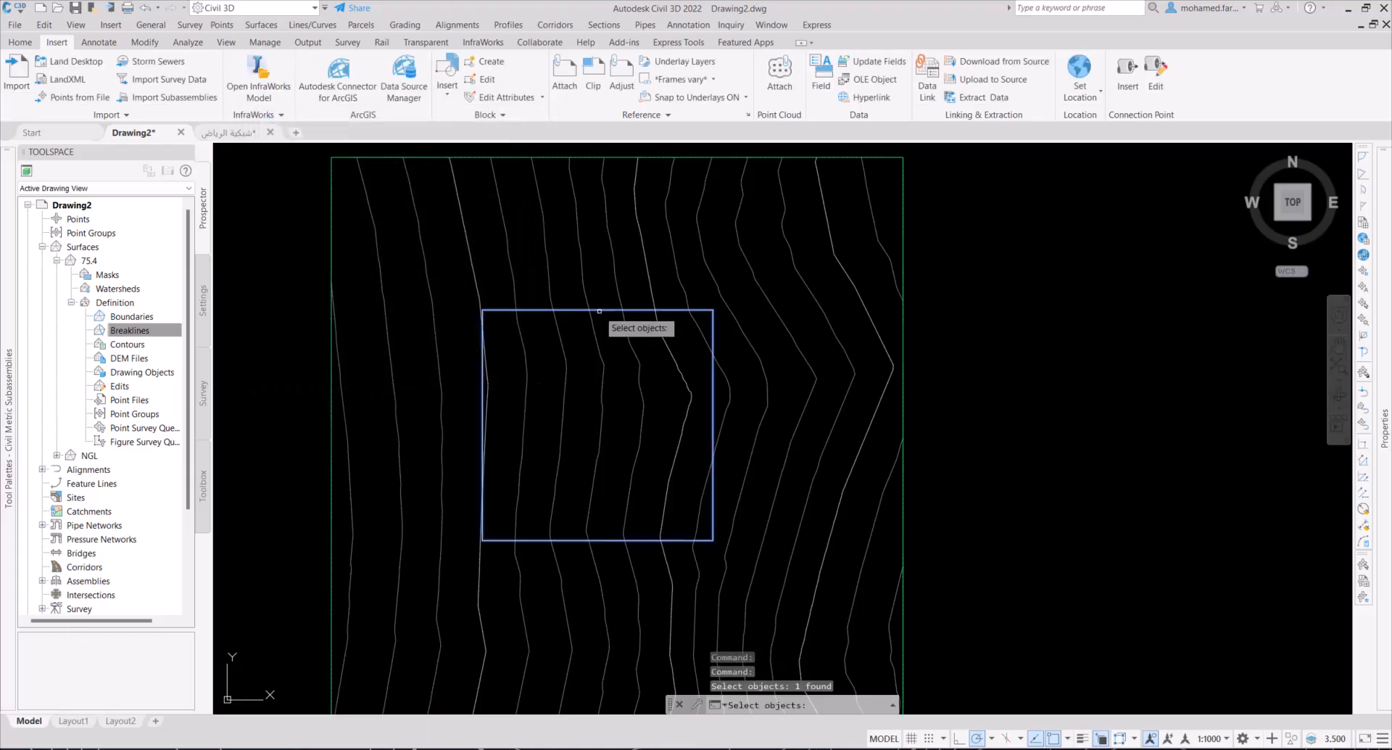
{"action": "key", "text": "Return"}
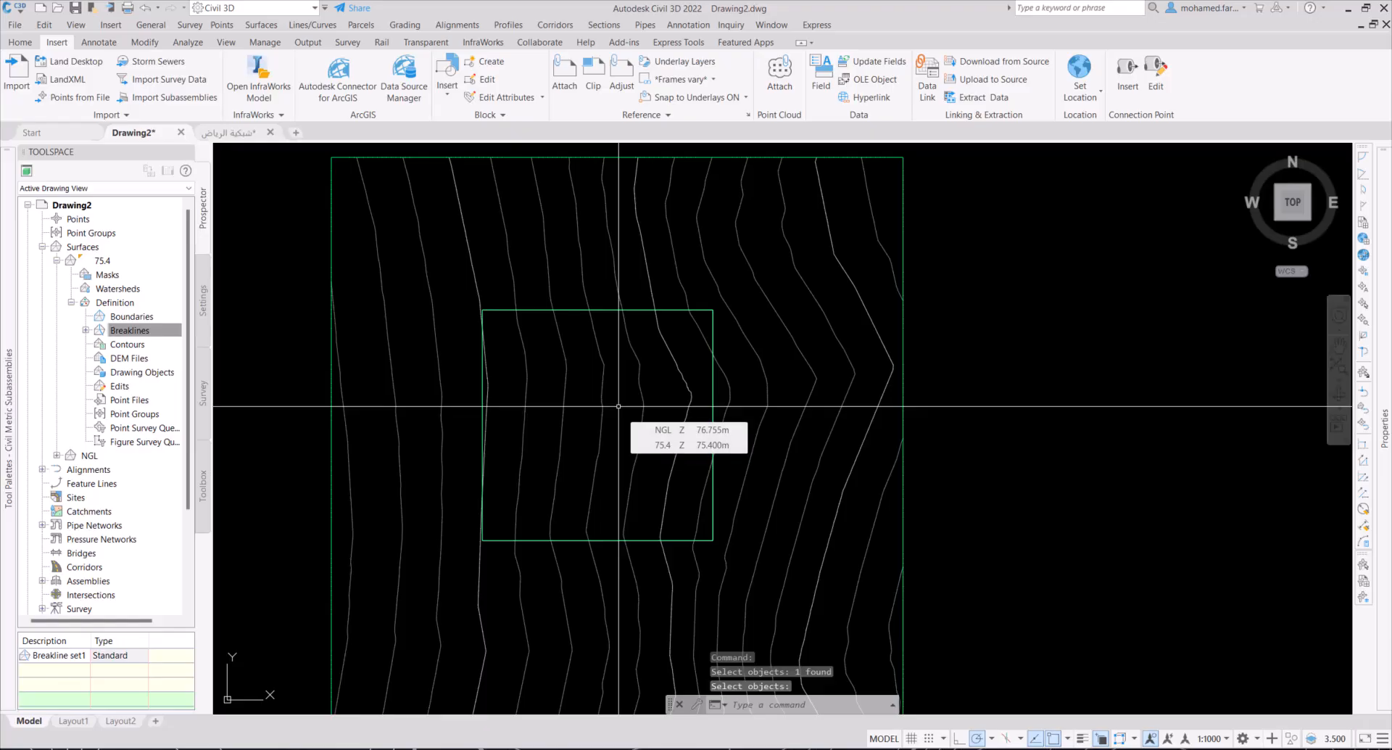
{"action": "key", "text": "Escape"}
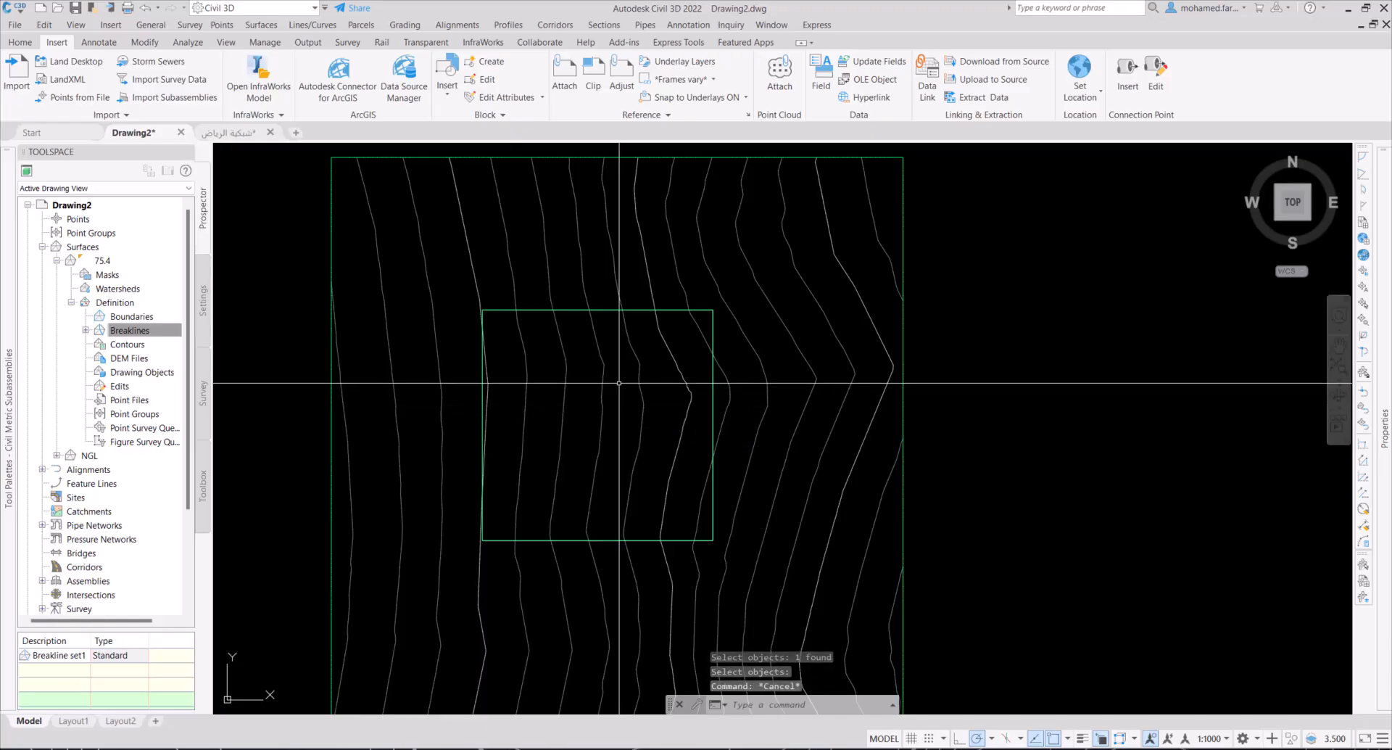
Step: Change the surface style of the NGL surface to Border Only
{"action": "scroll", "coordinate": [619, 382], "scroll_direction": "up", "scroll_amount": 2}
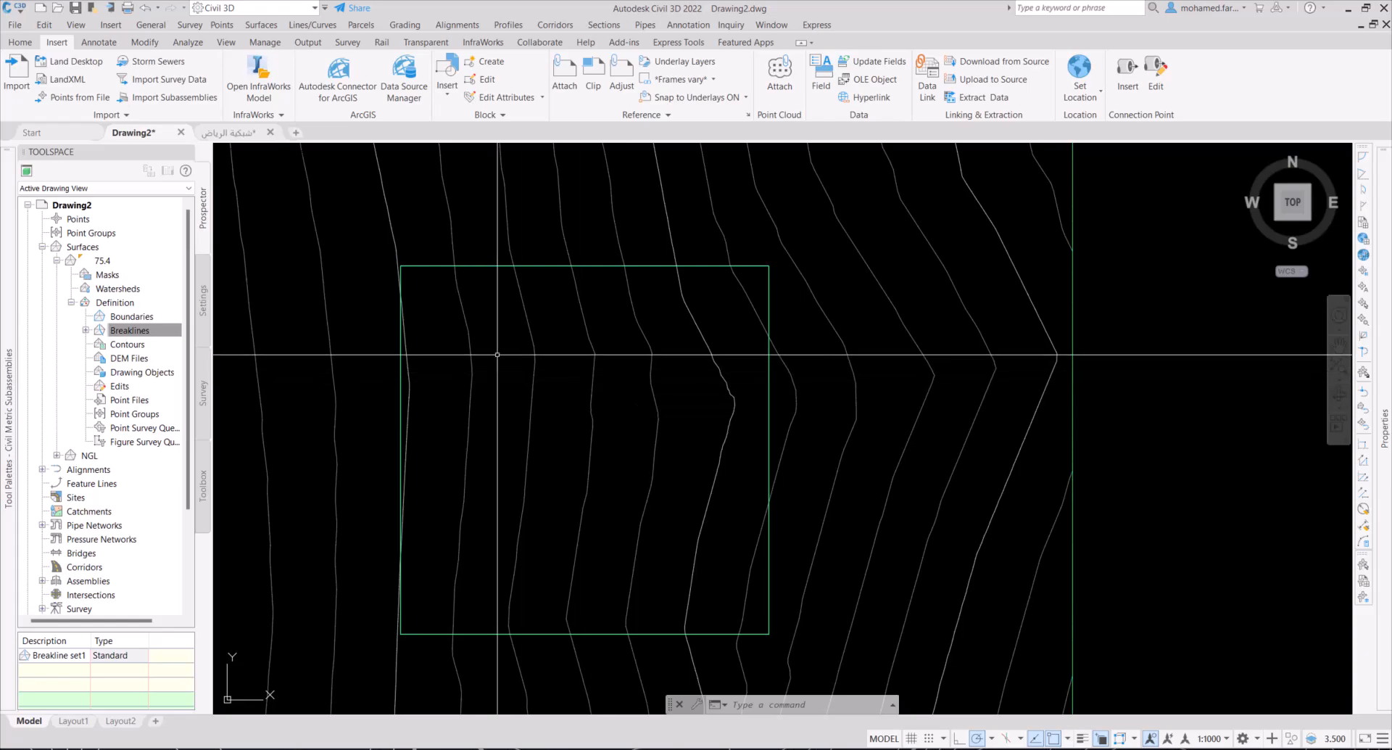
{"action": "left_click", "coordinate": [451, 203]}
{"action": "left_click", "coordinate": [443, 208]}
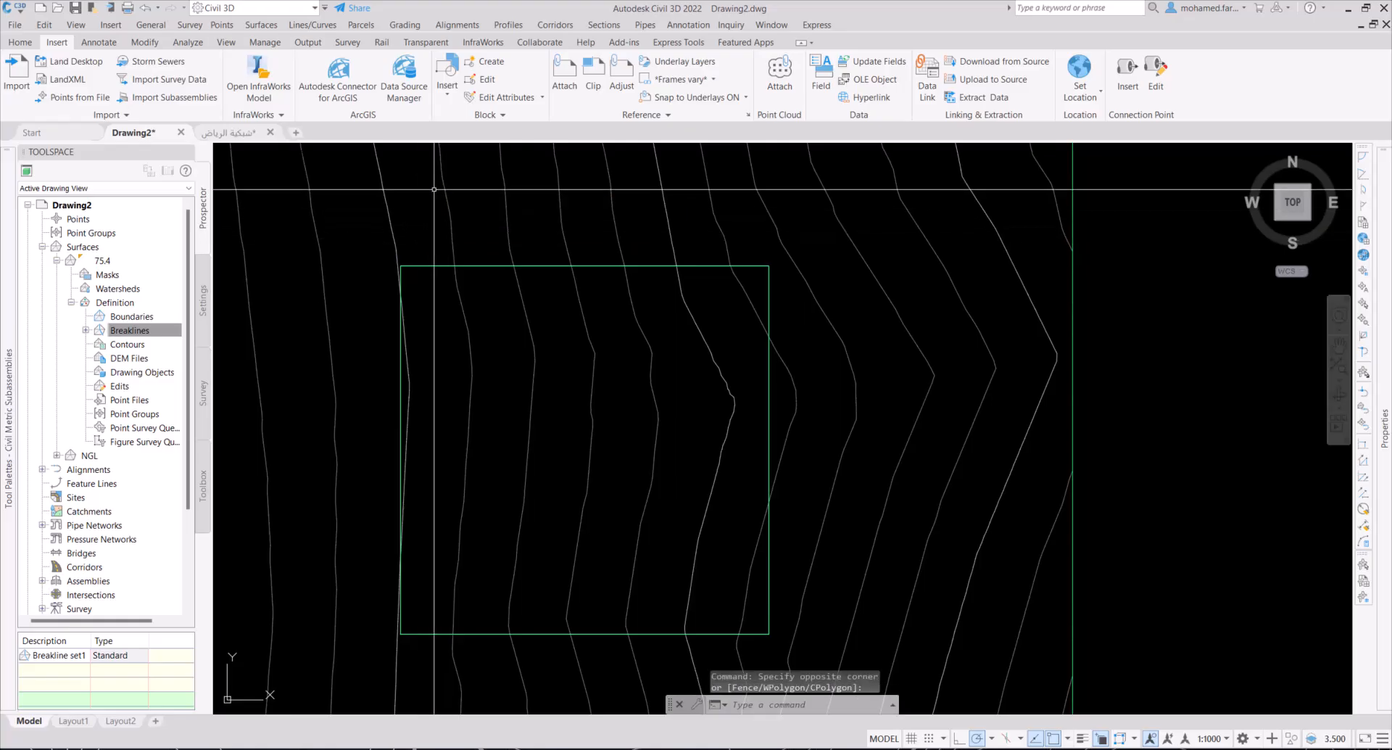
{"action": "left_click", "coordinate": [440, 175]}
{"action": "right_click", "coordinate": [440, 174]}
{"action": "left_click", "coordinate": [460, 342]}
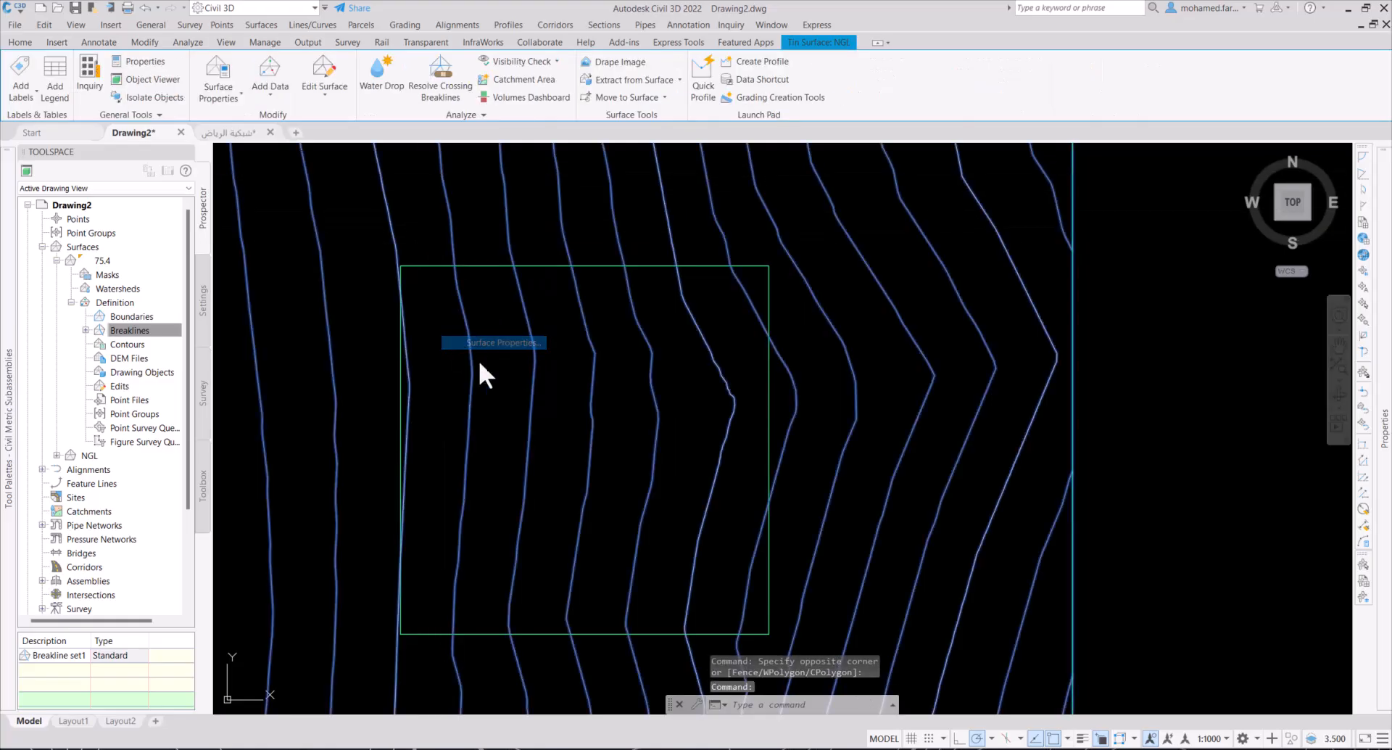
{"action": "scroll", "coordinate": [850, 294], "scroll_direction": "up", "scroll_amount": 6}
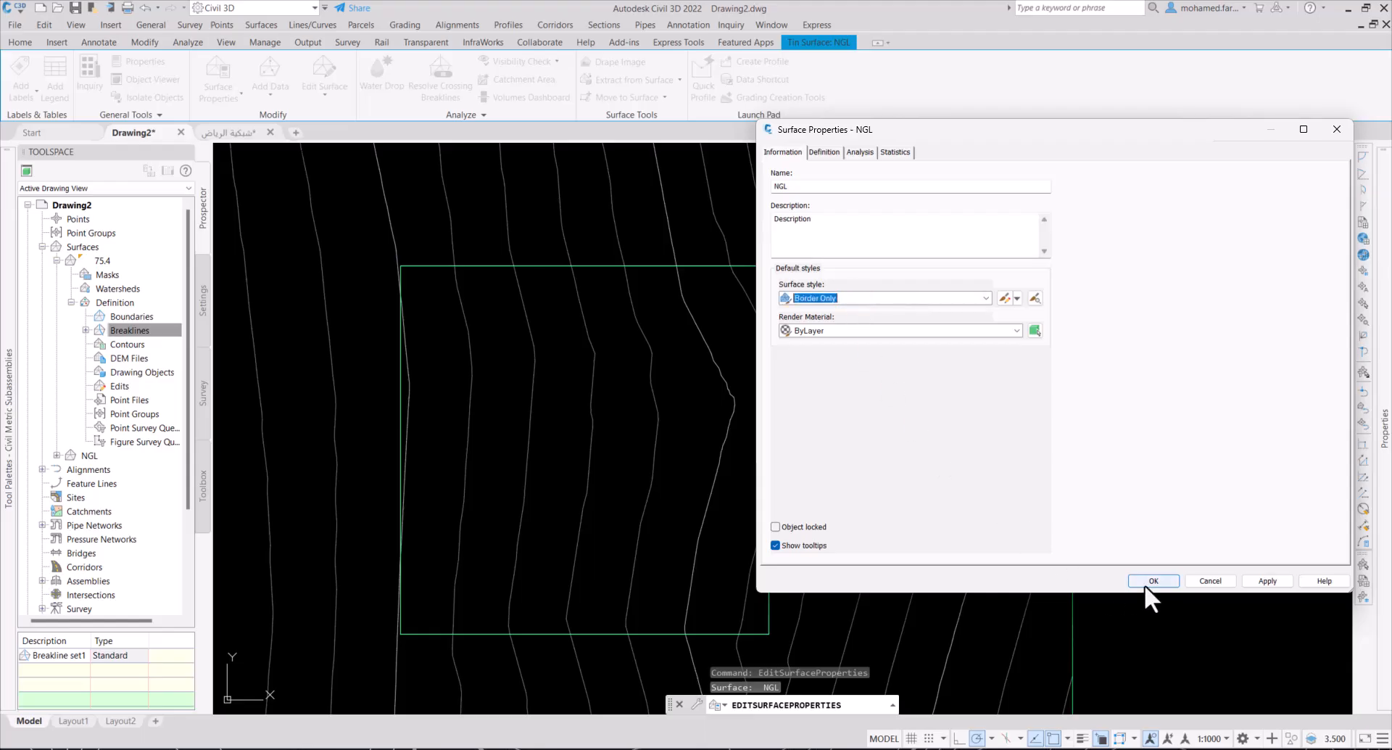
{"action": "left_click", "coordinate": [1153, 581]}
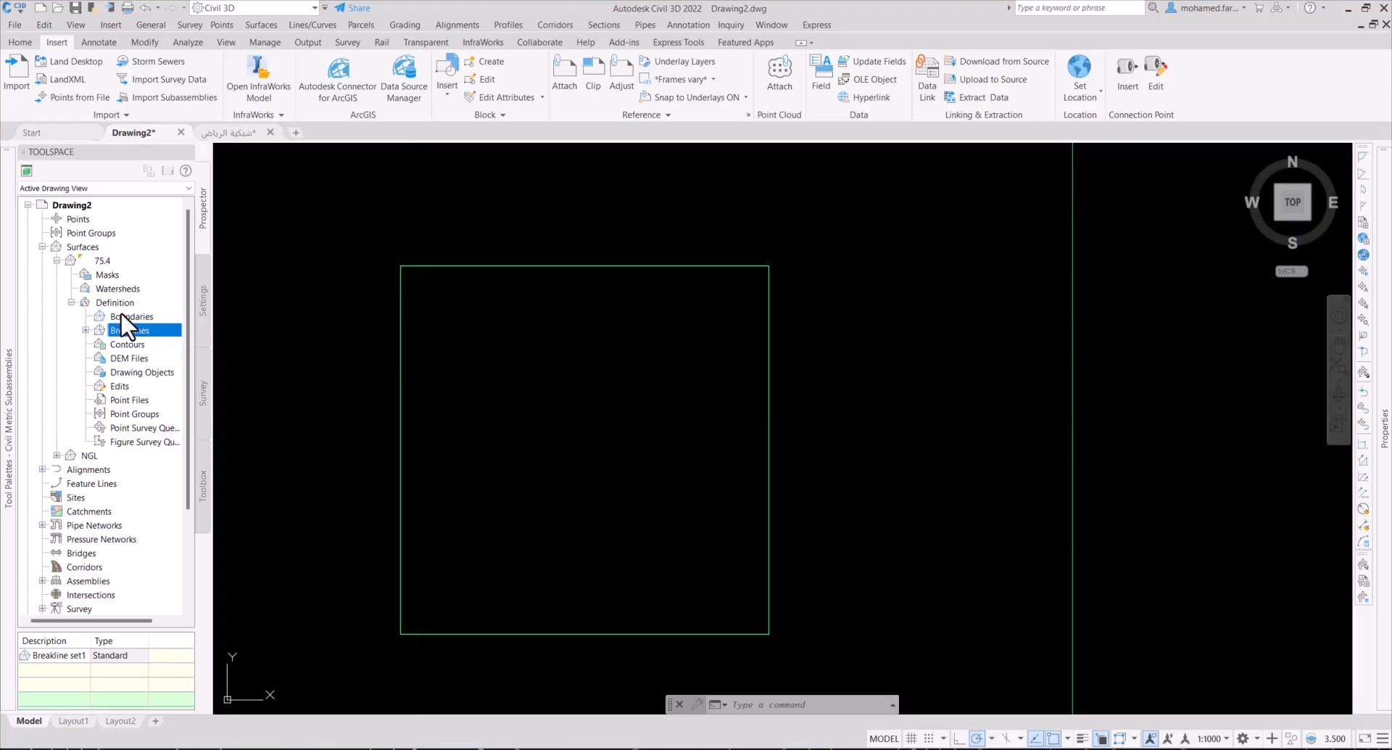
Step: Begin a new surface of type TIN volume surface and name it TOTAL
{"action": "right_click", "coordinate": [105, 261]}
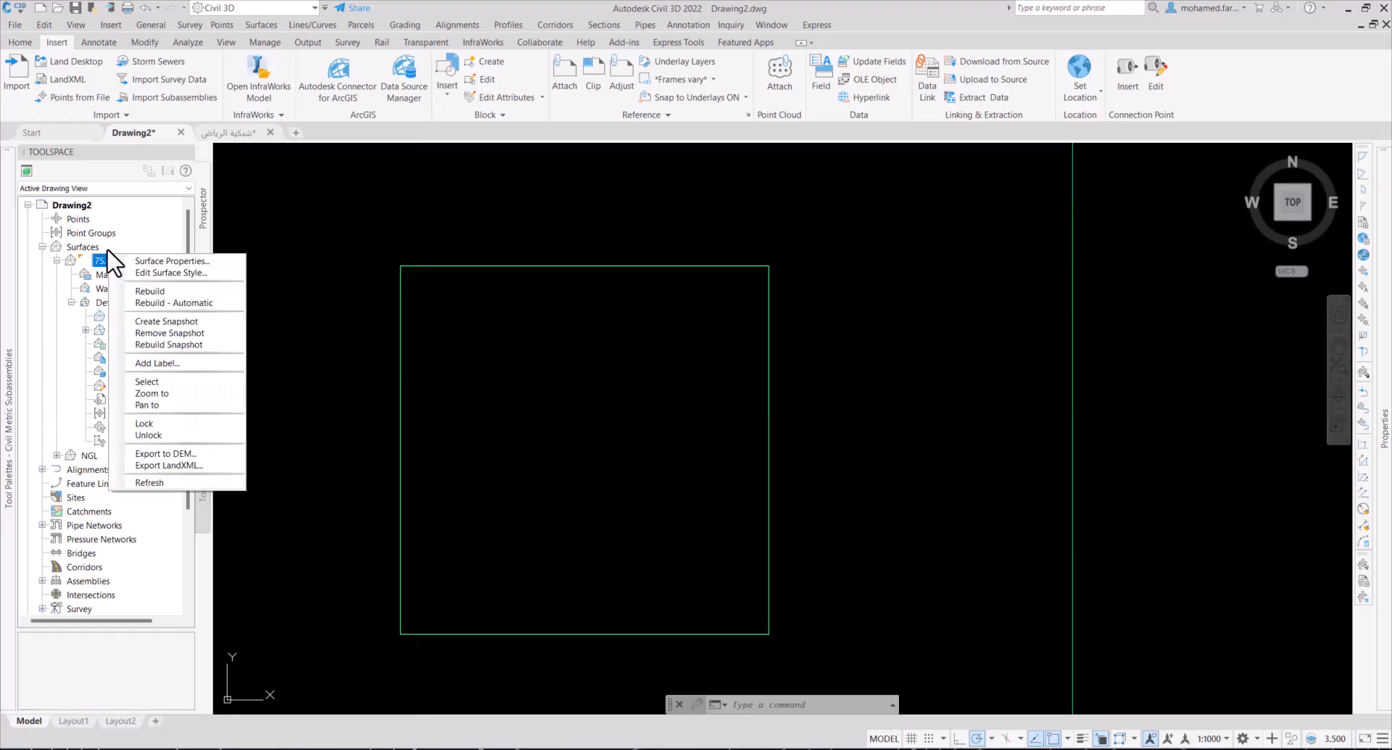
{"action": "right_click", "coordinate": [87, 246]}
{"action": "left_click", "coordinate": [156, 254]}
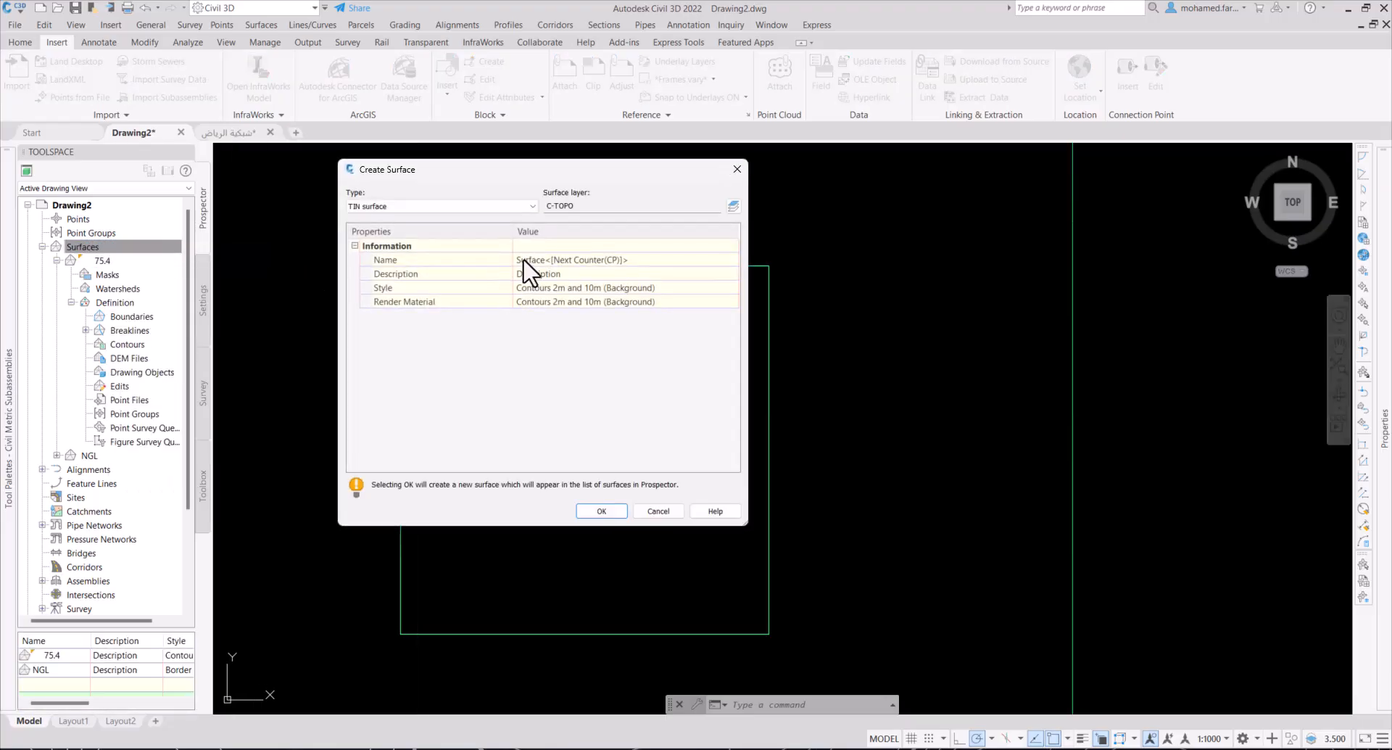
{"action": "left_click", "coordinate": [527, 207]}
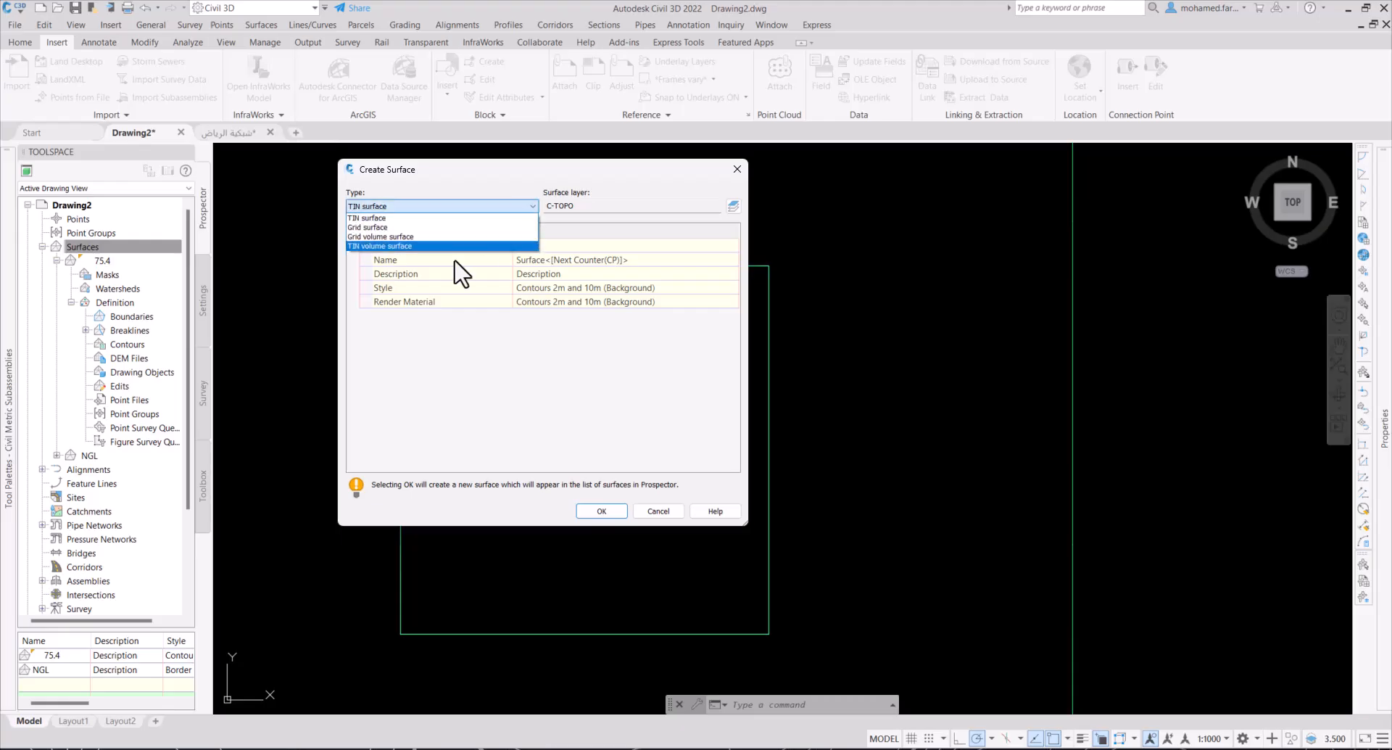
{"action": "left_click", "coordinate": [456, 246]}
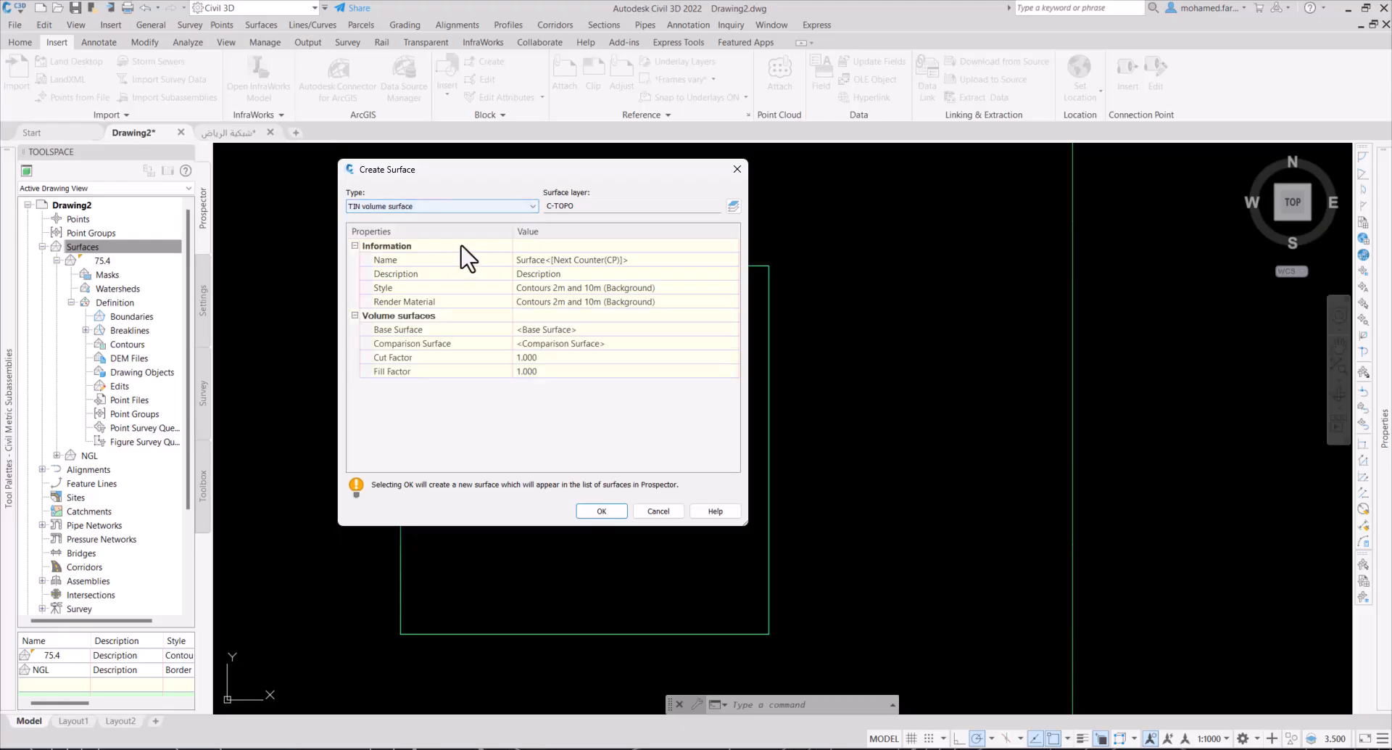
{"action": "left_click", "coordinate": [571, 260]}
{"action": "type", "text": "TOTAL"}
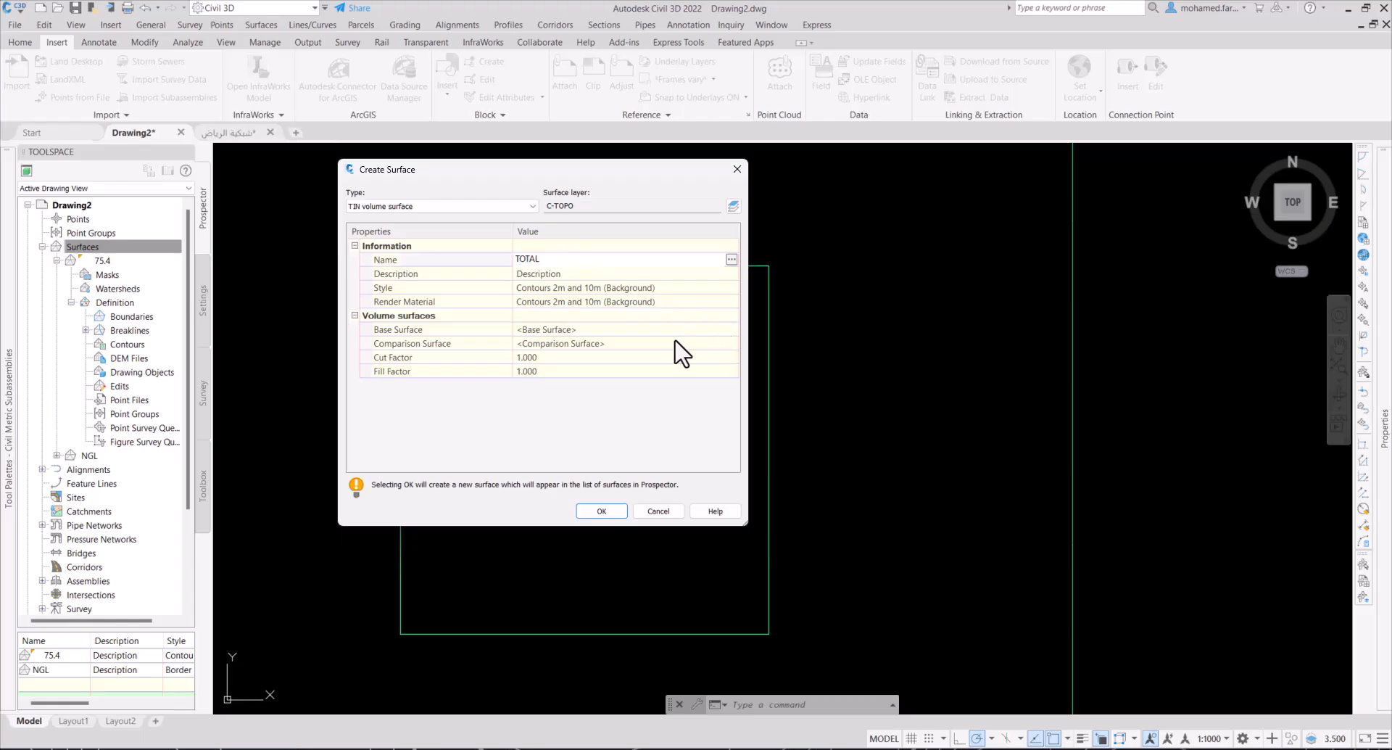
Step: Assign NGL as the base surface and 75.4 as the comparison surface, and create the volume surface
{"action": "left_click", "coordinate": [707, 329]}
{"action": "left_click", "coordinate": [731, 329]}
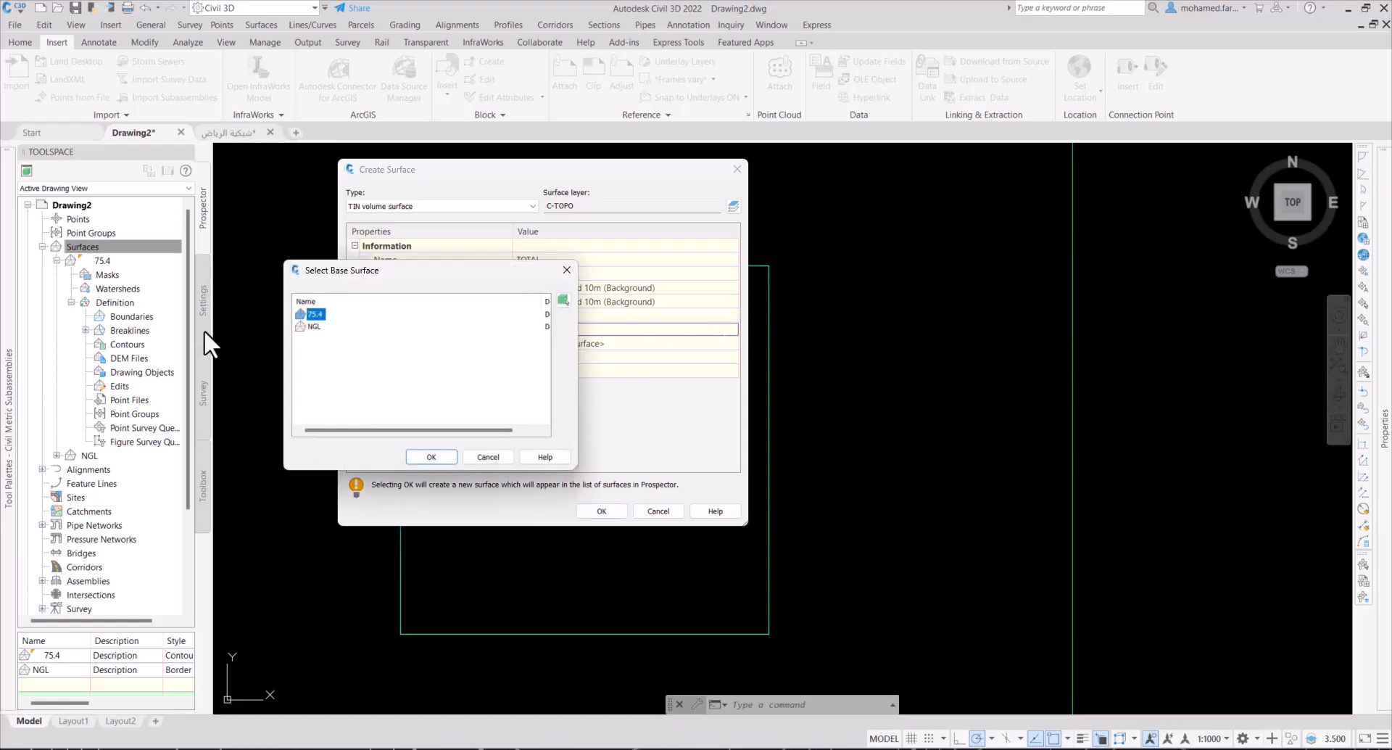
{"action": "left_click", "coordinate": [312, 326]}
{"action": "left_click", "coordinate": [428, 457]}
{"action": "left_click", "coordinate": [718, 343]}
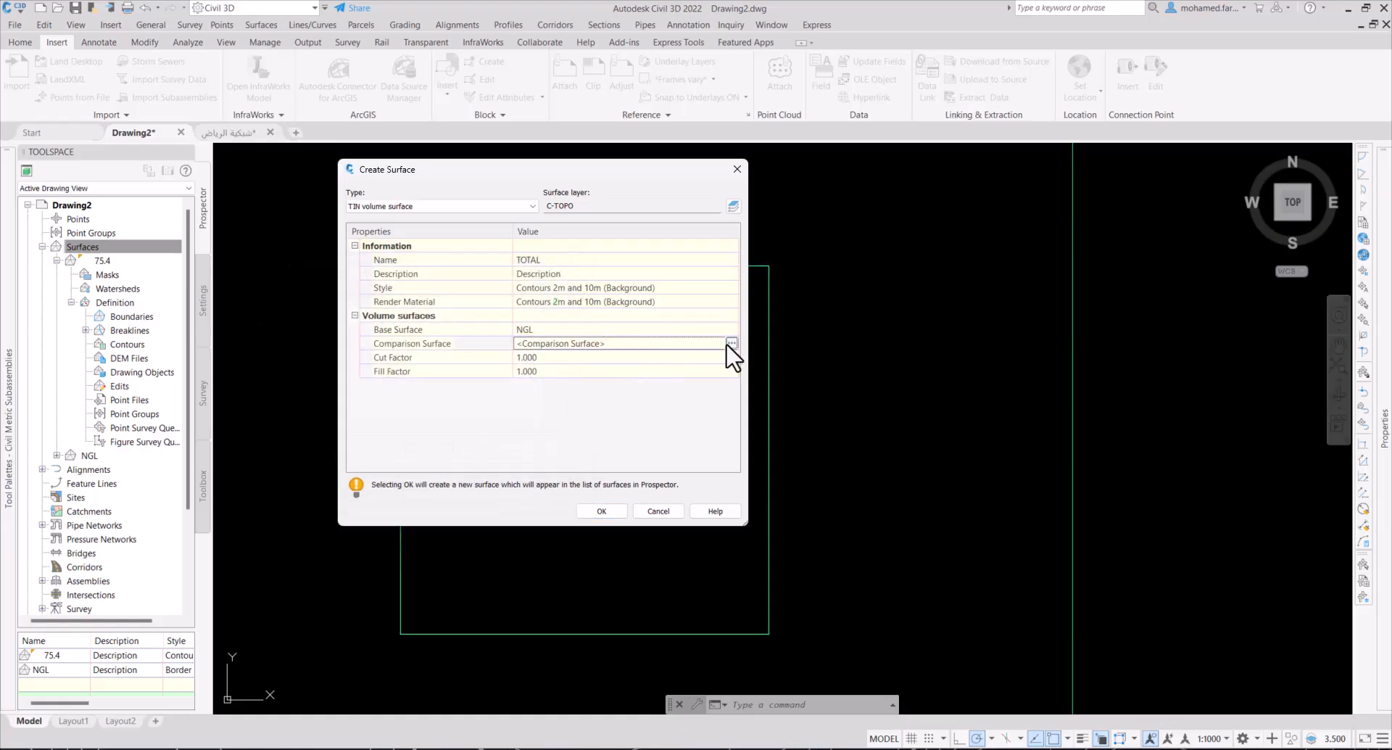
{"action": "left_click", "coordinate": [730, 343]}
{"action": "left_click", "coordinate": [417, 457]}
{"action": "left_click", "coordinate": [616, 505]}
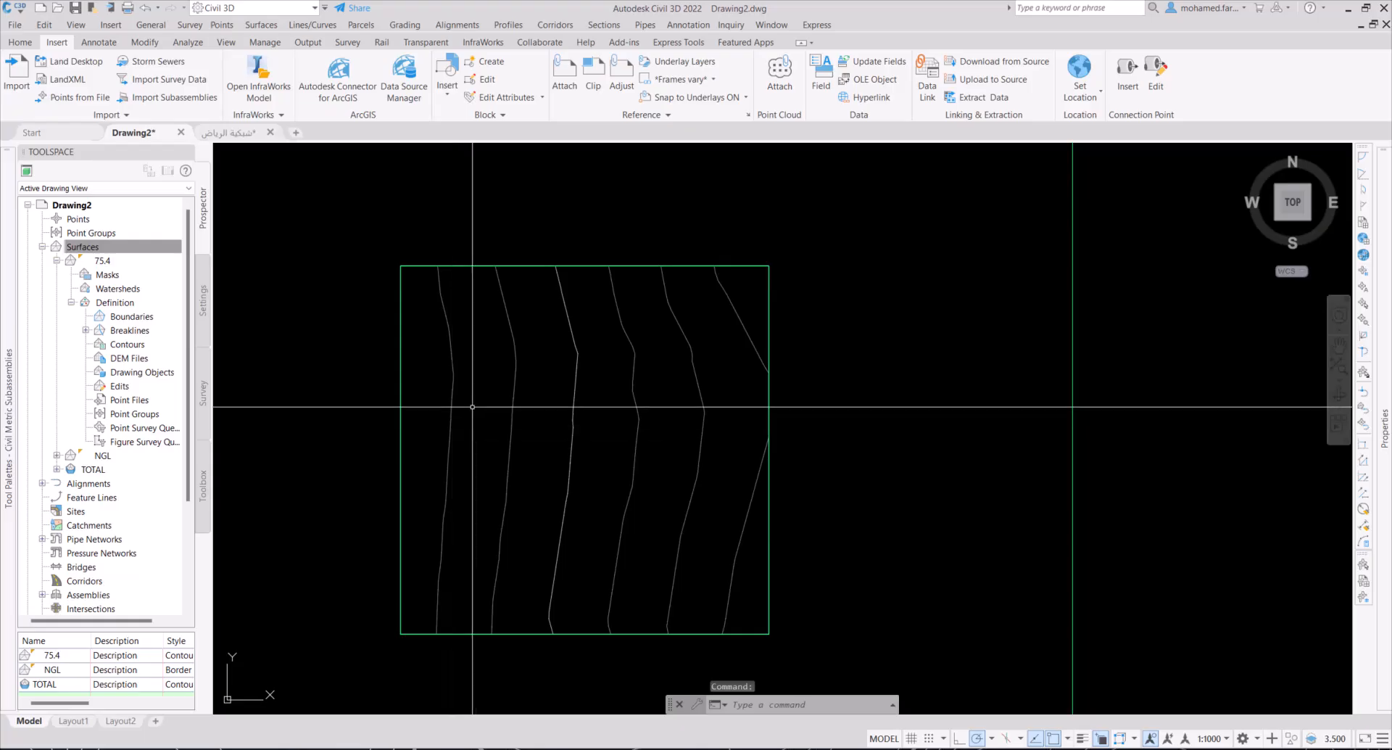
{"action": "mouse_move", "coordinate": [472, 407]}
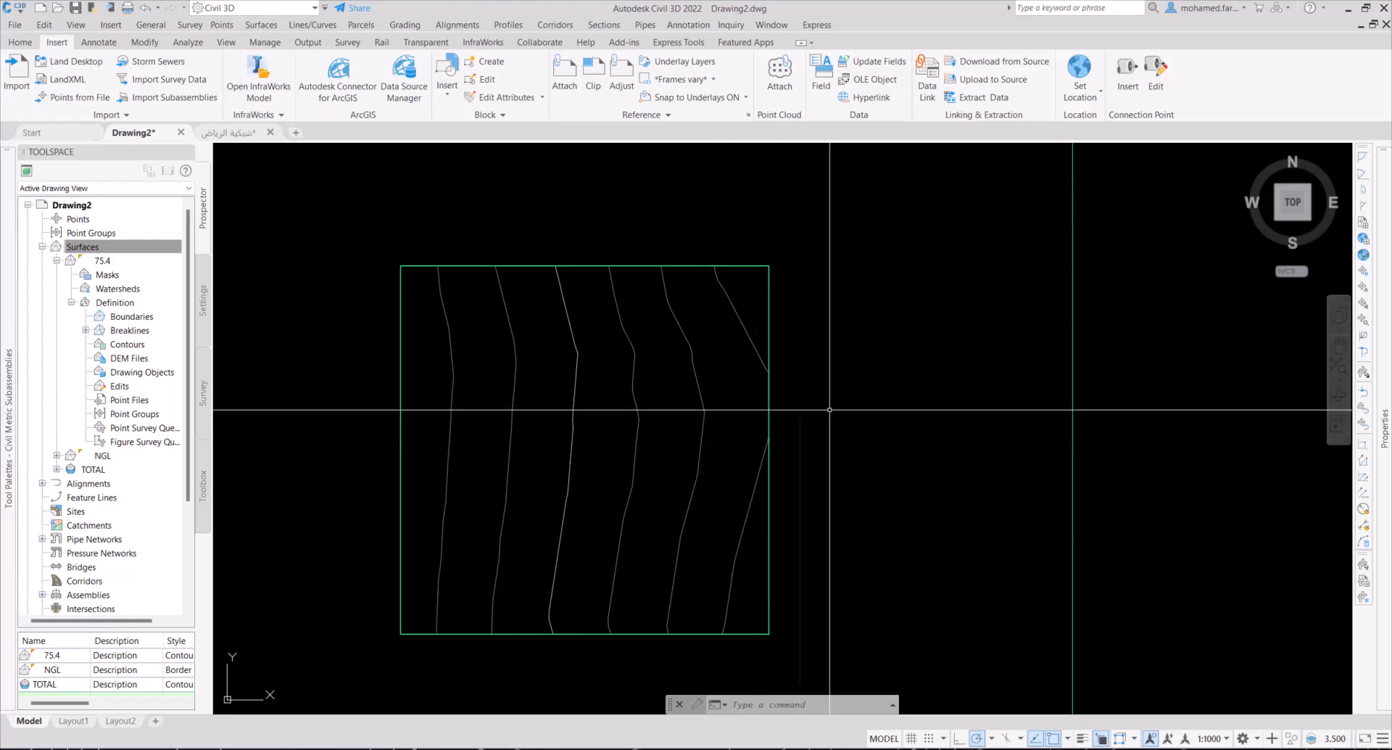
{"action": "left_click", "coordinate": [1100, 261]}
{"action": "left_click", "coordinate": [1034, 313]}
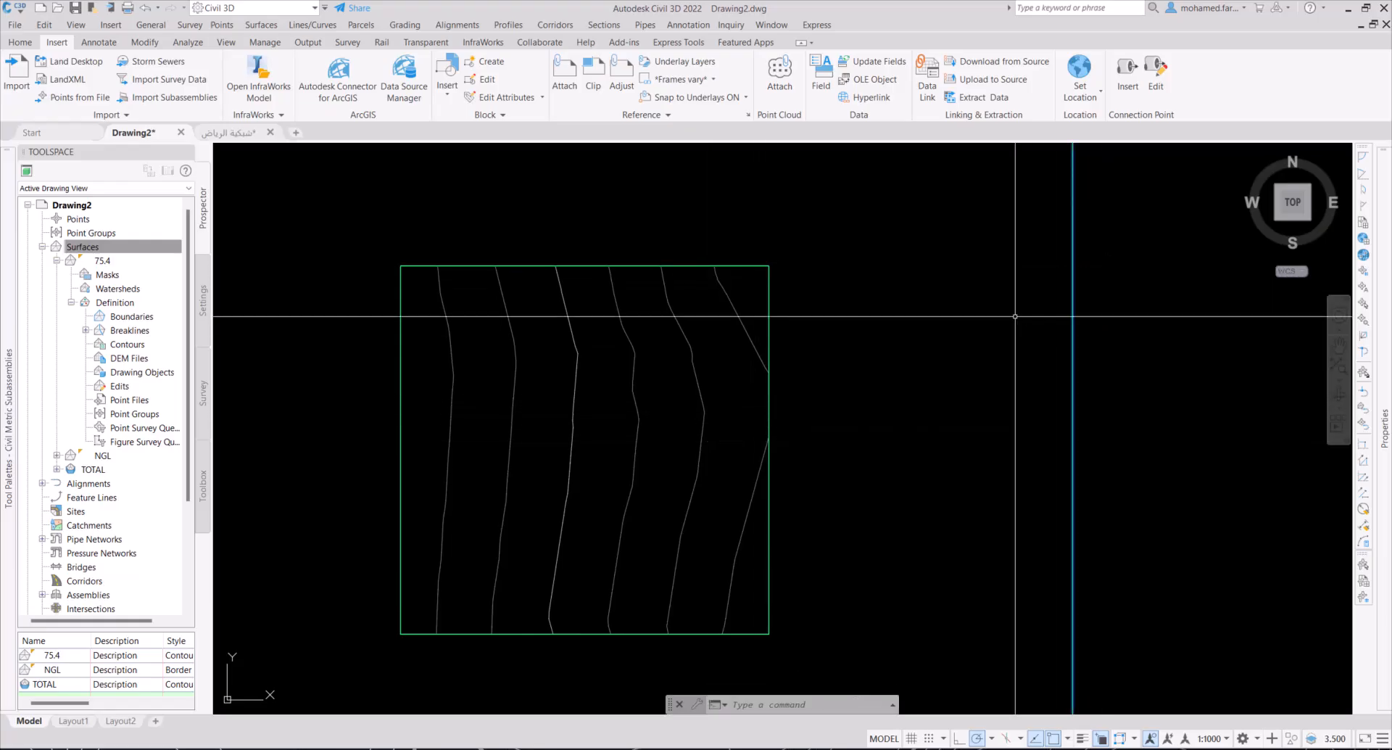
{"action": "key", "text": "Escape"}
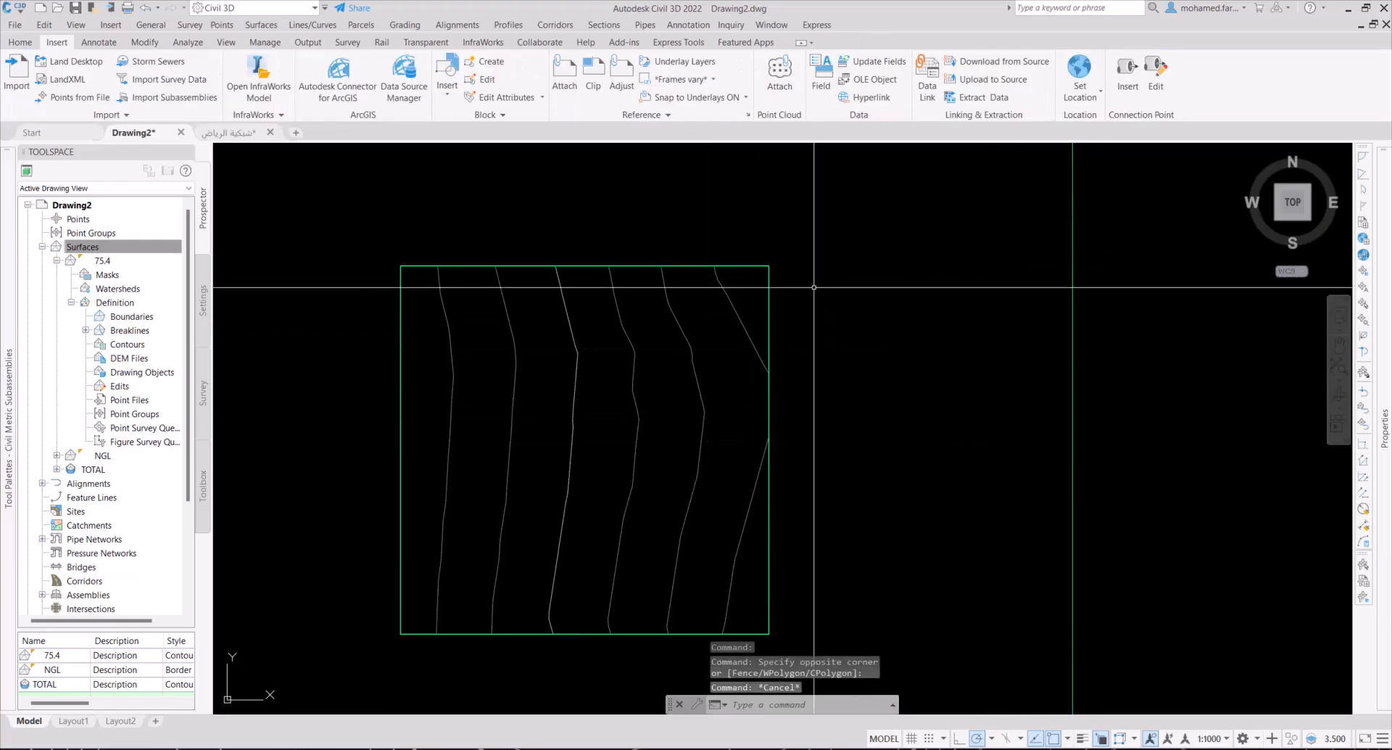
{"action": "mouse_move", "coordinate": [777, 283]}
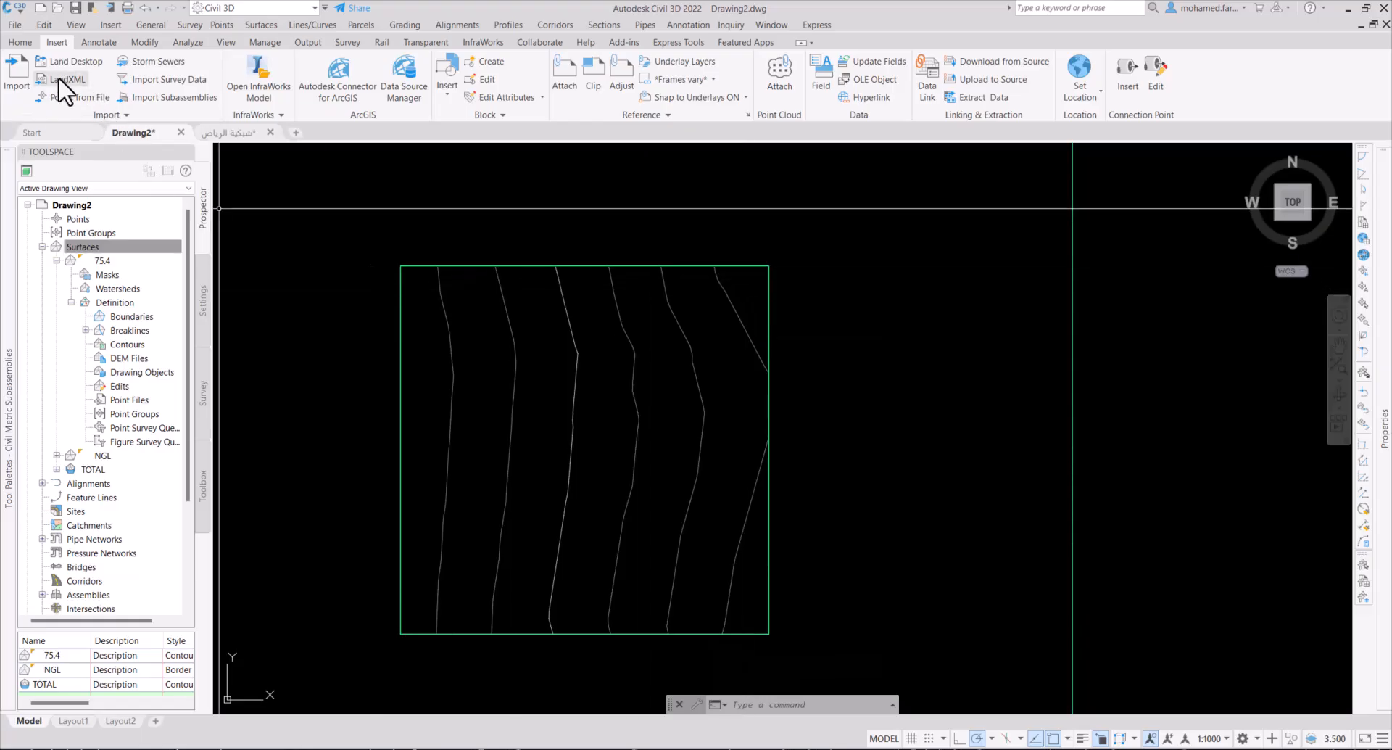
Step: Open label creation for the TOTAL volume surface, with Surface as the feature and Spot Elevations on Grid as the label type
{"action": "left_click", "coordinate": [20, 42]}
{"action": "left_click", "coordinate": [503, 301]}
{"action": "left_click", "coordinate": [508, 305]}
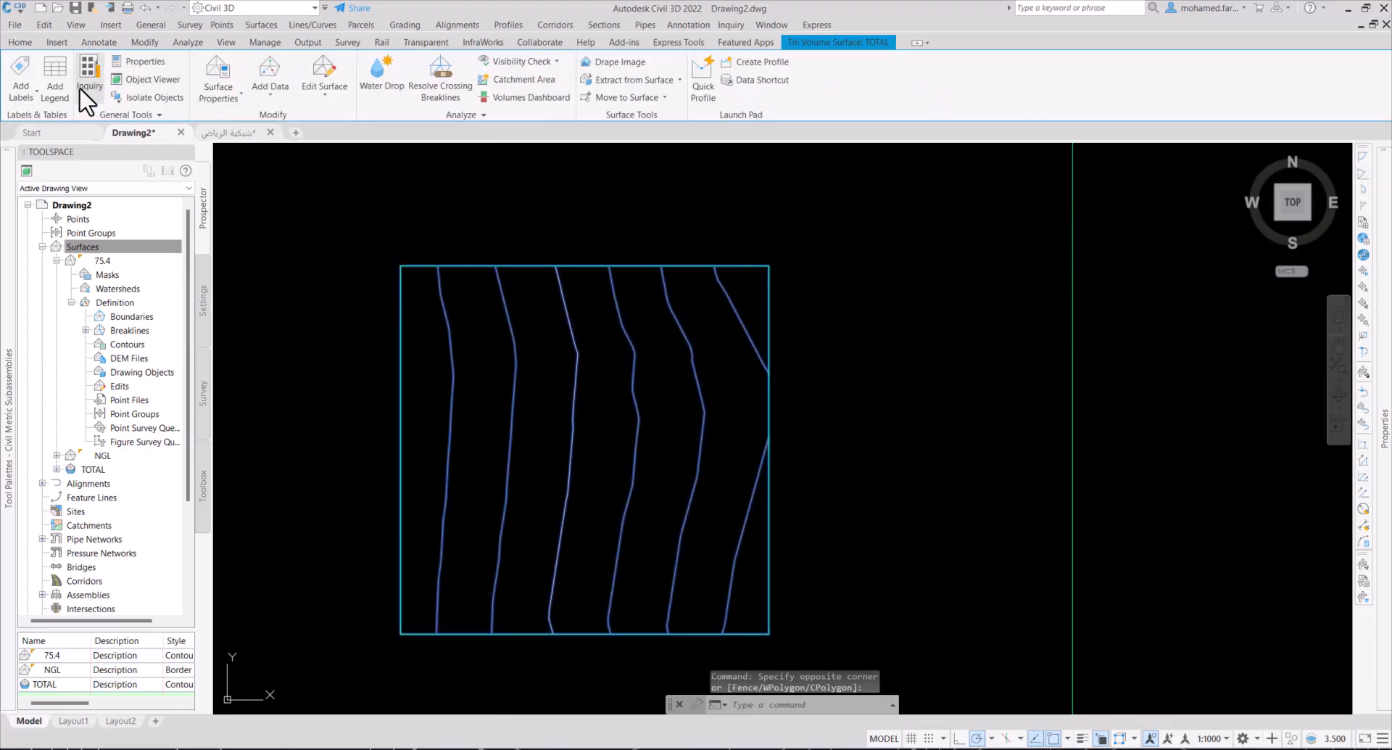
{"action": "left_click", "coordinate": [28, 97]}
{"action": "left_click", "coordinate": [37, 119]}
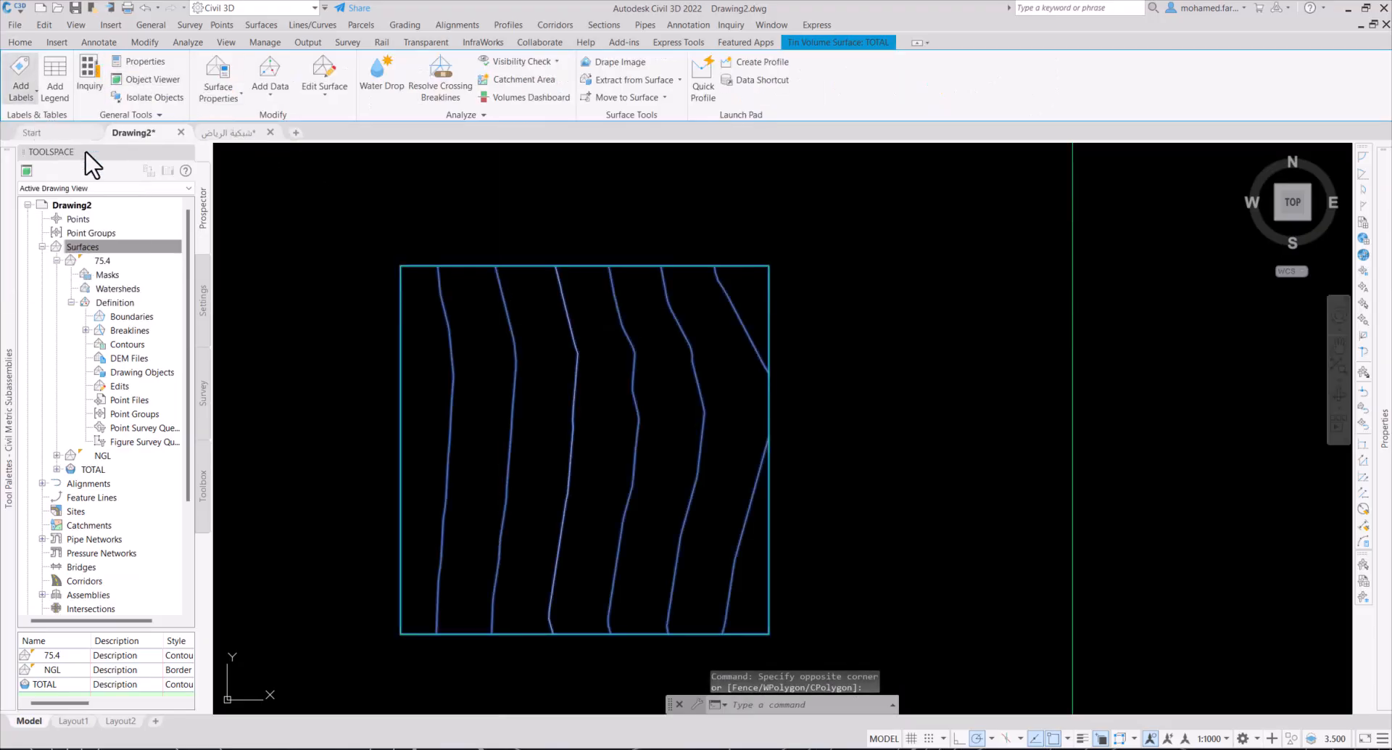
{"action": "left_click", "coordinate": [1147, 206]}
{"action": "left_click", "coordinate": [1148, 215]}
{"action": "left_click", "coordinate": [1087, 238]}
{"action": "left_click", "coordinate": [1082, 266]}
Step: Edit the text height of the Surface Elevation component in the Elevation Only spot label style
{"action": "left_click", "coordinate": [1174, 269]}
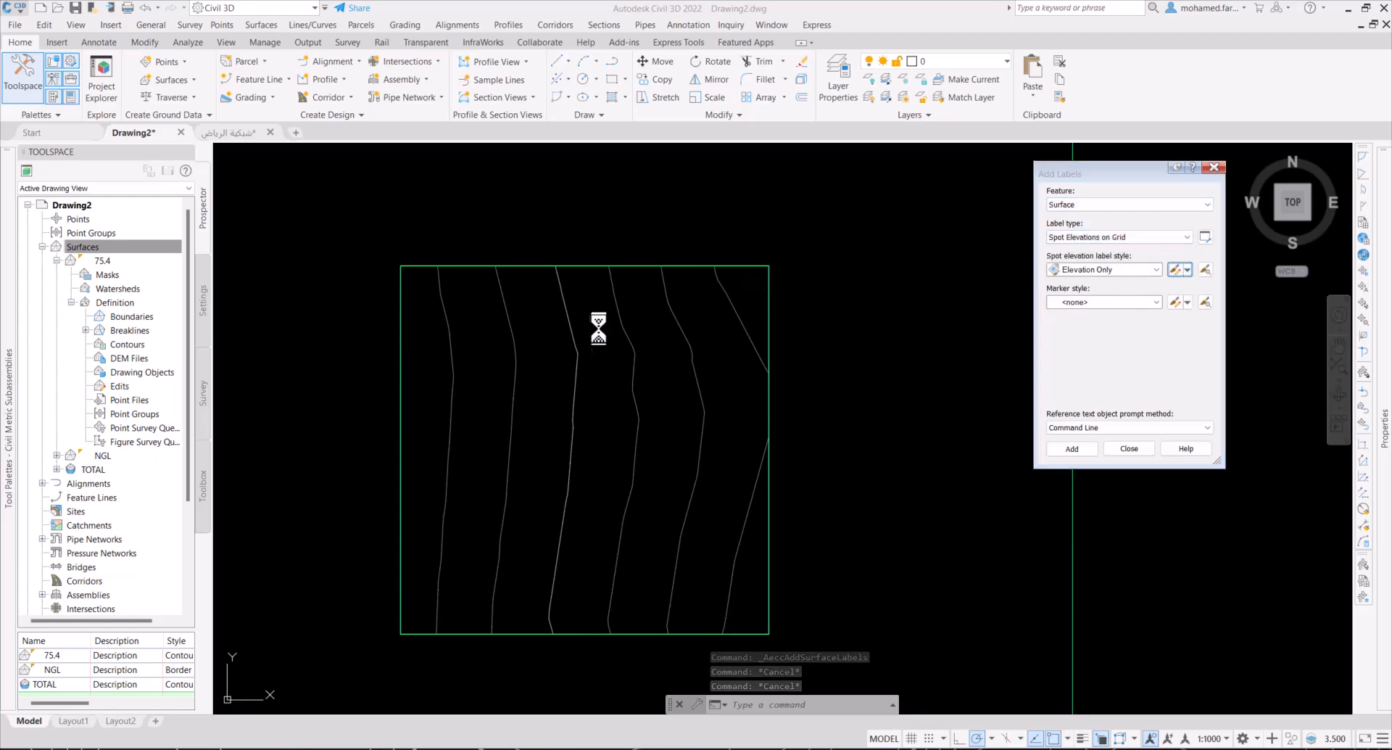
{"action": "left_click", "coordinate": [469, 380]}
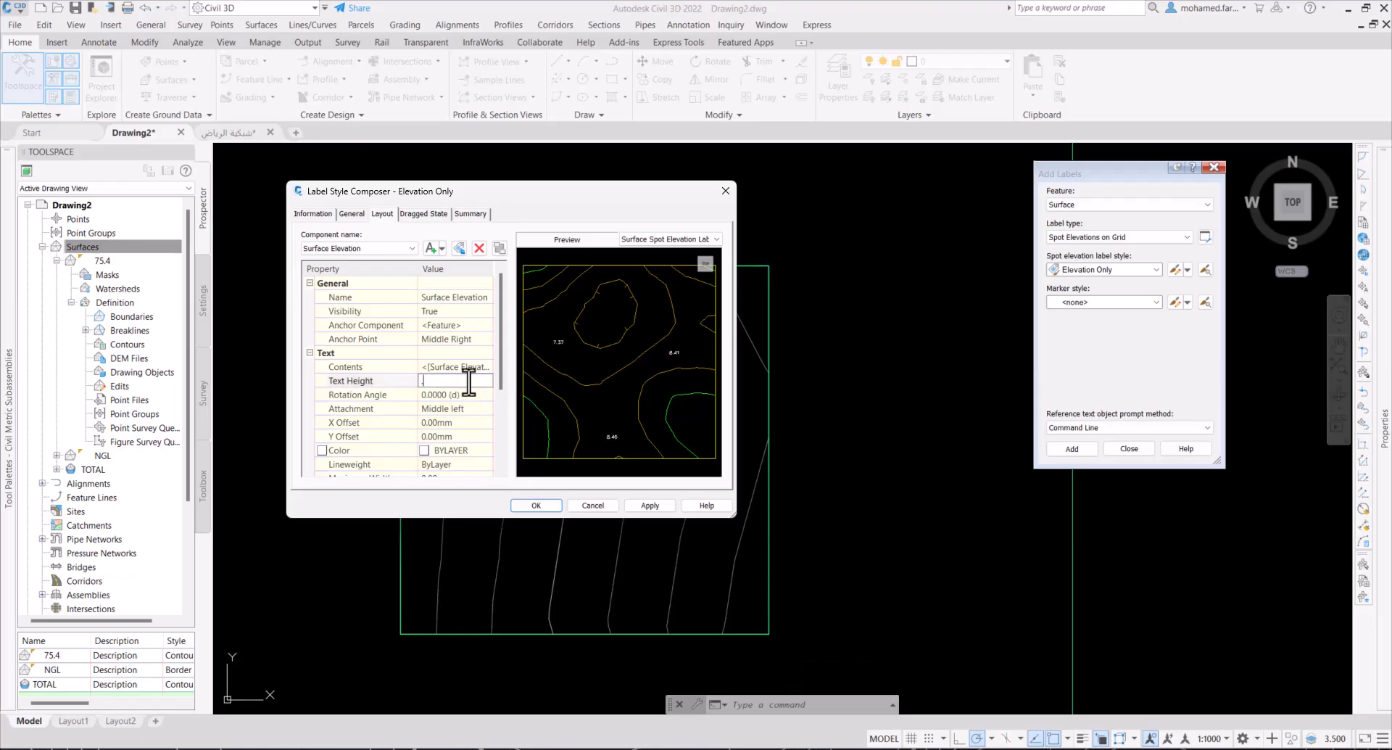
{"action": "left_click", "coordinate": [535, 505]}
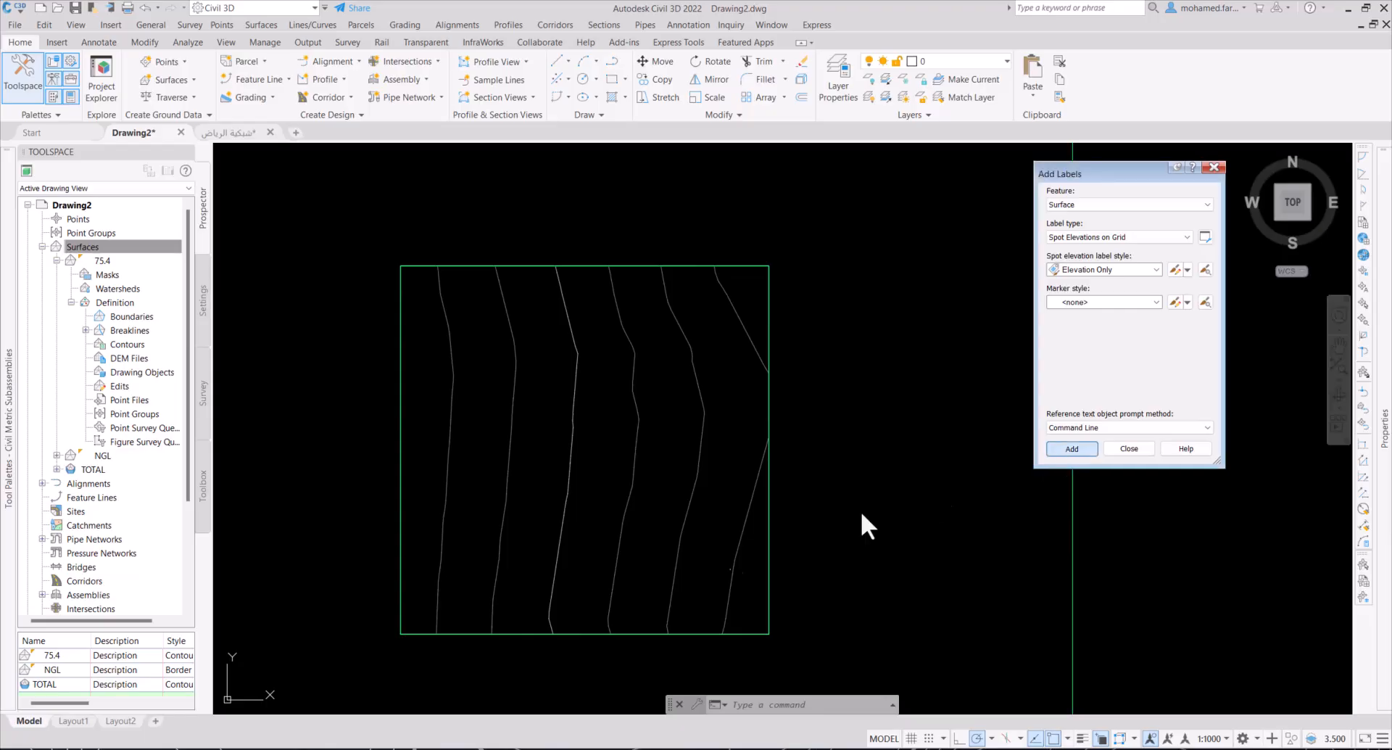
Step: Begin a spot elevation grid on the TOTAL surface, based at the inner square's lower-left corner with rotation 0
{"action": "left_click", "coordinate": [1071, 448]}
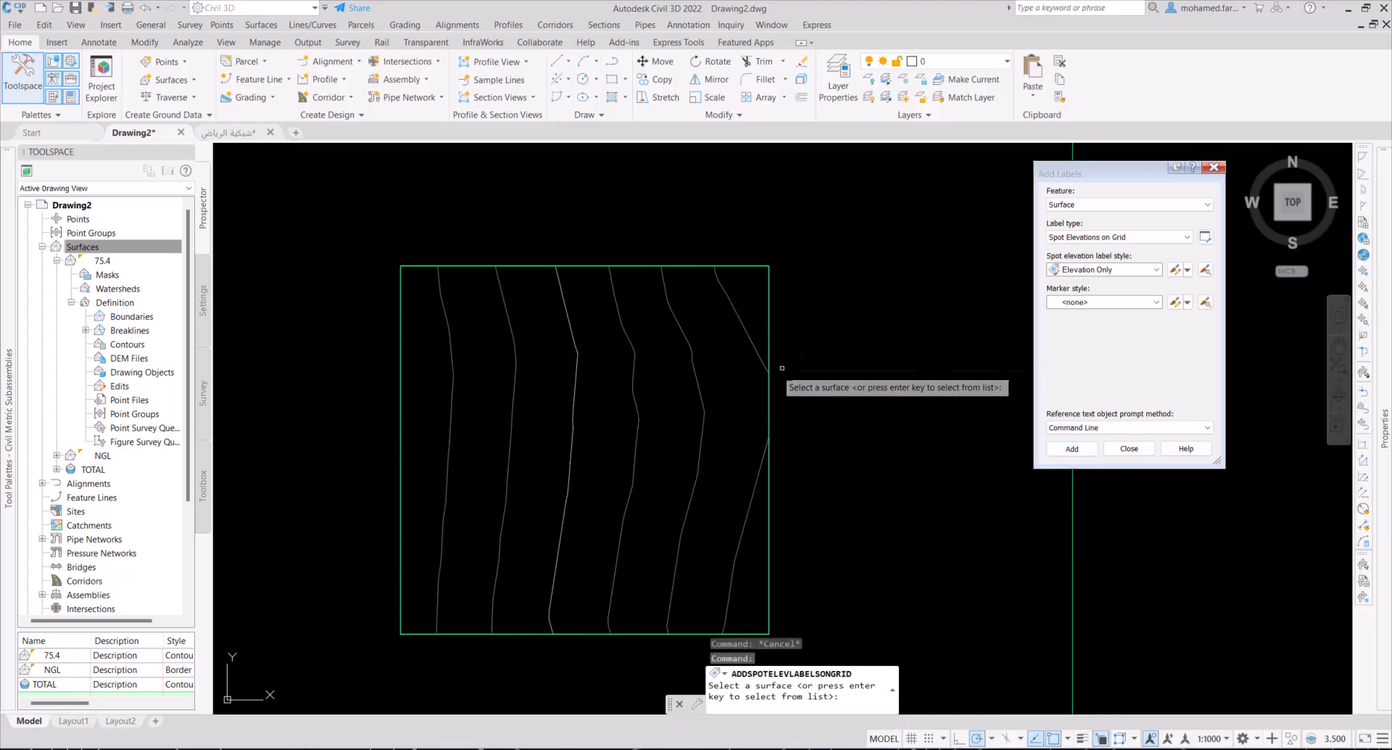
{"action": "key", "text": "Return"}
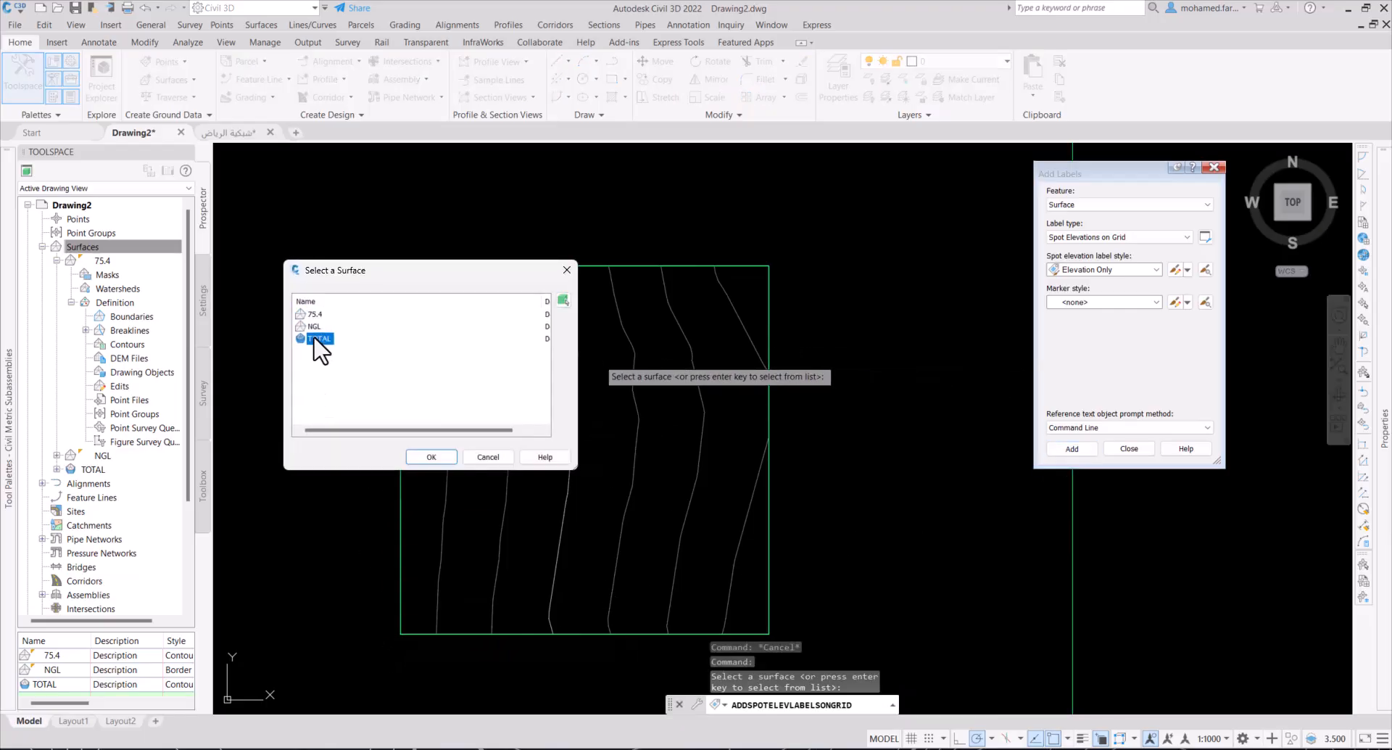
{"action": "left_click", "coordinate": [416, 456]}
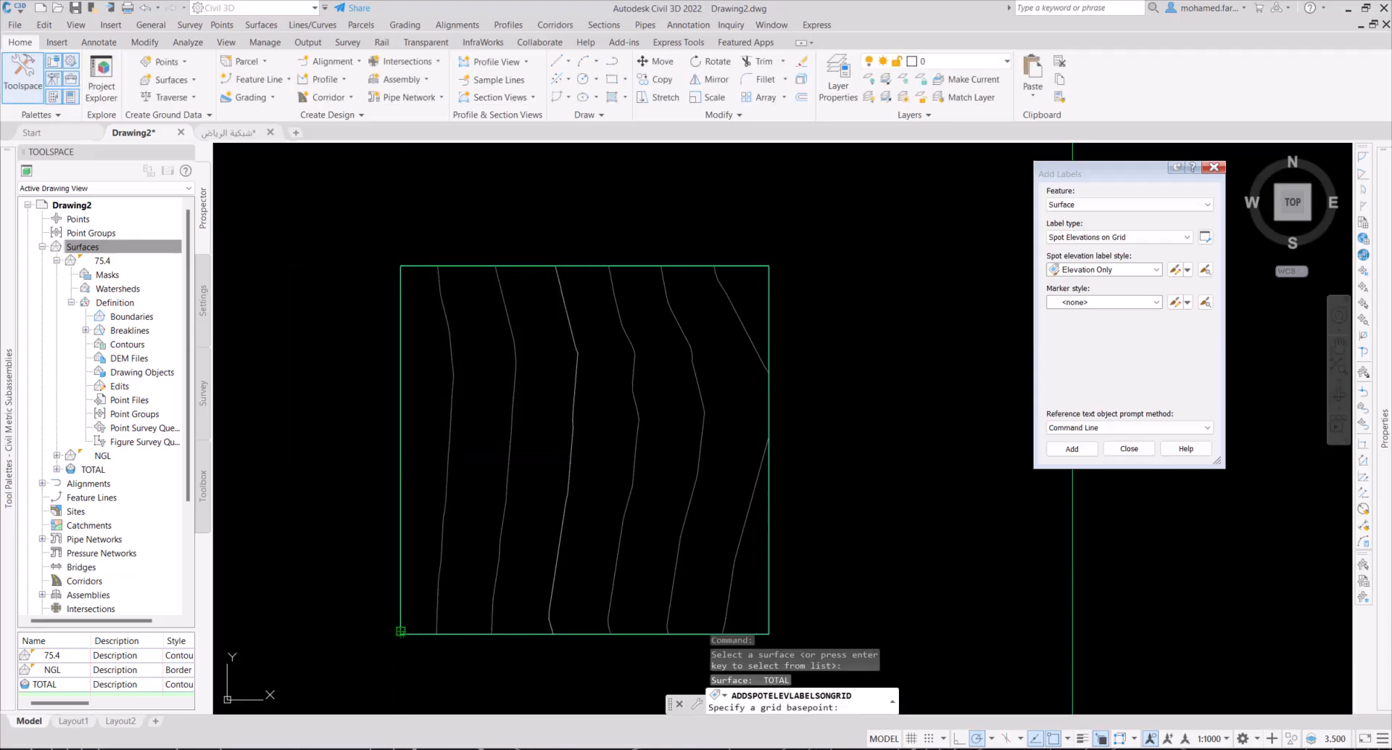
{"action": "left_click", "coordinate": [399, 633]}
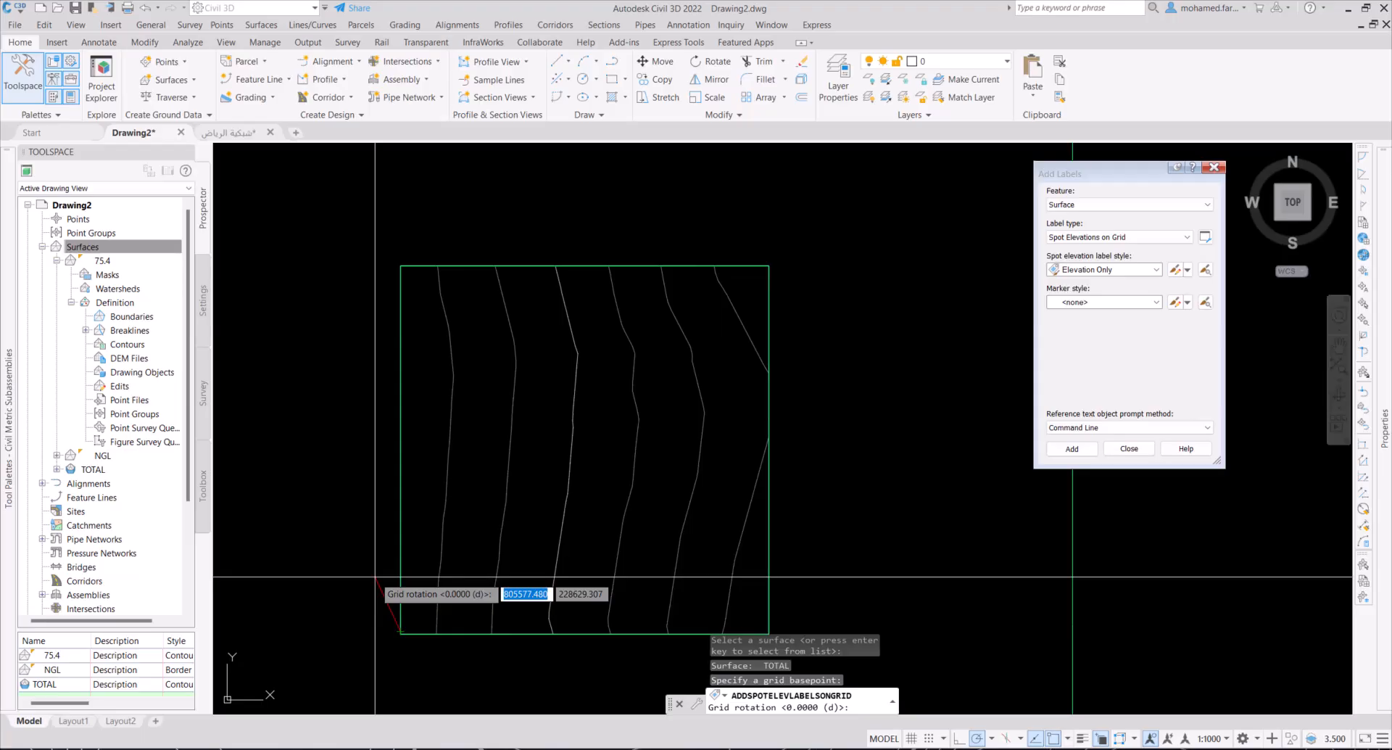
{"action": "type", "text": "0"}
{"action": "key", "text": "Return"}
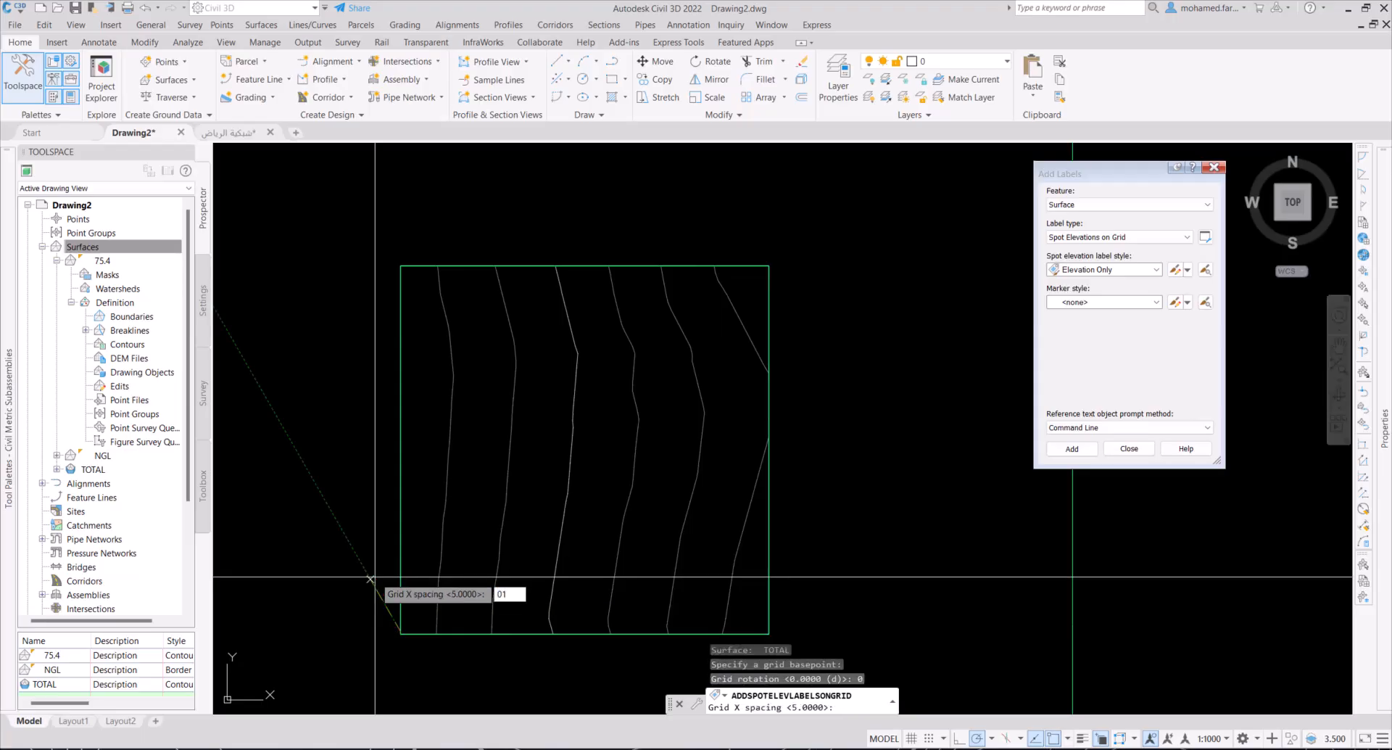
Step: Set the grid's X and Y spacing to 10, extend it to the square's upper-right corner, and place the labels without resizing
{"action": "key", "text": "Return"}
{"action": "type", "text": "10"}
{"action": "key", "text": "Return"}
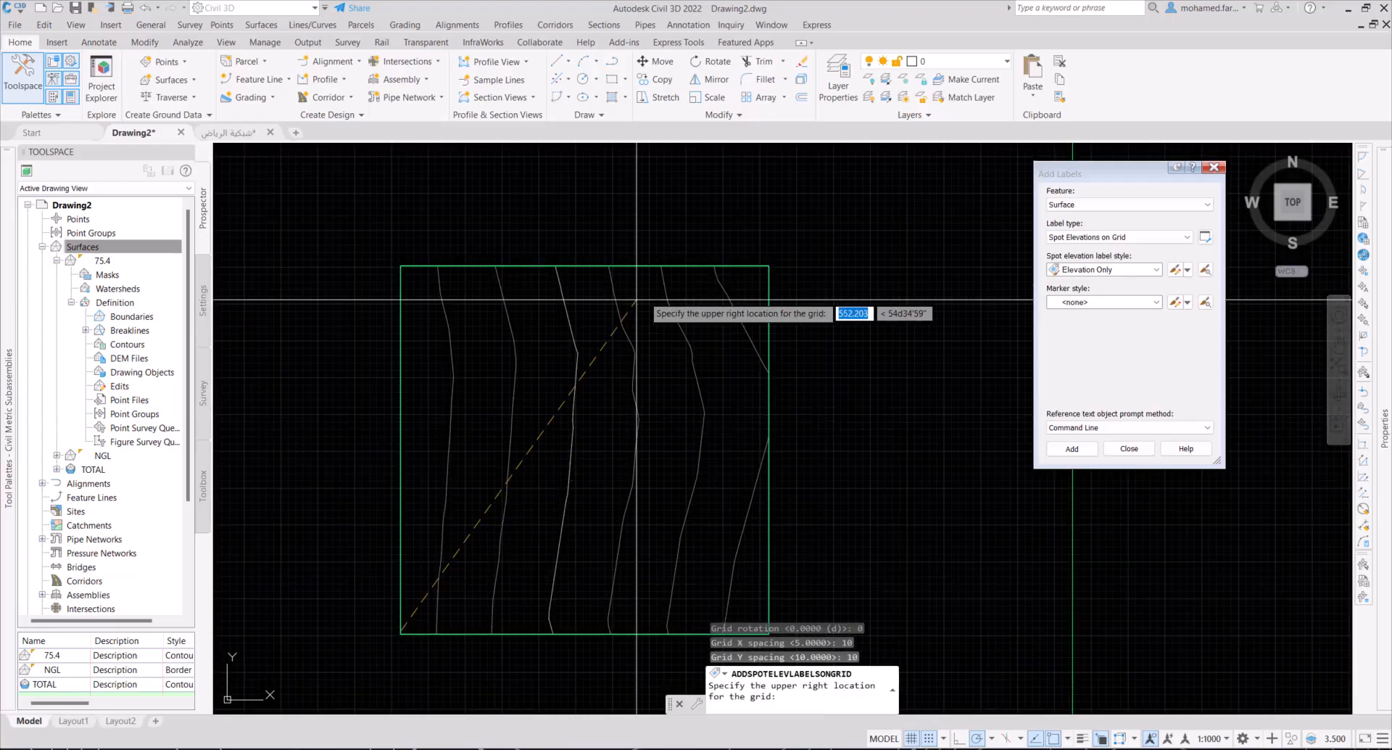
{"action": "left_click", "coordinate": [783, 265]}
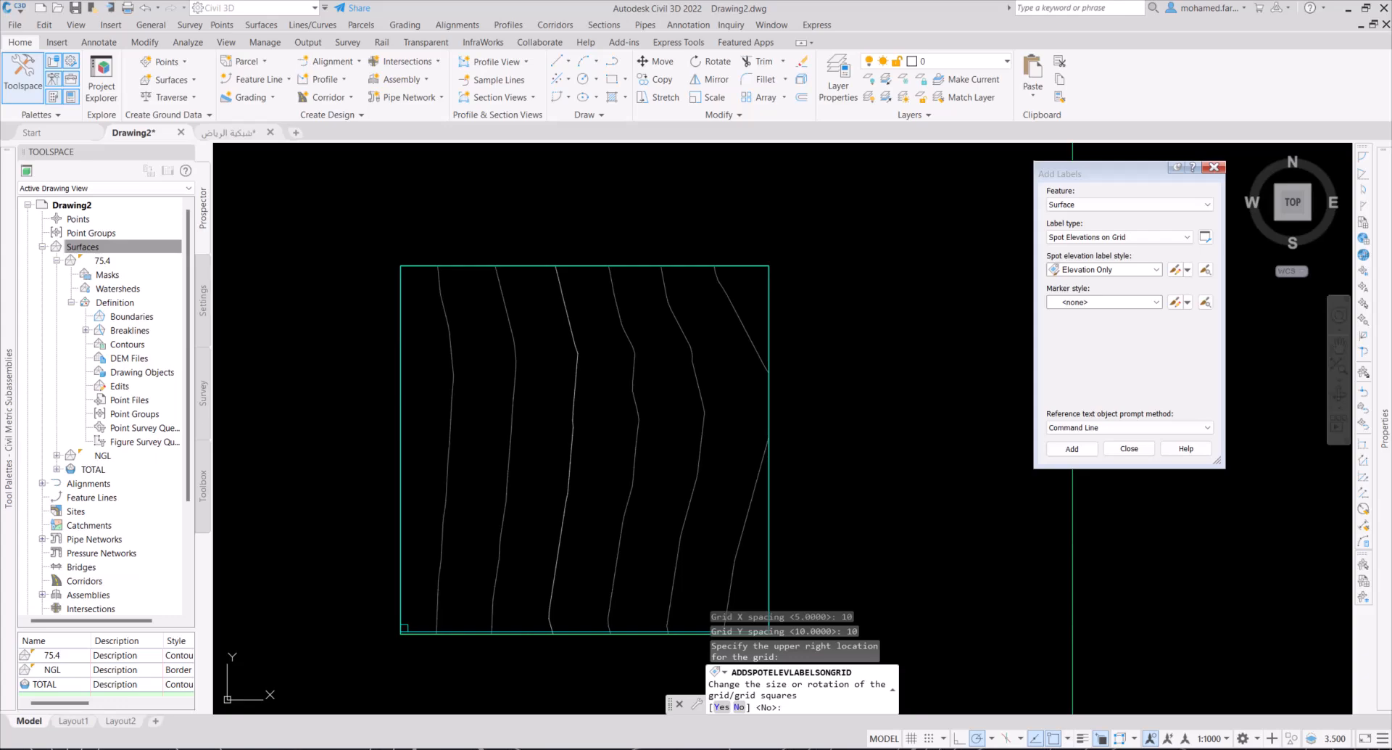
{"action": "key", "text": "Return"}
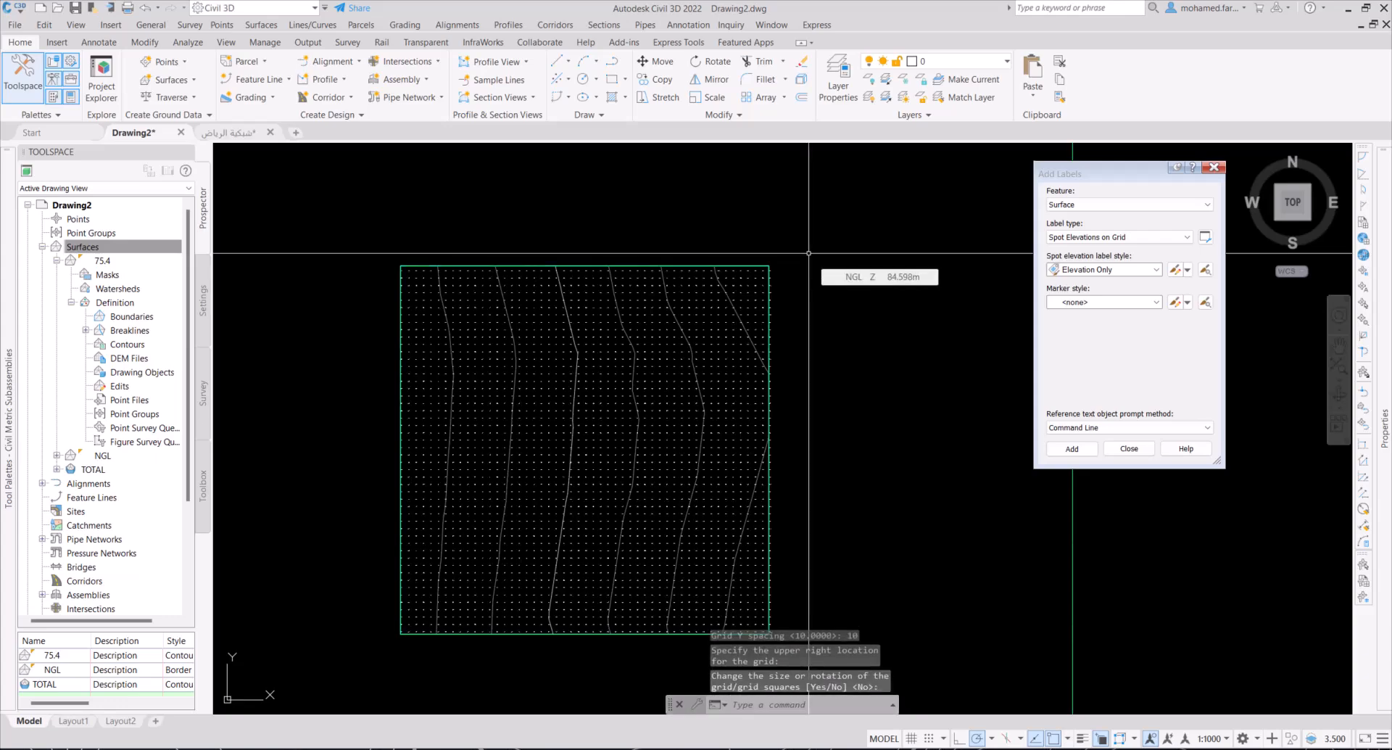
Step: Examine the positive and negative cut/fill elevation labels across the TOTAL surface grid
{"action": "scroll", "coordinate": [869, 331], "scroll_direction": "up", "scroll_amount": 15}
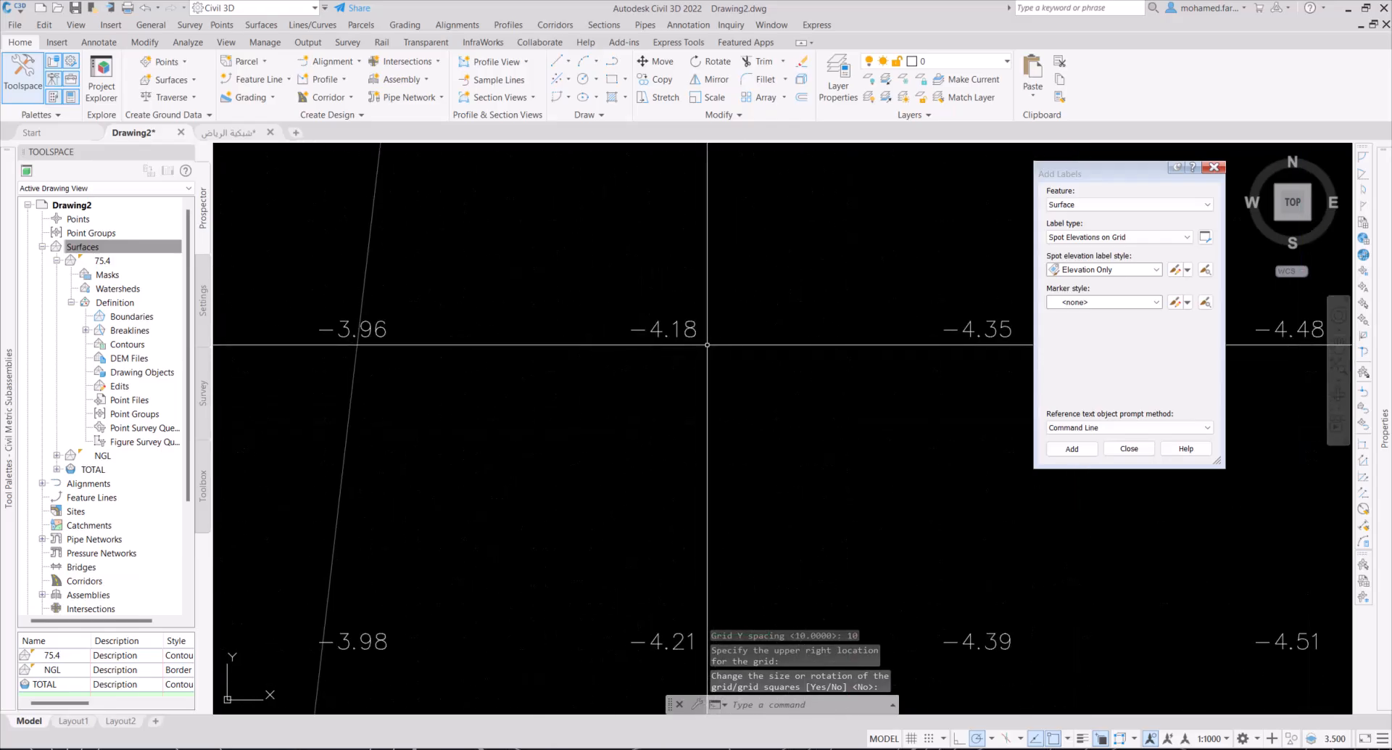
{"action": "scroll", "coordinate": [707, 345], "scroll_direction": "down", "scroll_amount": 4}
{"action": "scroll", "coordinate": [565, 349], "scroll_direction": "up", "scroll_amount": 4}
{"action": "scroll", "coordinate": [572, 360], "scroll_direction": "down", "scroll_amount": 2}
{"action": "scroll", "coordinate": [571, 360], "scroll_direction": "down", "scroll_amount": 4}
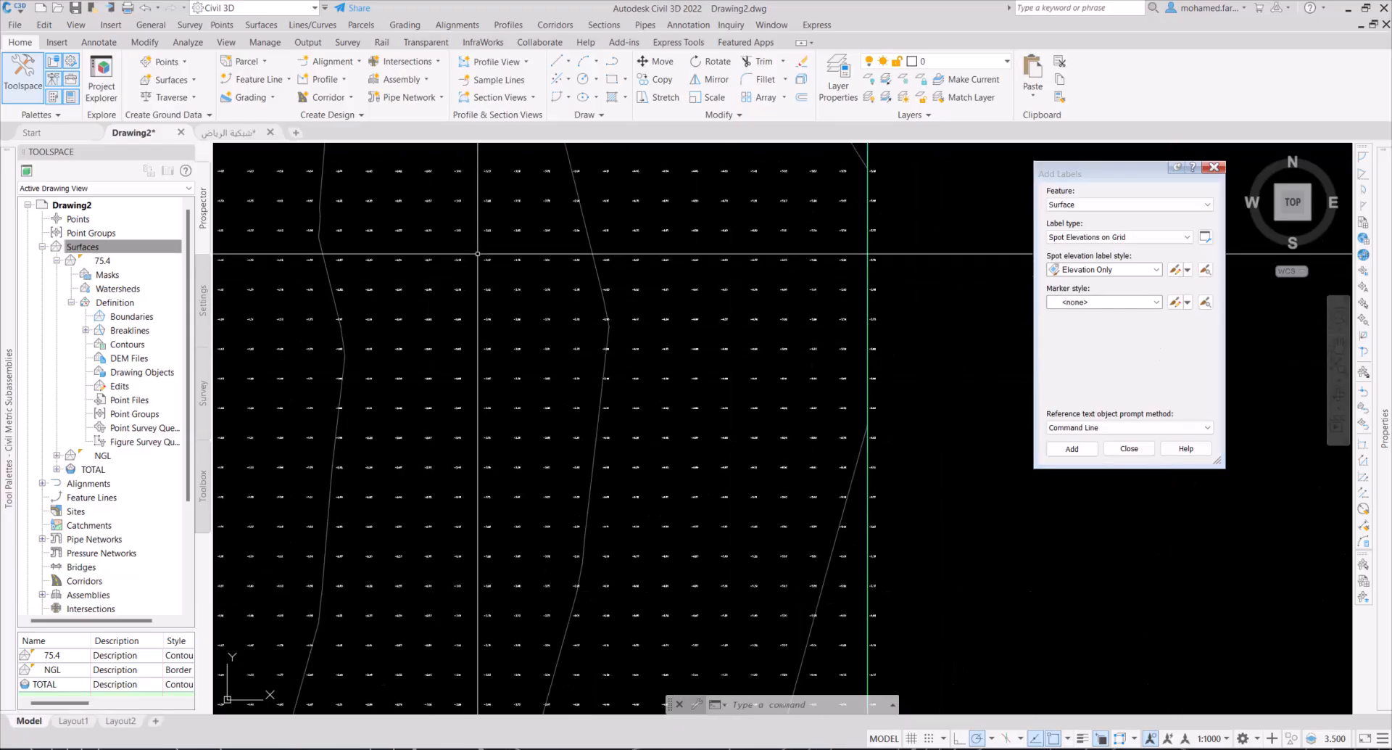
{"action": "scroll", "coordinate": [518, 334], "scroll_direction": "up", "scroll_amount": 6}
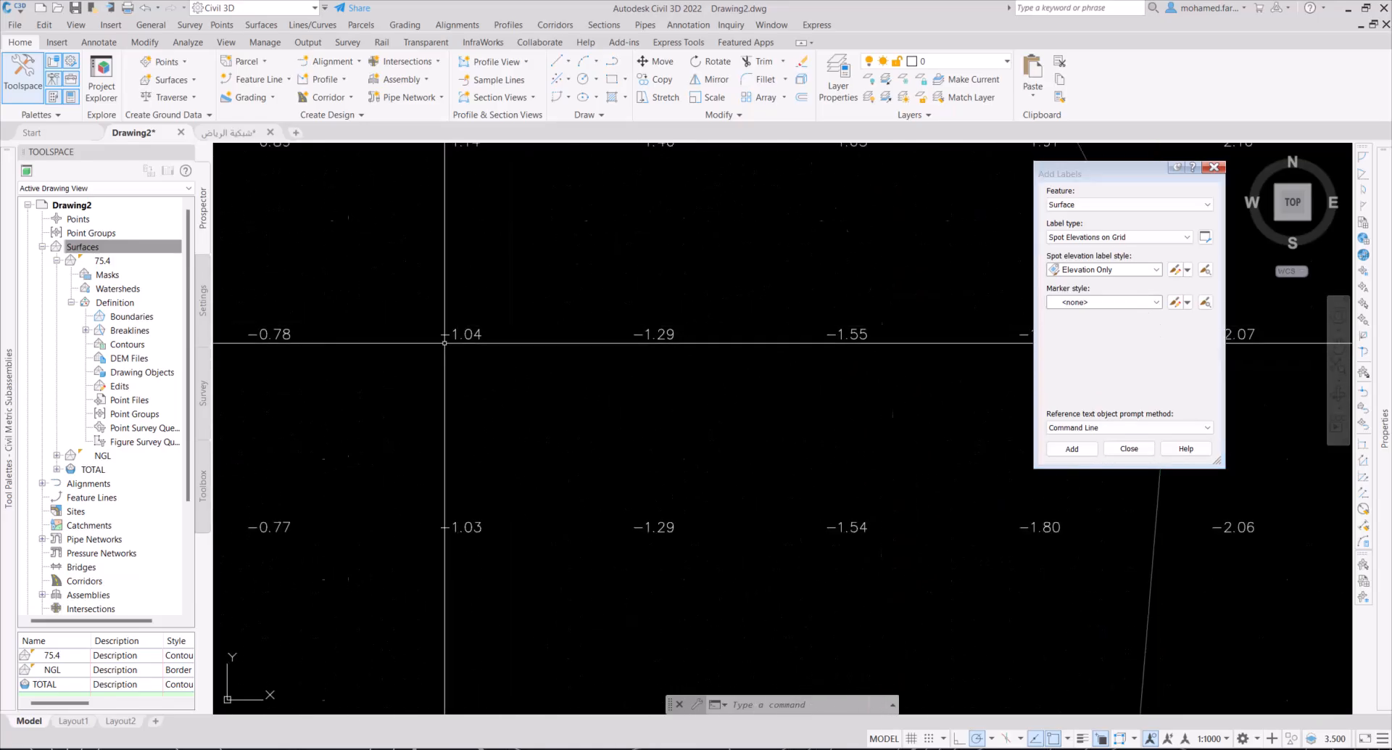
{"action": "scroll", "coordinate": [496, 298], "scroll_direction": "down", "scroll_amount": 6}
{"action": "scroll", "coordinate": [497, 298], "scroll_direction": "down", "scroll_amount": 4}
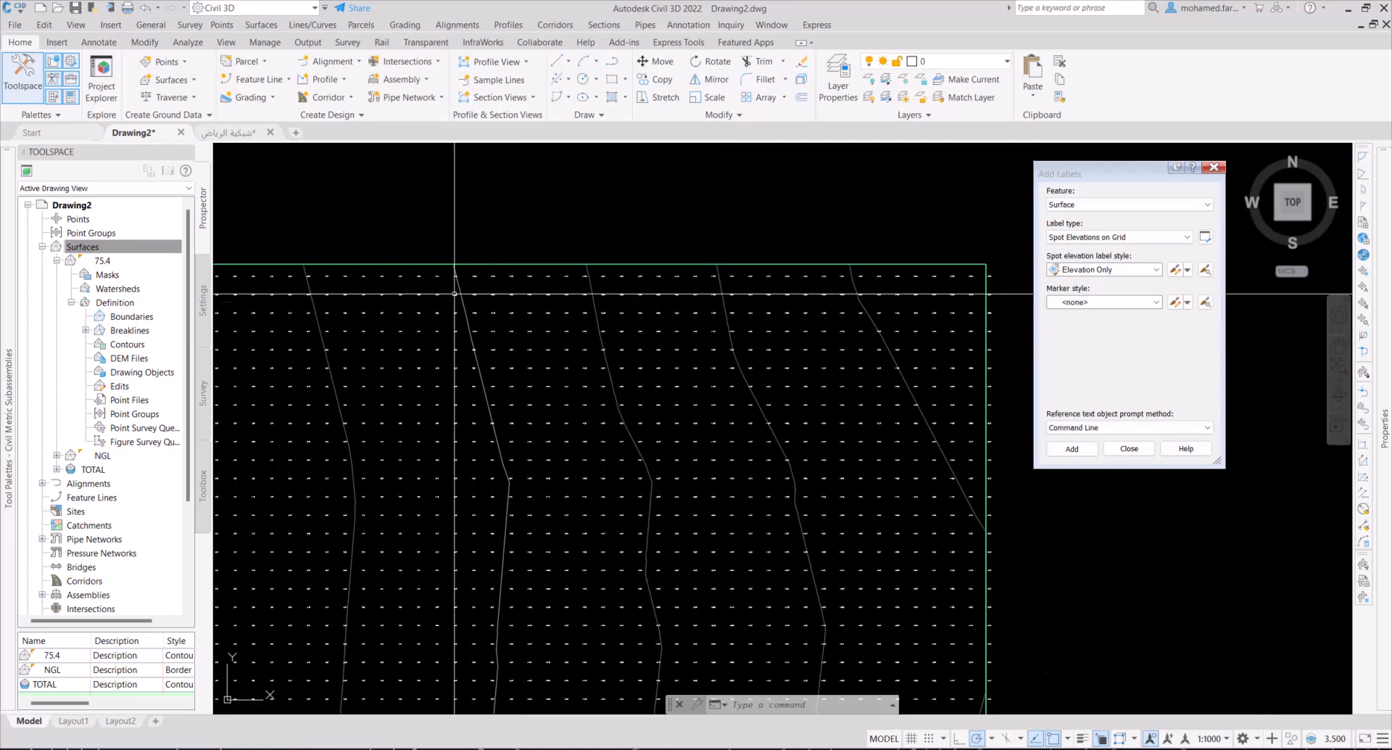
{"action": "scroll", "coordinate": [396, 348], "scroll_direction": "up", "scroll_amount": 5}
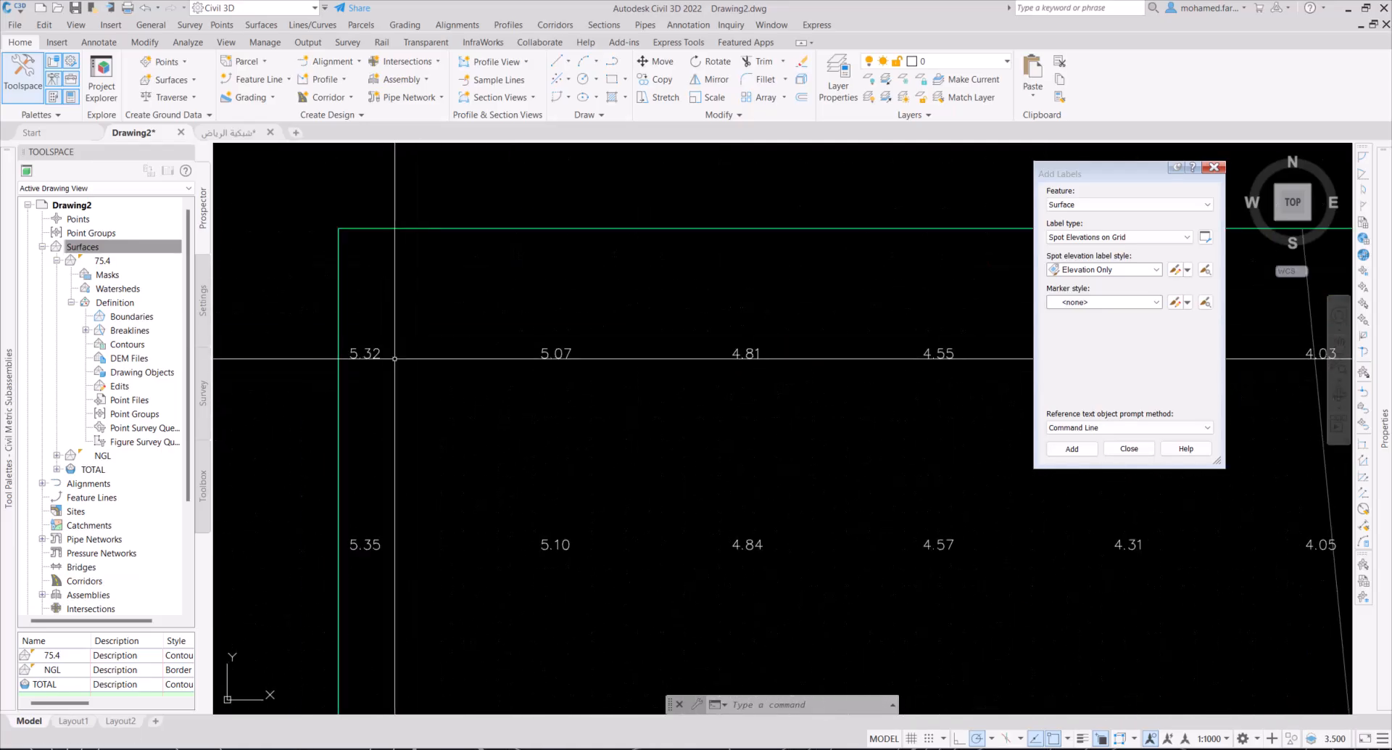
{"action": "scroll", "coordinate": [558, 348], "scroll_direction": "up", "scroll_amount": 3}
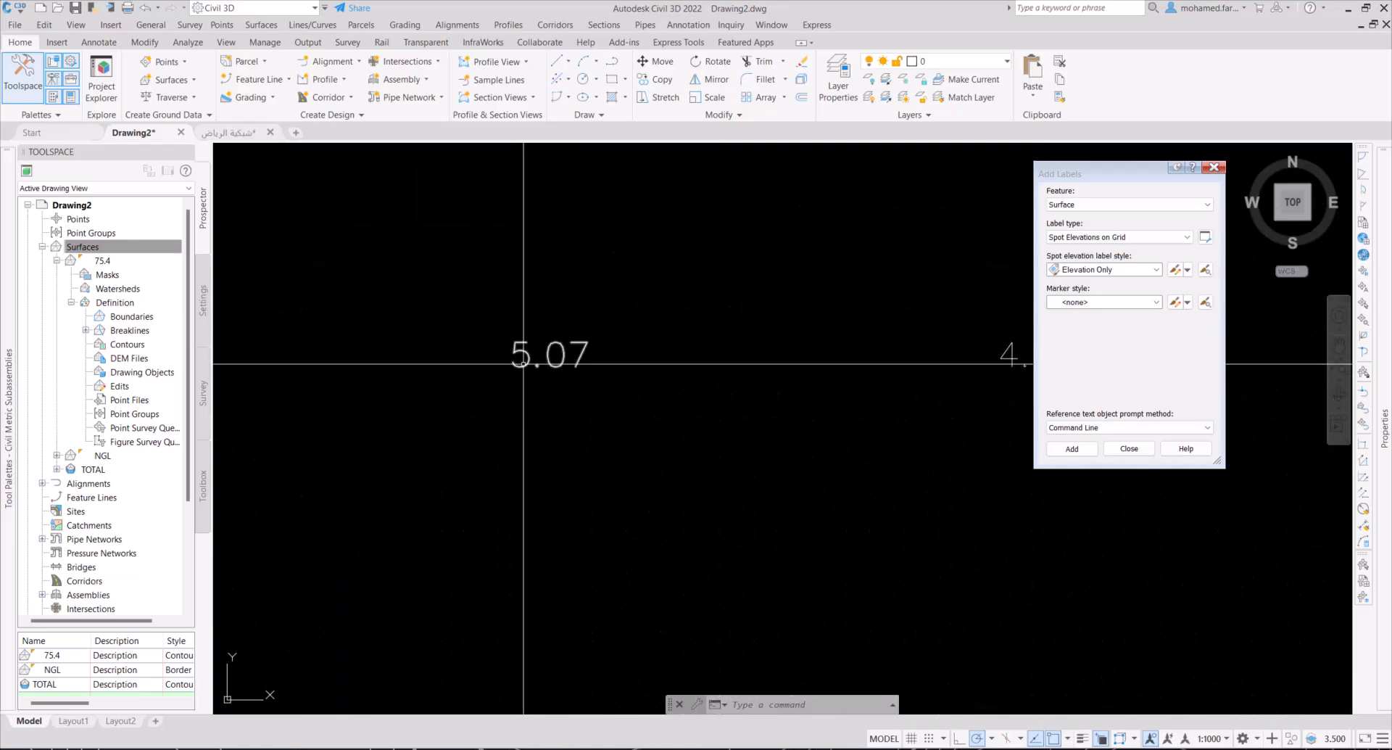
{"action": "scroll", "coordinate": [499, 383], "scroll_direction": "down", "scroll_amount": 10}
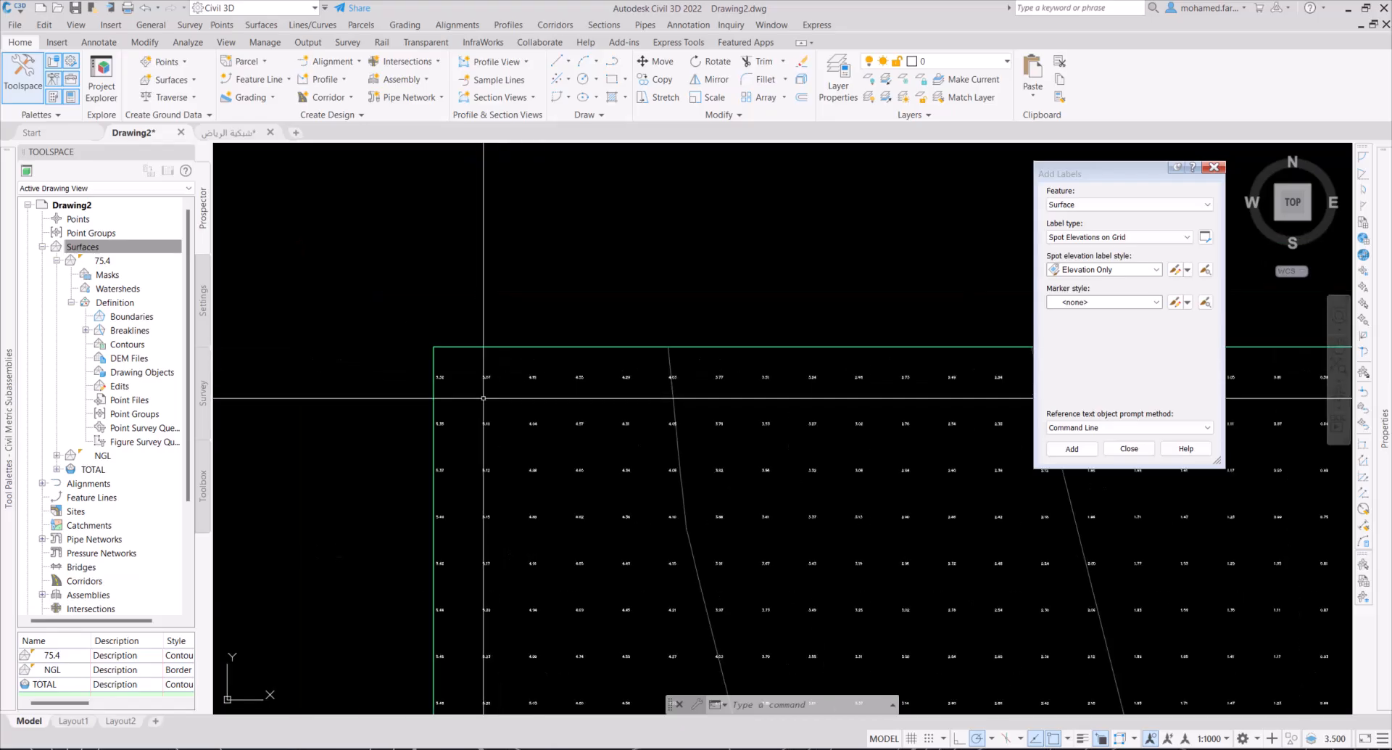
{"action": "middle_click_drag", "start_coordinate": [615, 340], "coordinate": [387, 191]}
{"action": "scroll", "coordinate": [824, 531], "scroll_direction": "up", "scroll_amount": 4}
{"action": "scroll", "coordinate": [783, 538], "scroll_direction": "down", "scroll_amount": 5}
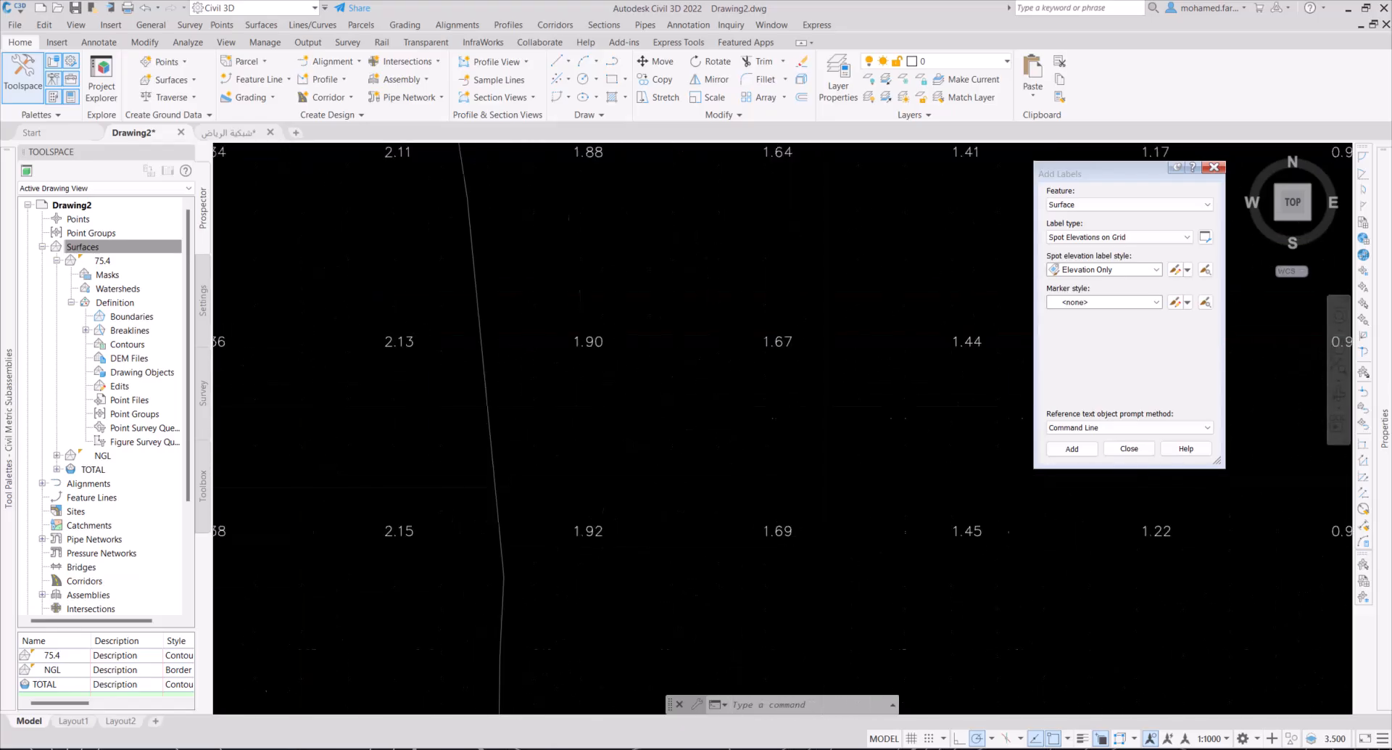
{"action": "middle_click_drag", "start_coordinate": [840, 596], "coordinate": [344, 175]}
{"action": "scroll", "coordinate": [802, 498], "scroll_direction": "up", "scroll_amount": 10}
{"action": "scroll", "coordinate": [772, 501], "scroll_direction": "down", "scroll_amount": 5}
{"action": "scroll", "coordinate": [771, 500], "scroll_direction": "down", "scroll_amount": 10}
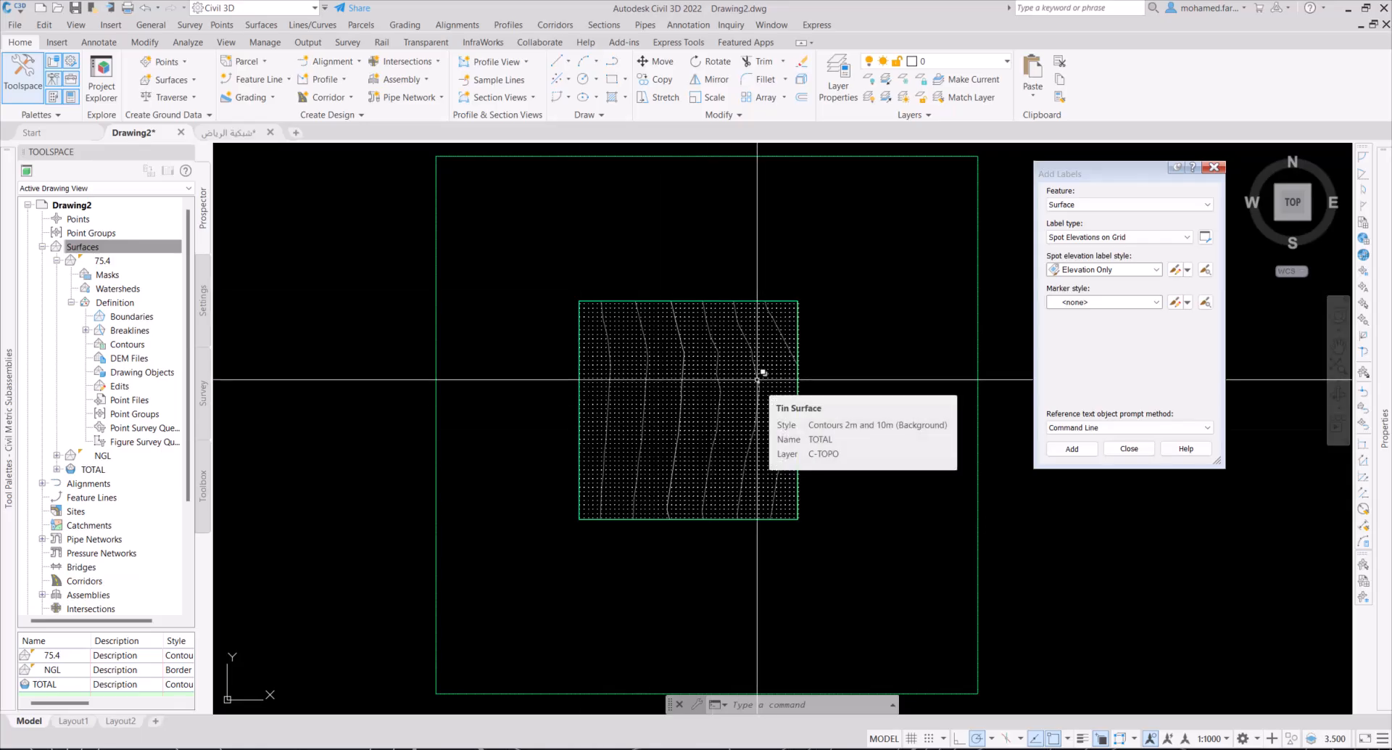
Step: Select all labels similar to a few grid elevation labels on the TOTAL surface and erase them
{"action": "left_click", "coordinate": [567, 412]}
{"action": "left_click", "coordinate": [562, 416]}
{"action": "right_click", "coordinate": [533, 415]}
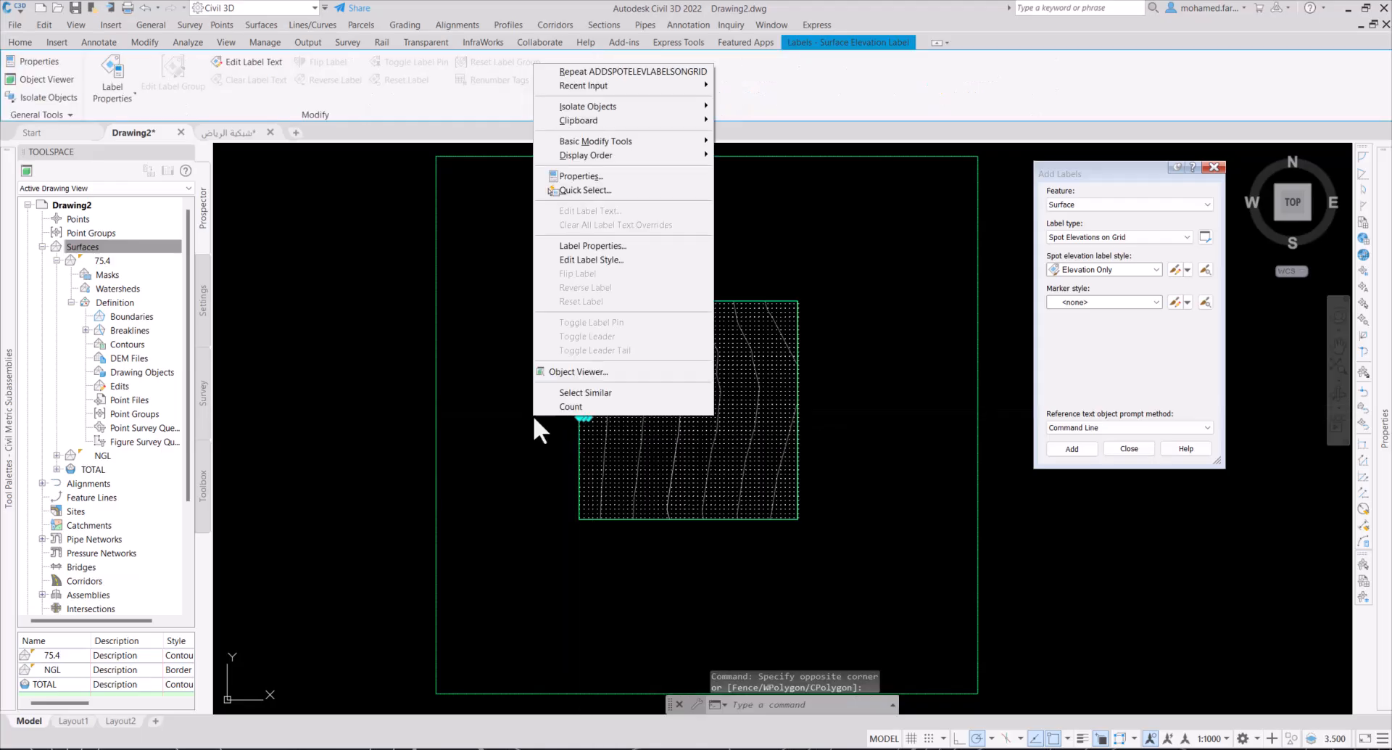
{"action": "left_click", "coordinate": [580, 390]}
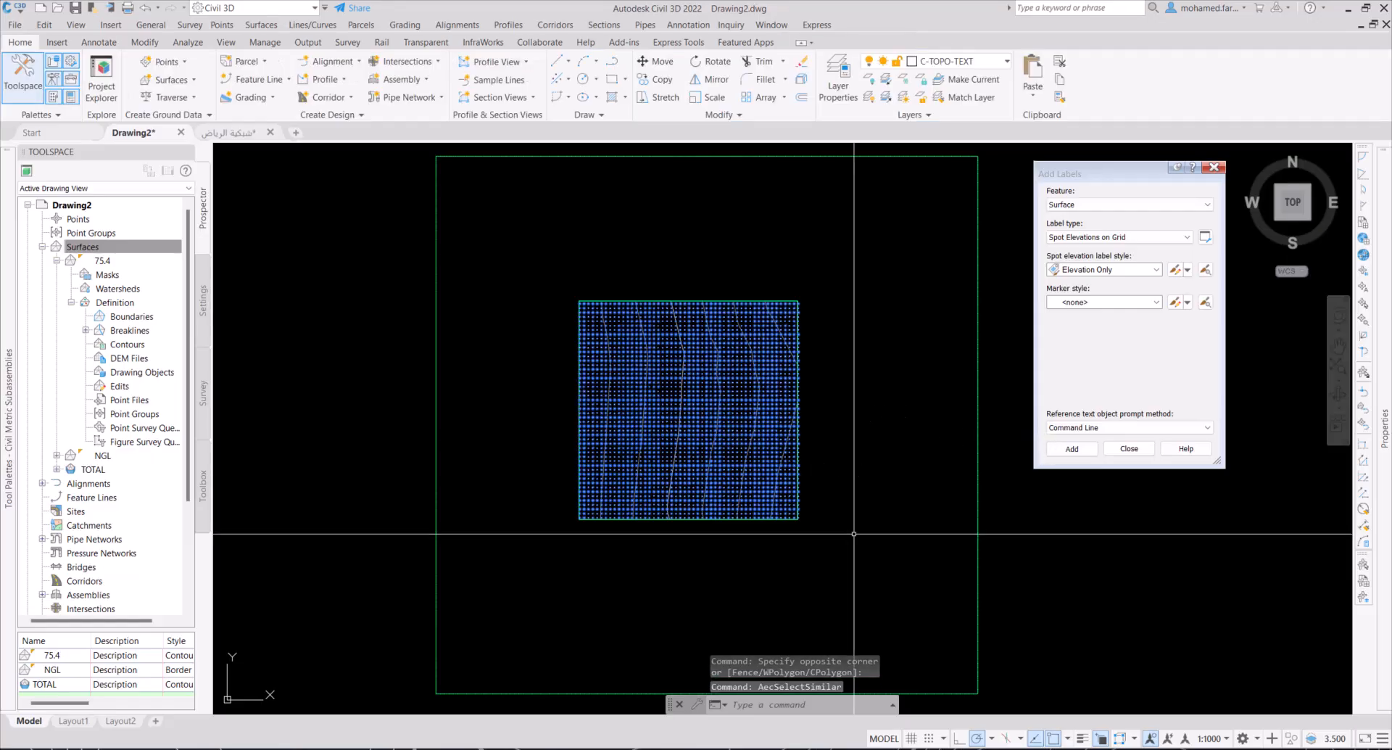
{"action": "key", "text": "Delete"}
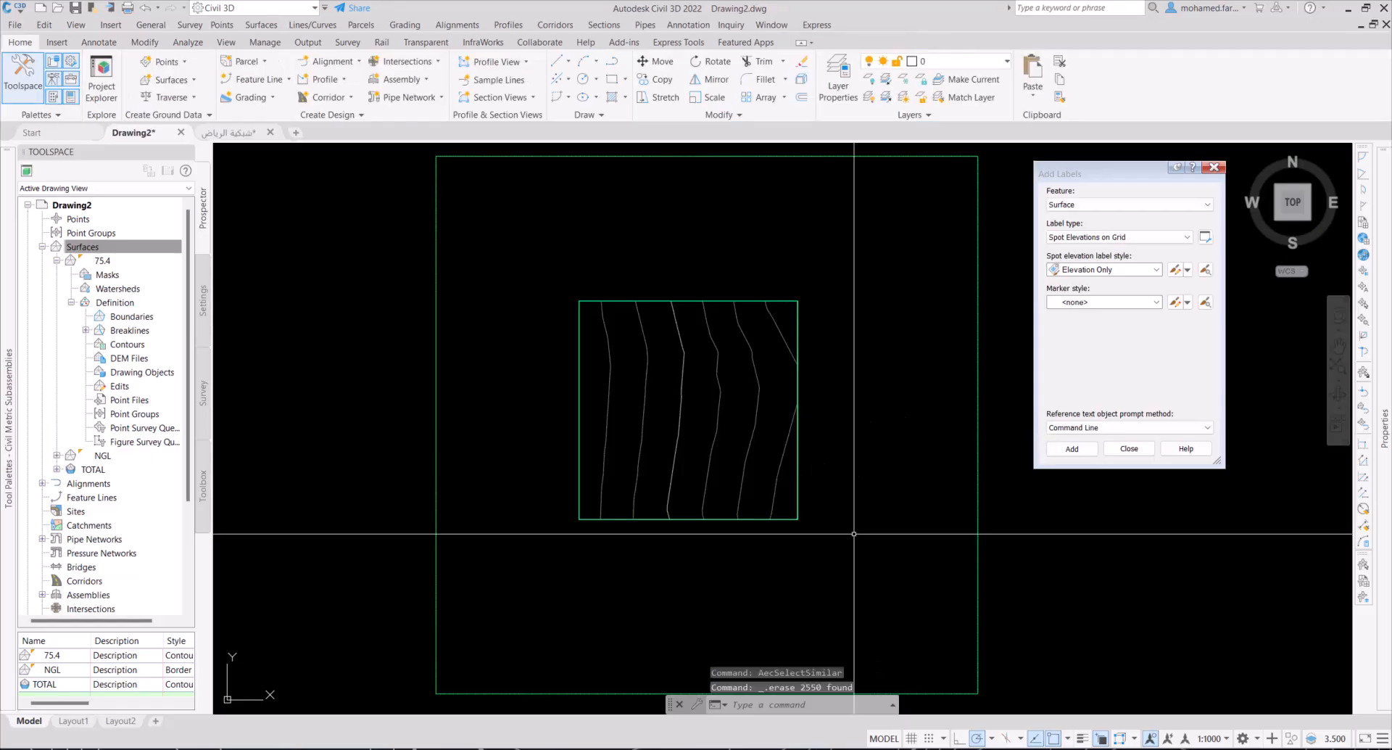
{"action": "left_click", "coordinate": [983, 391]}
{"action": "left_click", "coordinate": [937, 462]}
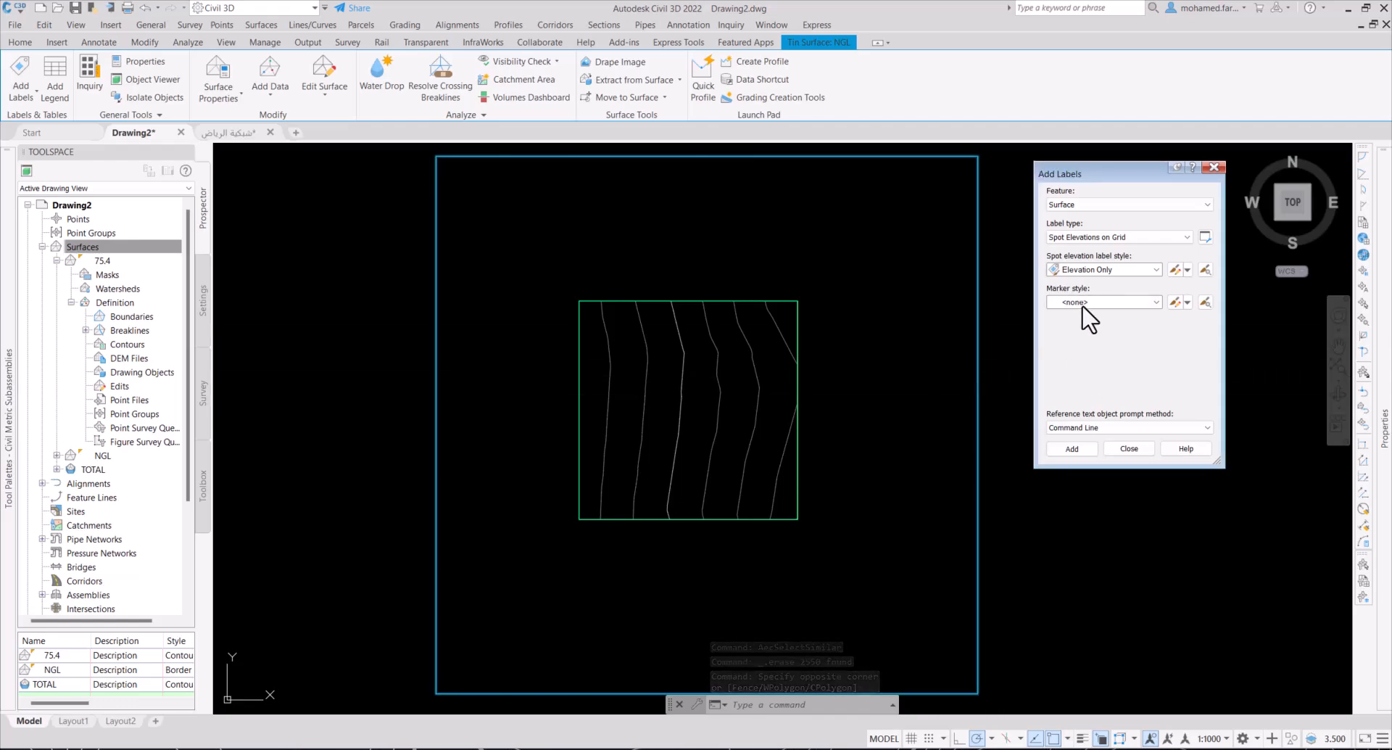
Step: Add a reference text component of type Surface to the Elevation Only spot label style
{"action": "left_click", "coordinate": [1175, 270]}
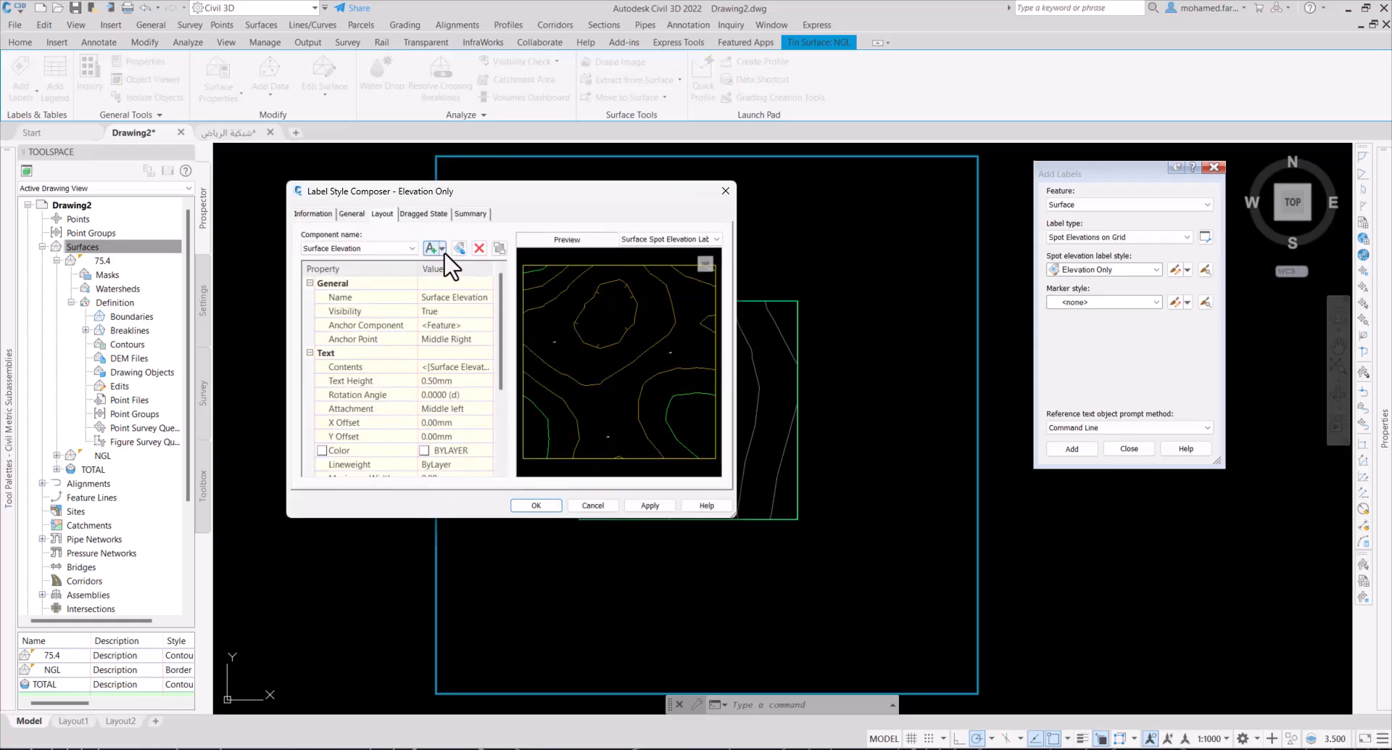
{"action": "left_click", "coordinate": [442, 249]}
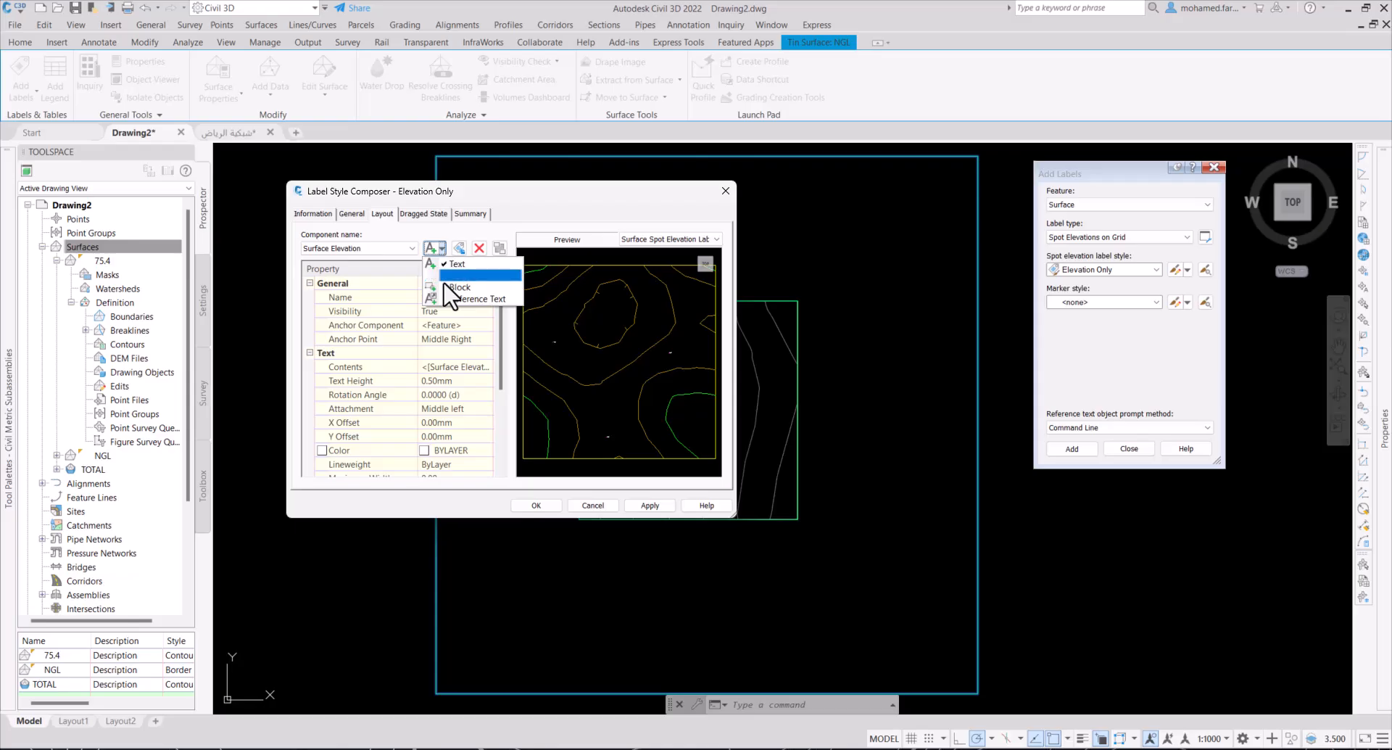
{"action": "left_click", "coordinate": [451, 299]}
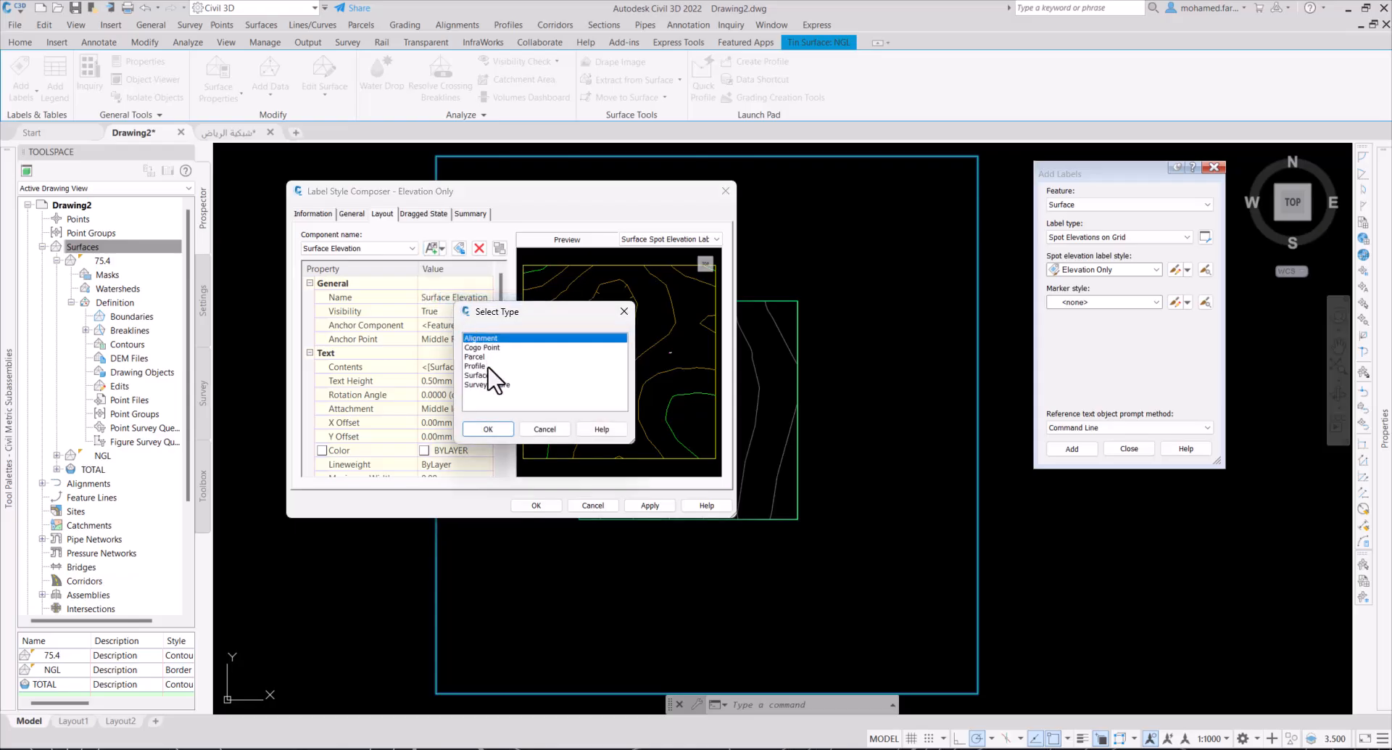
{"action": "left_click", "coordinate": [481, 375]}
{"action": "left_click", "coordinate": [489, 427]}
Step: Rename the new reference text component DL and anchor it to the Surface Elevation component
{"action": "left_click", "coordinate": [454, 296]}
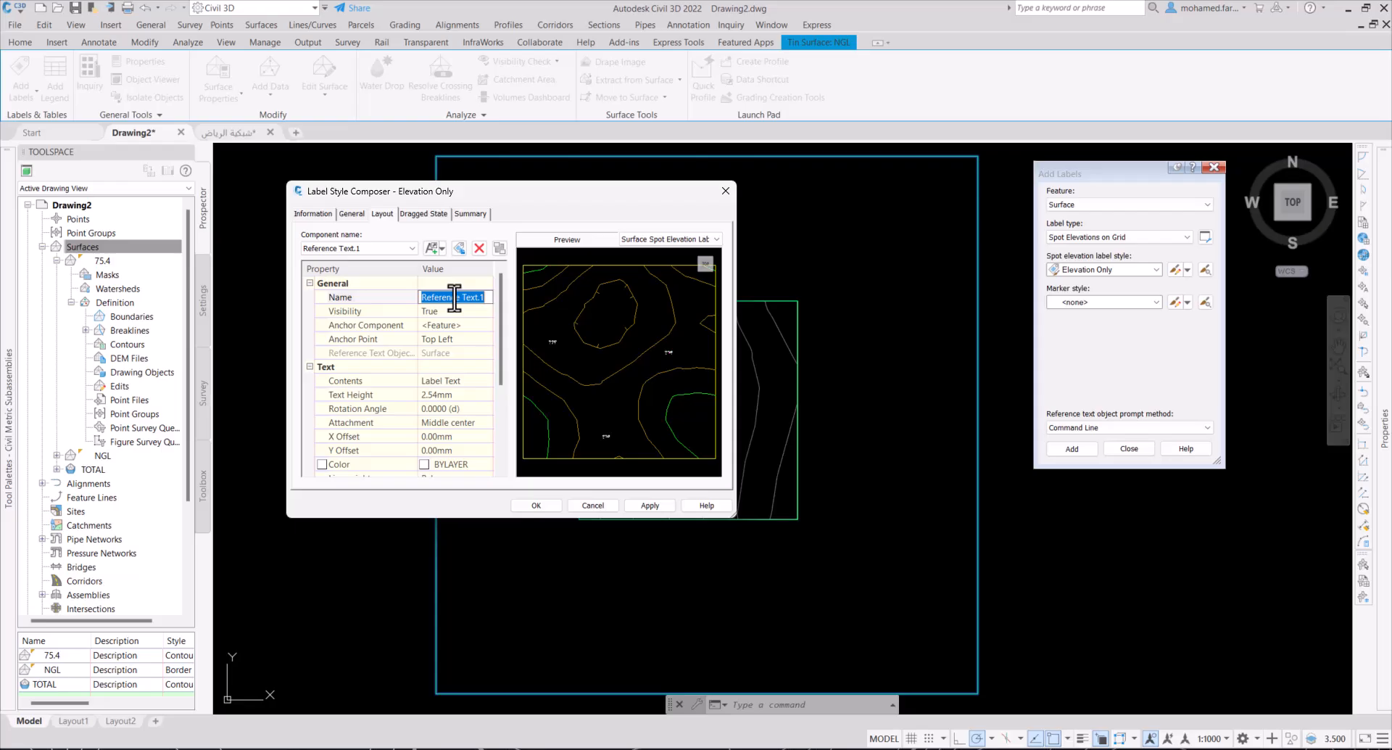
{"action": "type", "text": "D"}
{"action": "left_click", "coordinate": [459, 328]}
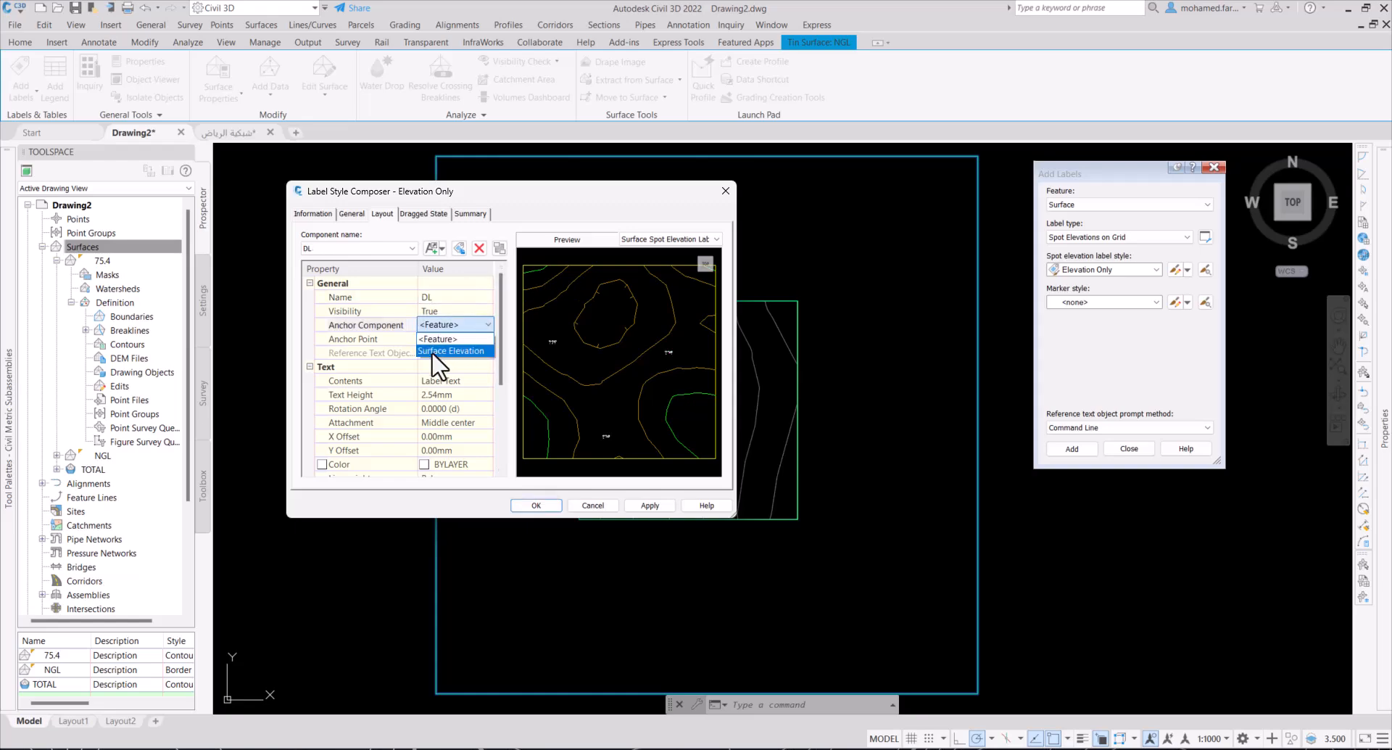
{"action": "left_click", "coordinate": [450, 351]}
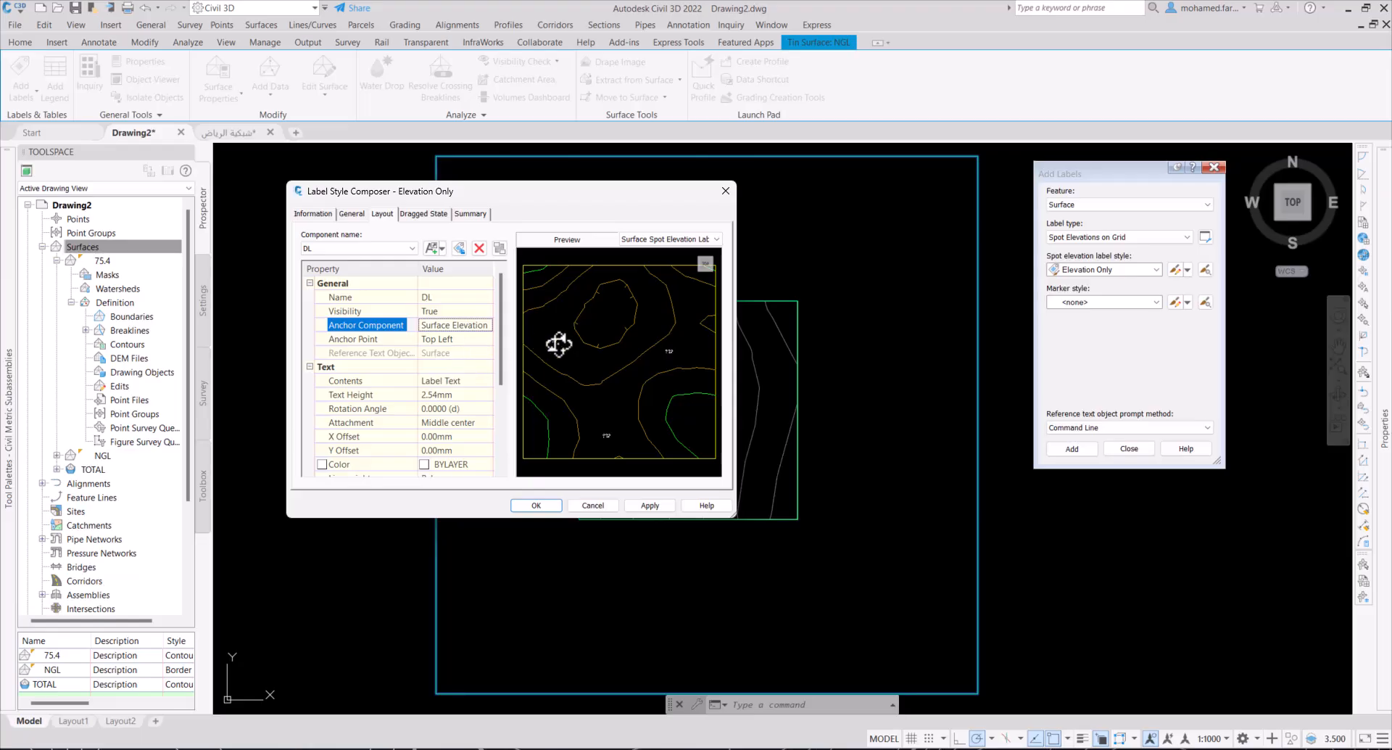
Step: Inspect the label preview closely and set the DL component's anchor point to Top Center
{"action": "scroll", "coordinate": [558, 363], "scroll_direction": "up", "scroll_amount": 3}
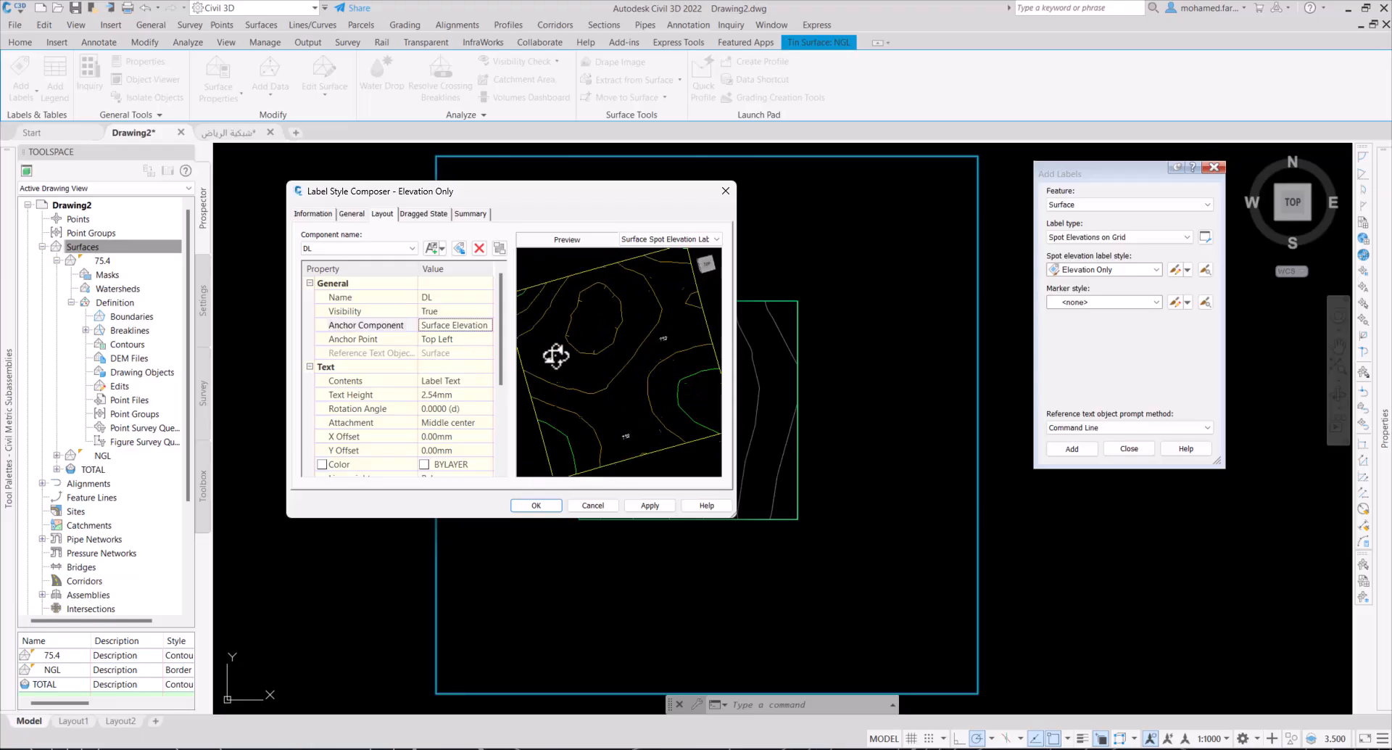
{"action": "middle_click_drag", "start_coordinate": [573, 350], "coordinate": [718, 394]}
{"action": "scroll", "coordinate": [586, 353], "scroll_direction": "up", "scroll_amount": 3}
{"action": "scroll", "coordinate": [698, 411], "scroll_direction": "up", "scroll_amount": 2}
{"action": "middle_click_drag", "start_coordinate": [617, 367], "coordinate": [493, 235]}
{"action": "middle_click_drag", "start_coordinate": [544, 292], "coordinate": [559, 355]}
{"action": "left_click", "coordinate": [462, 329]}
{"action": "left_click", "coordinate": [464, 338]}
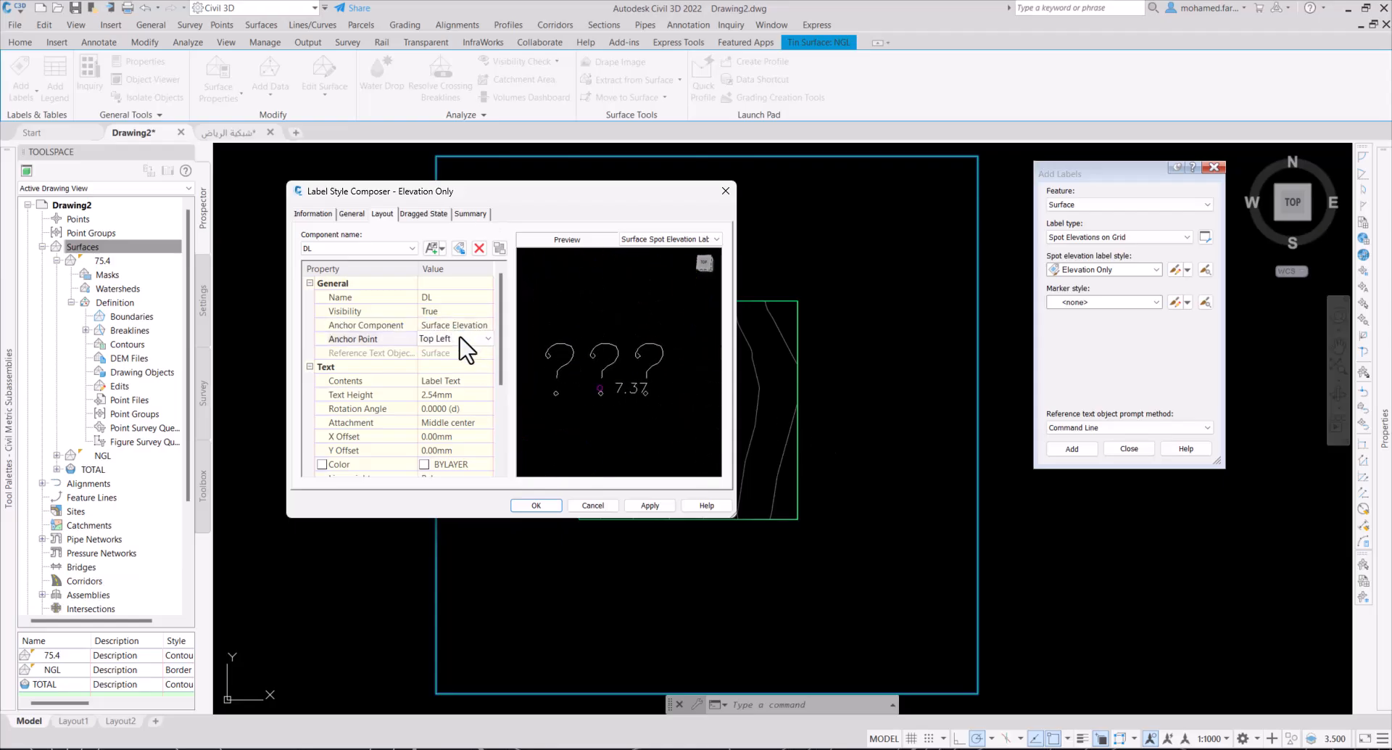
{"action": "left_click", "coordinate": [464, 339]}
{"action": "left_click", "coordinate": [451, 365]}
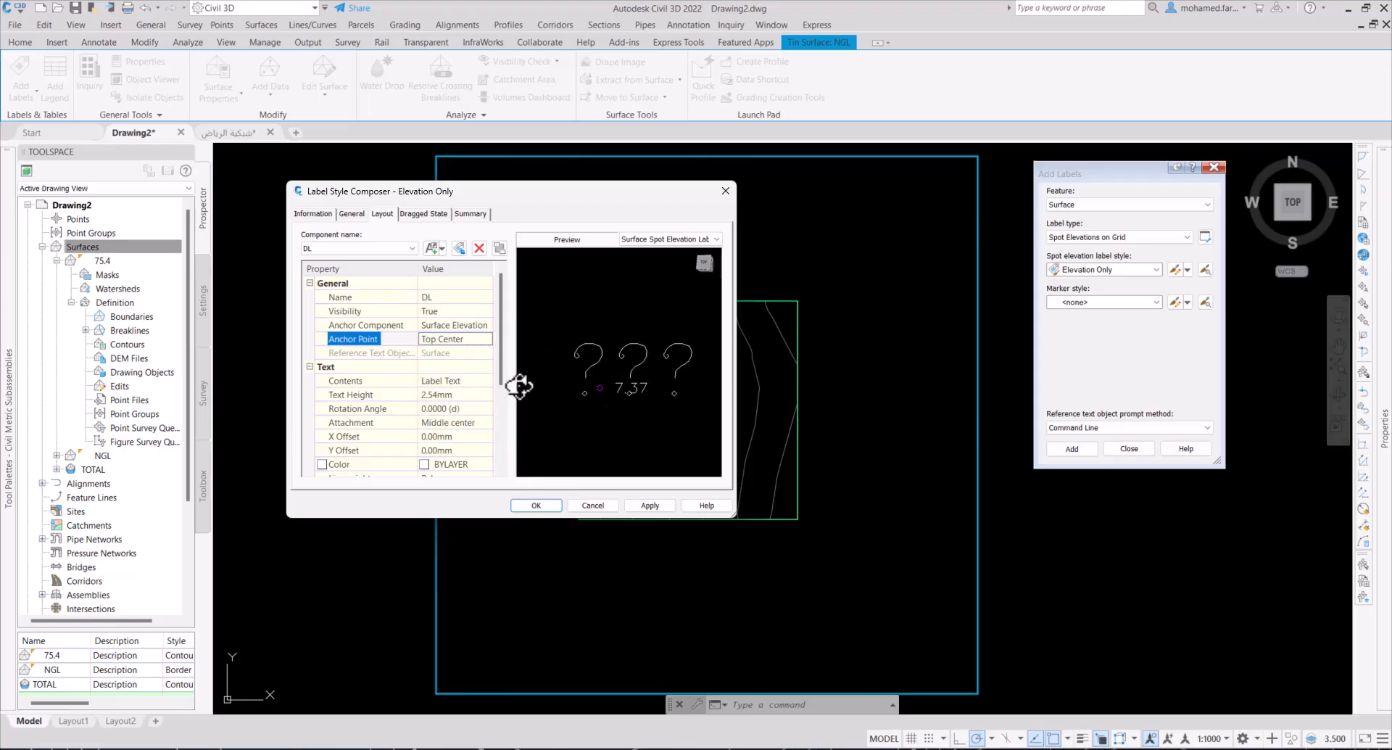
Step: Try a 1.00 mm Y offset for DL, set its text height to 0.50 mm, and return the Y offset to 0.00 mm
{"action": "left_click", "coordinate": [449, 437]}
{"action": "left_click", "coordinate": [441, 450]}
{"action": "type", "text": "1"}
{"action": "left_click", "coordinate": [461, 394]}
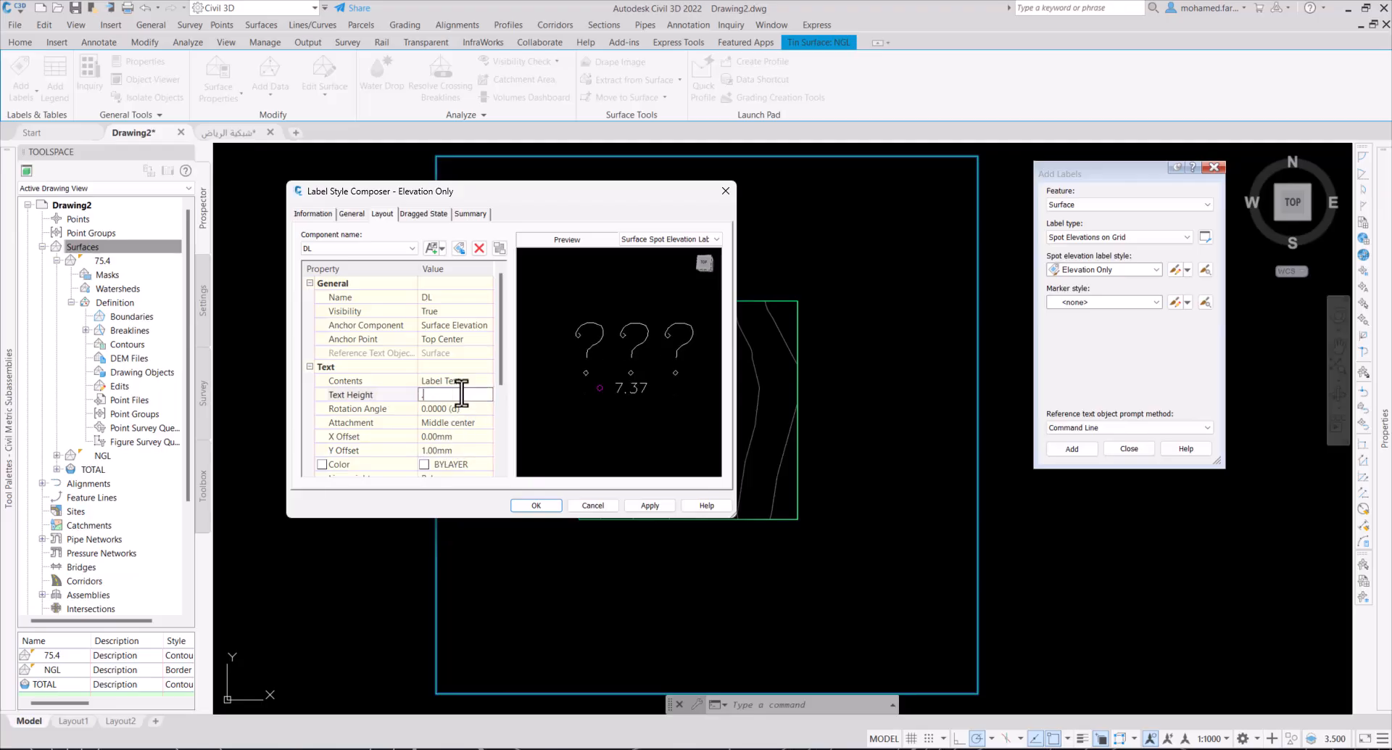
{"action": "left_click", "coordinate": [444, 448]}
{"action": "left_click", "coordinate": [561, 435]}
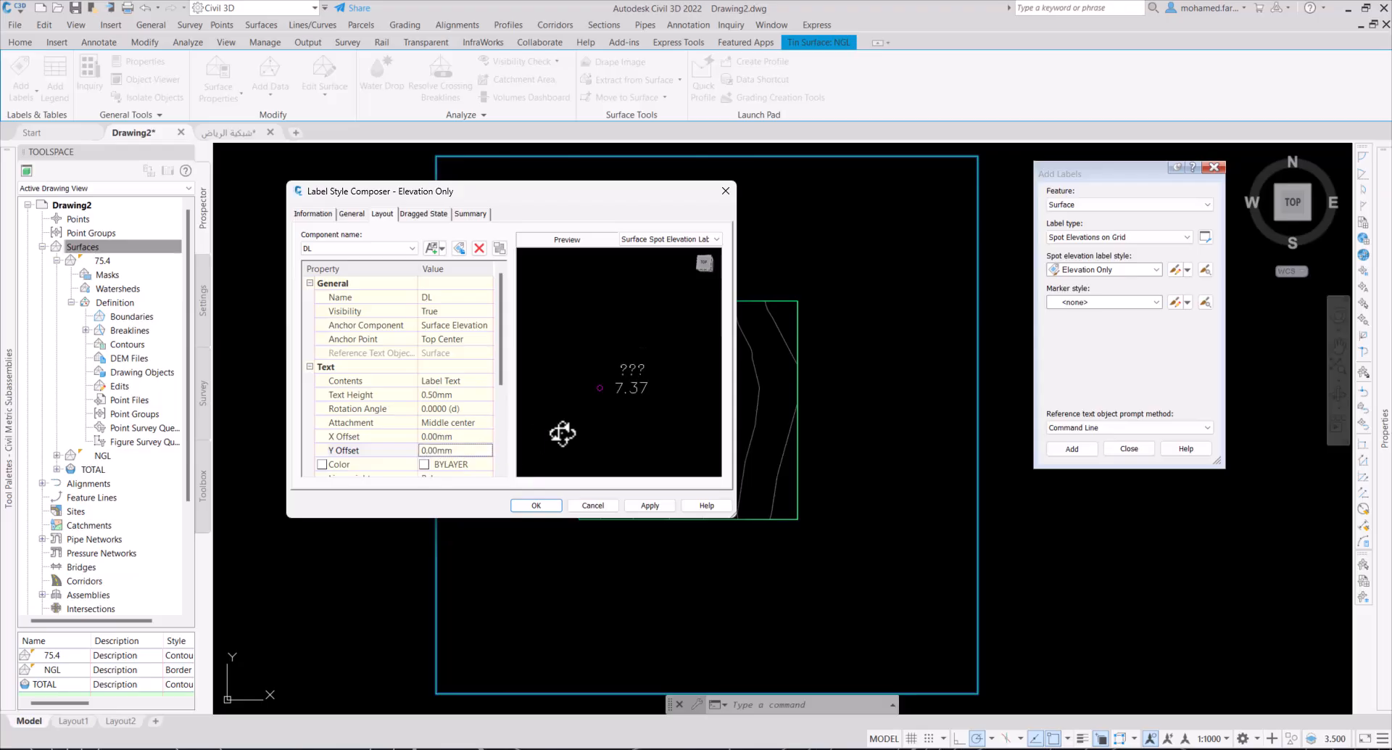
Step: Replace the DL component's contents with "DL:" followed by the Surface Elevation property at 0.001 precision
{"action": "left_click", "coordinate": [489, 380]}
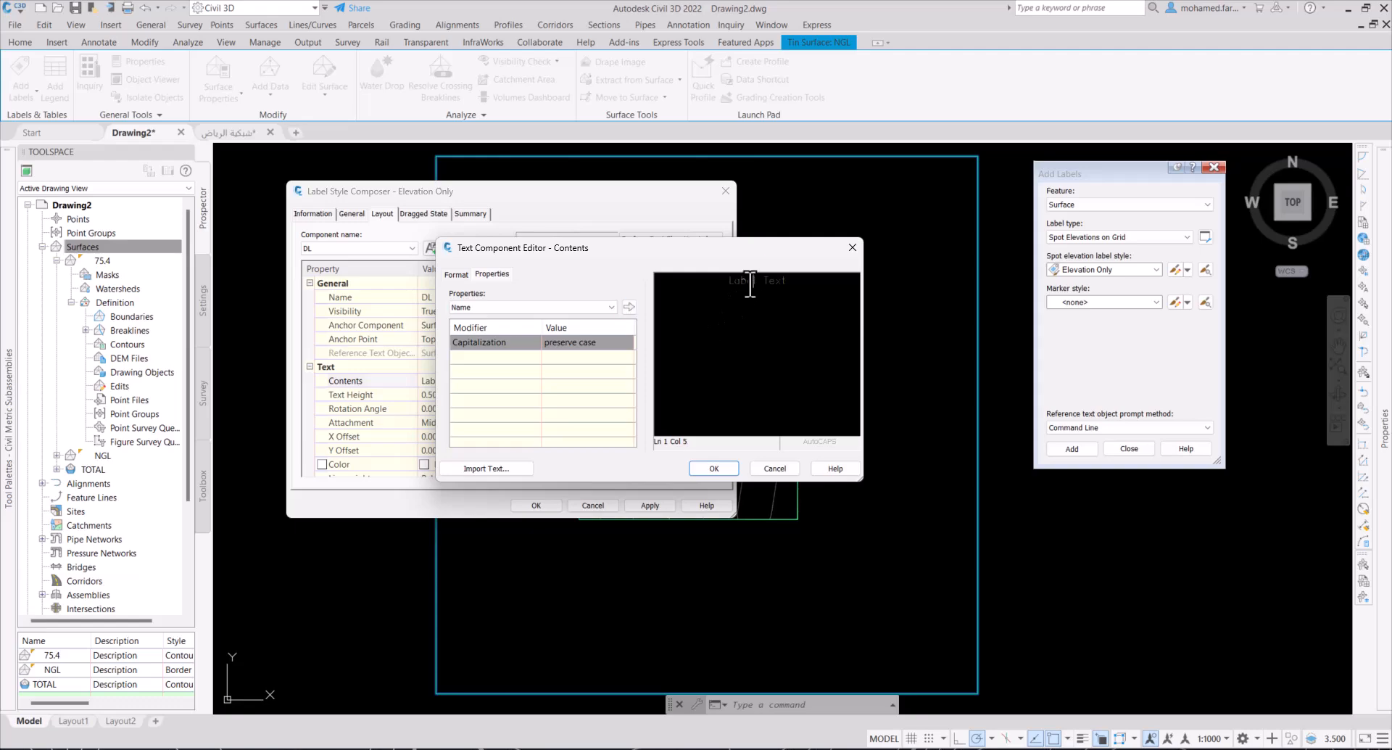
{"action": "type", "text": "DL:"}
{"action": "left_click", "coordinate": [464, 275]}
{"action": "left_click", "coordinate": [500, 274]}
{"action": "left_click", "coordinate": [503, 307]}
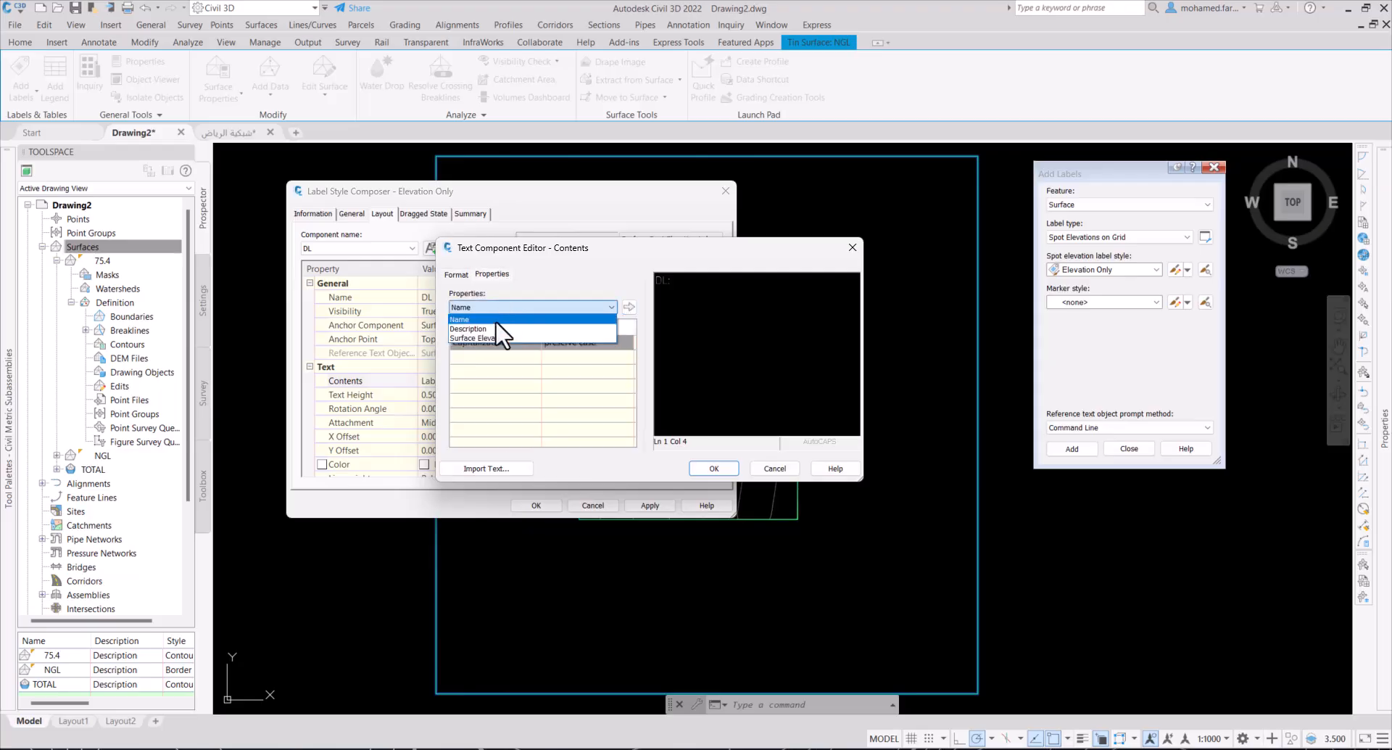
{"action": "left_click", "coordinate": [480, 338]}
{"action": "left_click", "coordinate": [629, 307]}
Step: Colour the entire DL contents text red and save the Elevation Only label style
{"action": "left_click", "coordinate": [790, 296]}
{"action": "left_click_drag", "start_coordinate": [790, 296], "coordinate": [574, 279]}
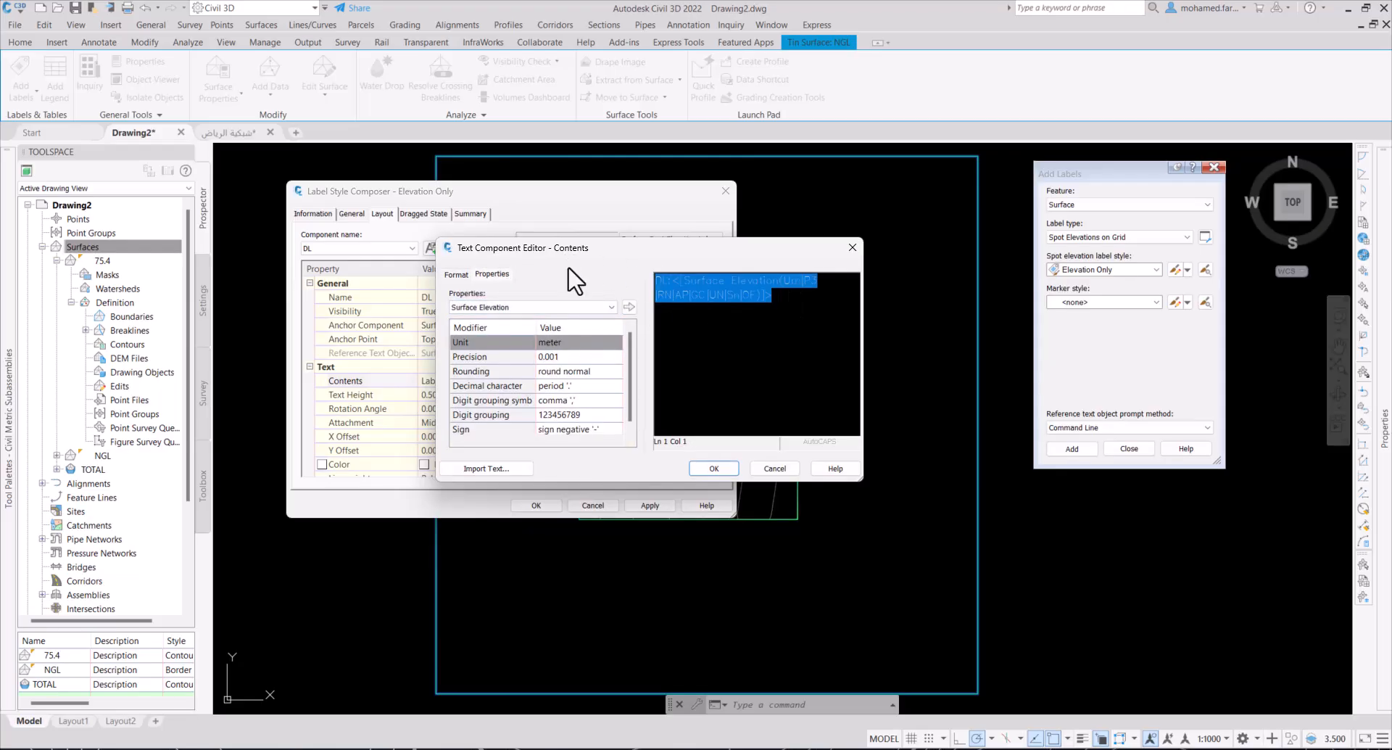
{"action": "left_click", "coordinate": [457, 274]}
{"action": "left_click", "coordinate": [471, 363]}
{"action": "left_click", "coordinate": [464, 398]}
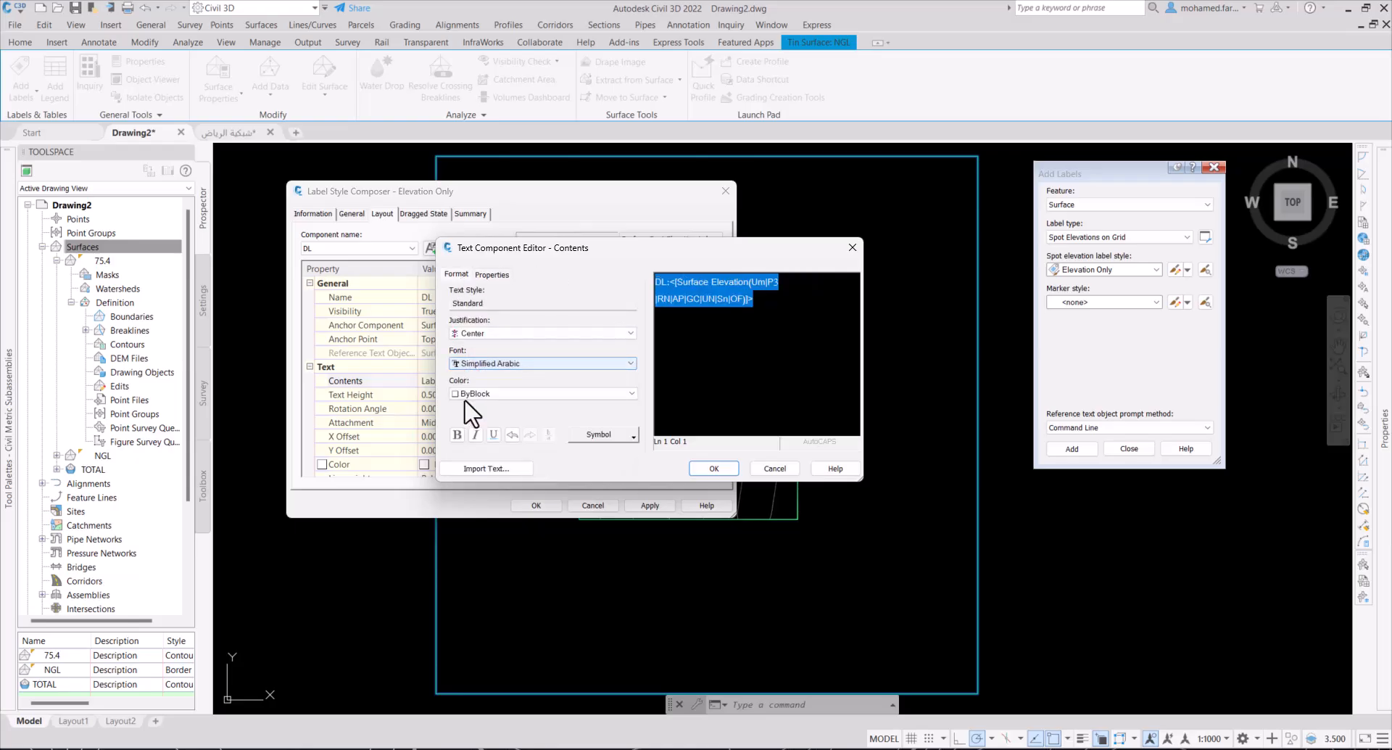
{"action": "left_click", "coordinate": [478, 393]}
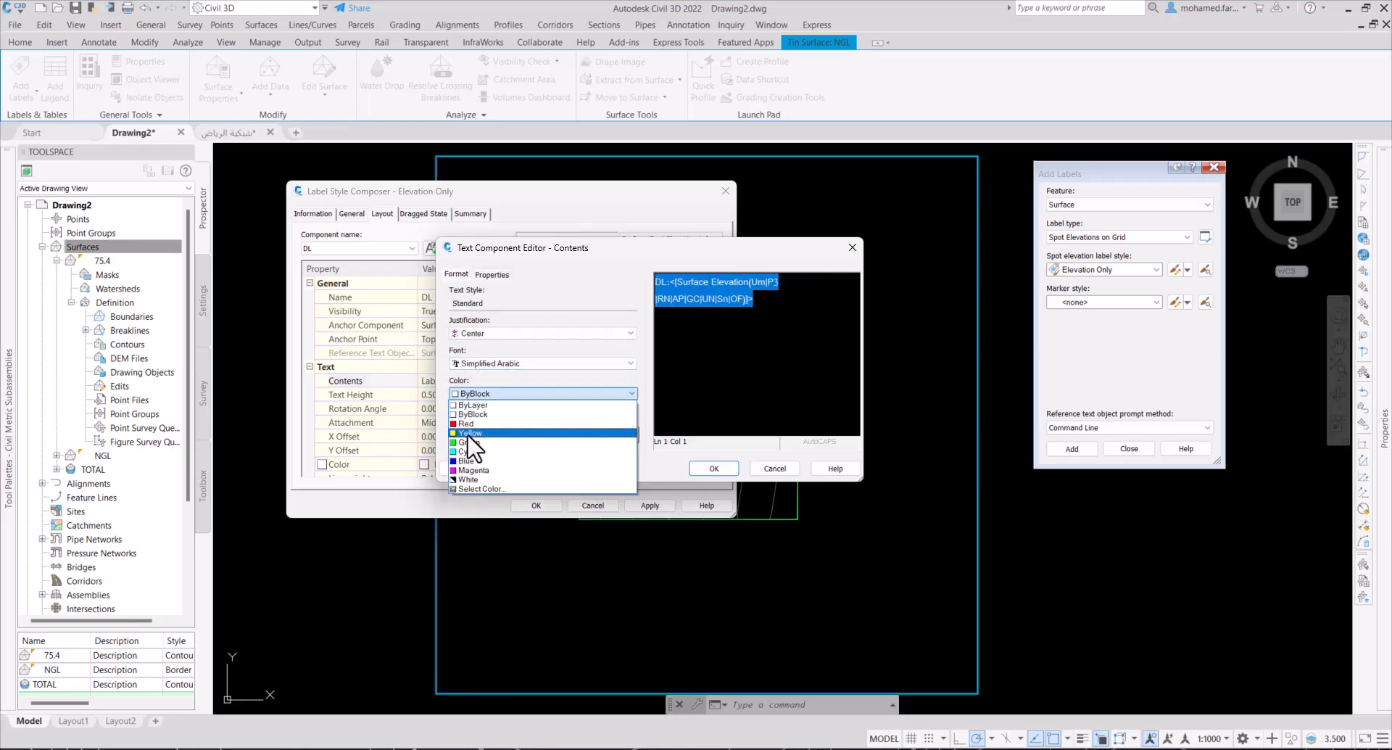
{"action": "left_click", "coordinate": [466, 423]}
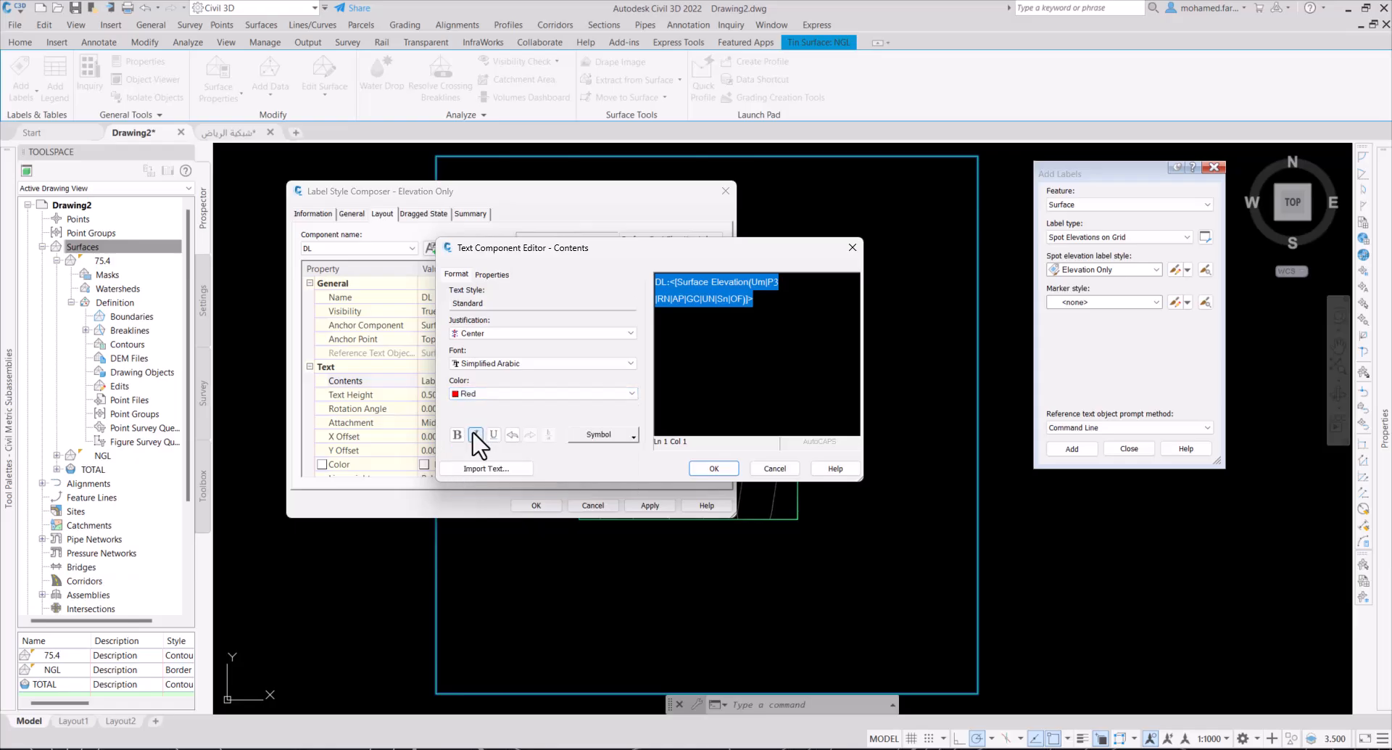
{"action": "left_click", "coordinate": [718, 471]}
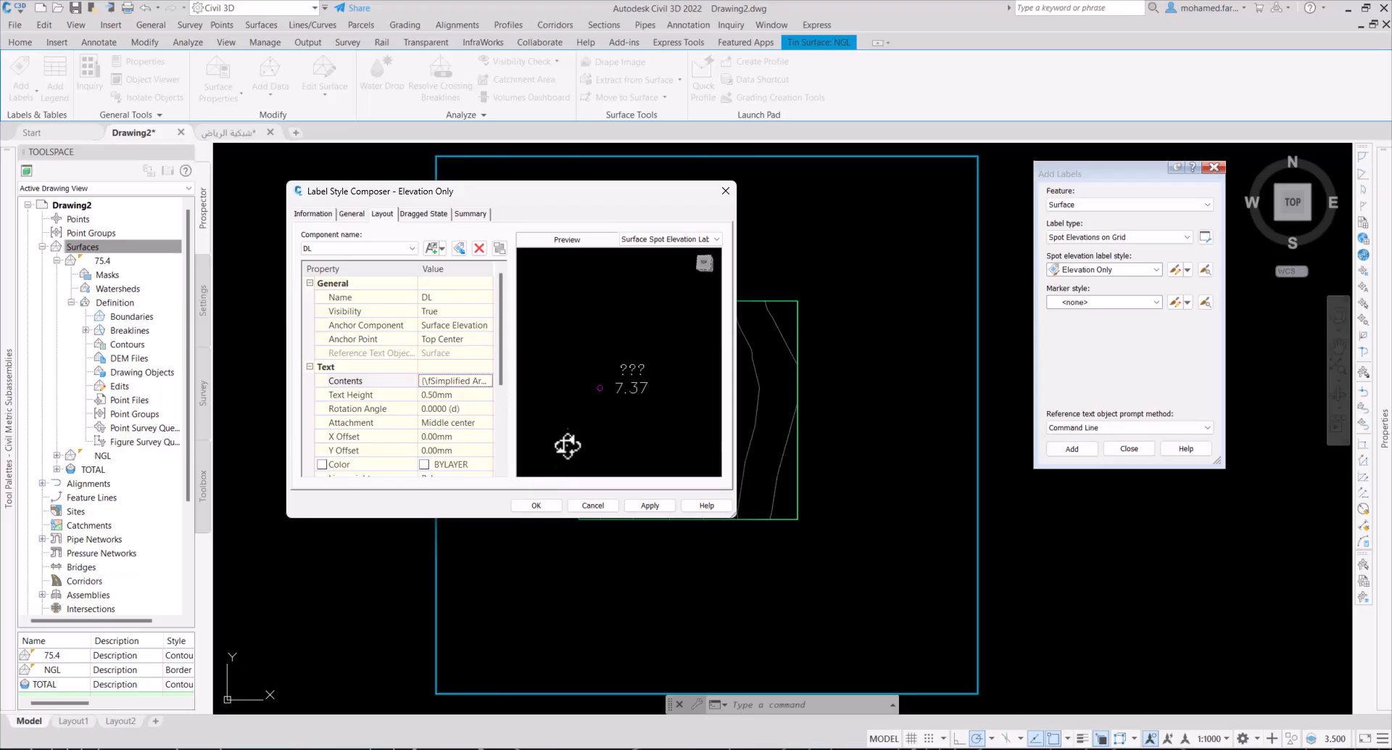
{"action": "left_click", "coordinate": [536, 504]}
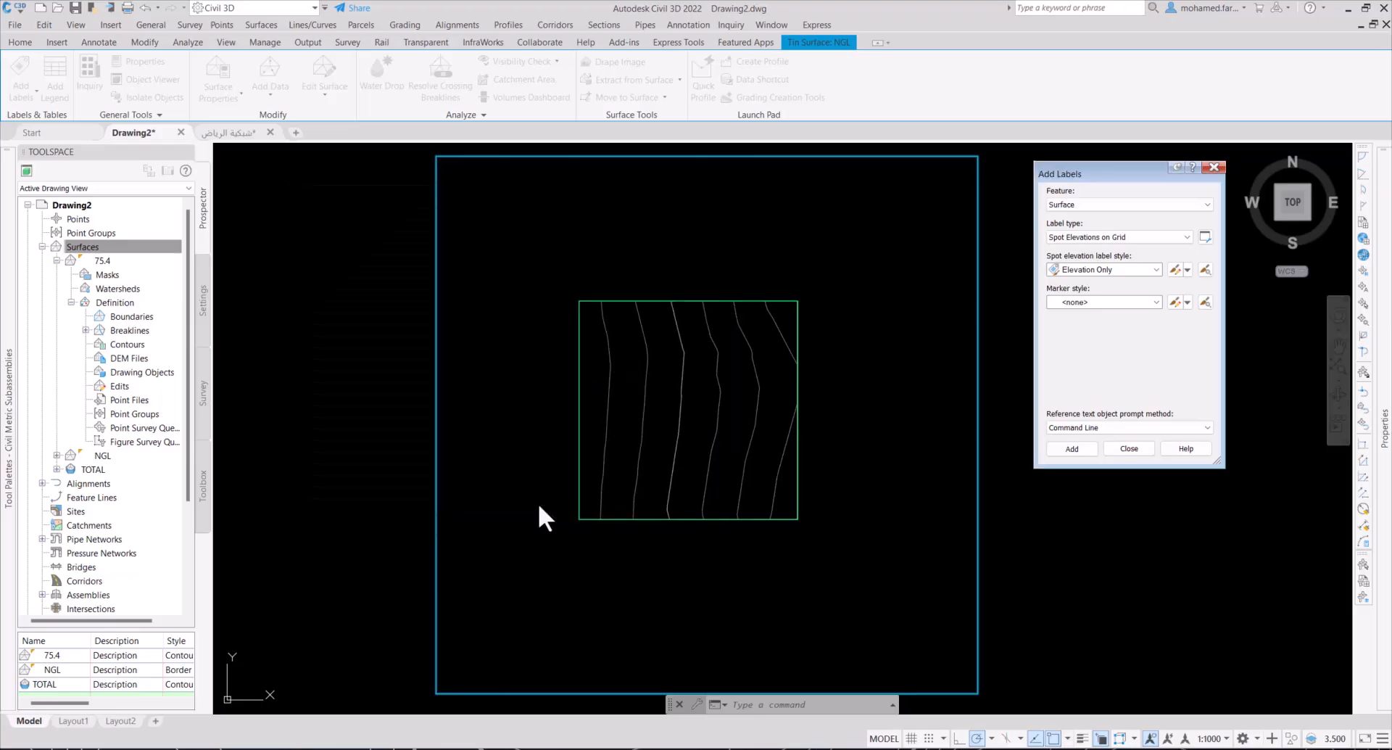
Step: Start spot elevation grid labels on NGL from the inner boundary's lower-left corner, with 0 rotation and 10 spacing in X and Y
{"action": "left_click", "coordinate": [1072, 449]}
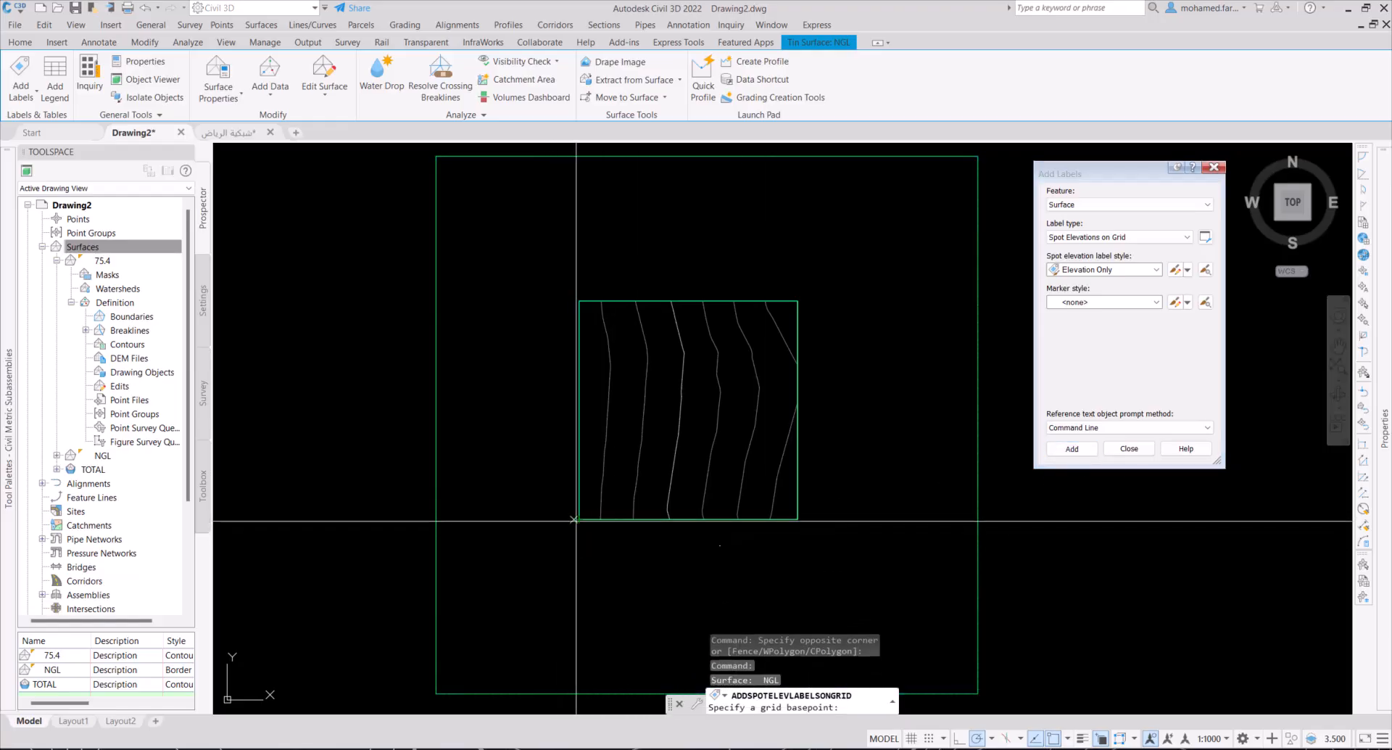
{"action": "scroll", "coordinate": [579, 519], "scroll_direction": "up", "scroll_amount": 4}
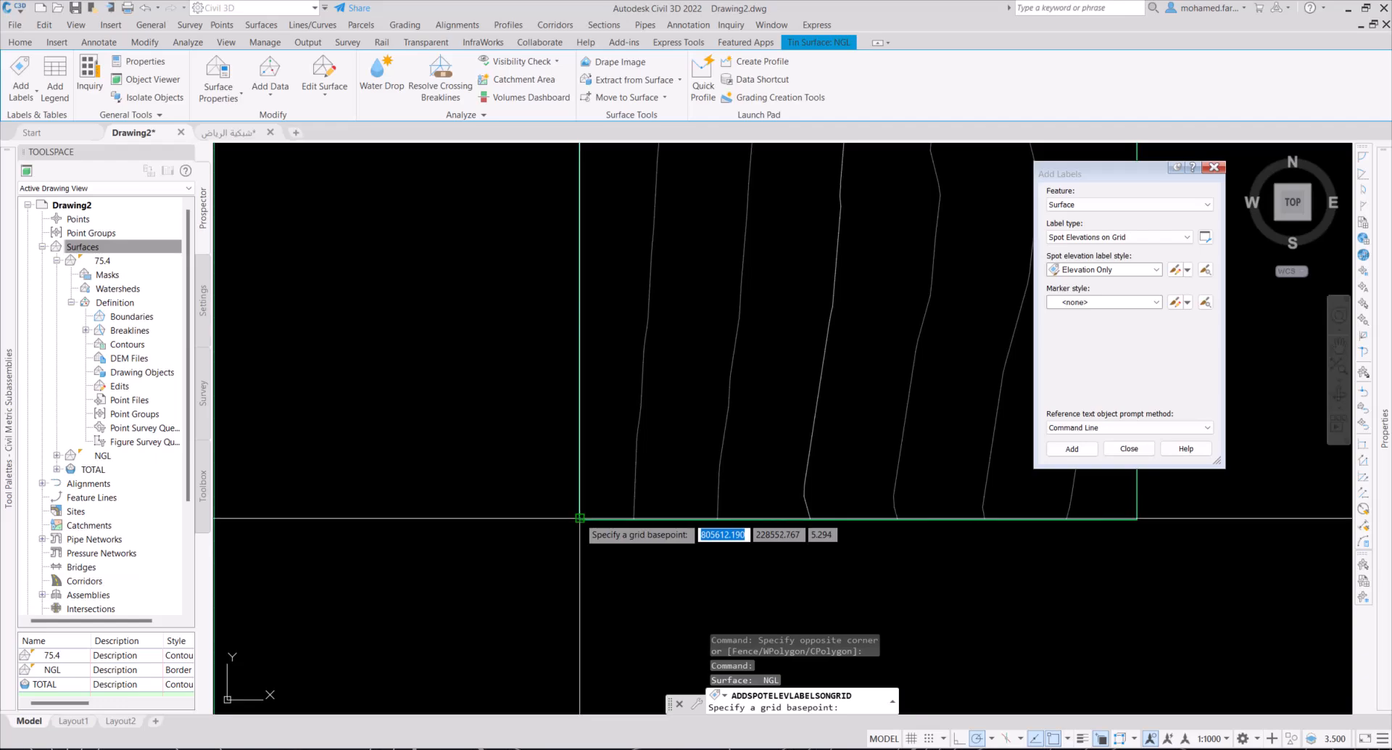
{"action": "left_click", "coordinate": [580, 519]}
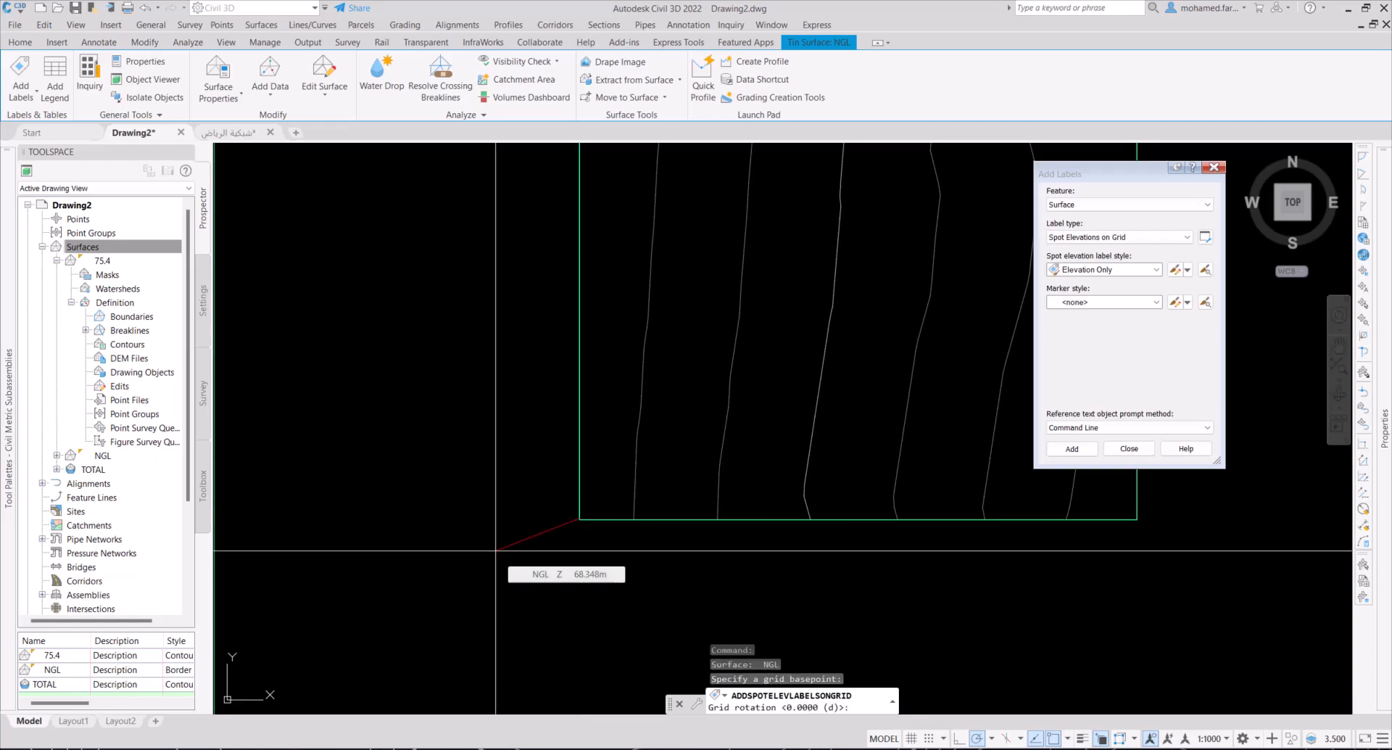
{"action": "key", "text": "Return"}
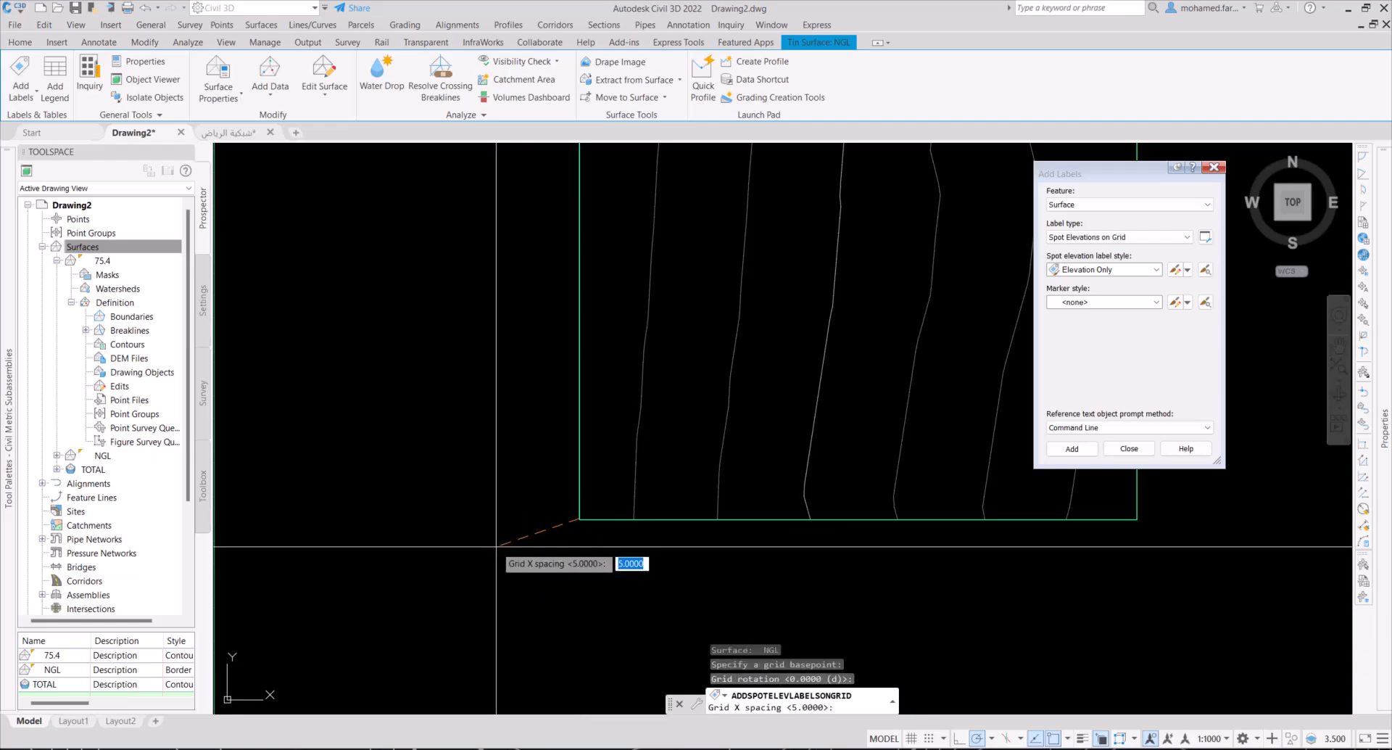
{"action": "key", "text": "Return"}
{"action": "type", "text": "10"}
{"action": "key", "text": "Return"}
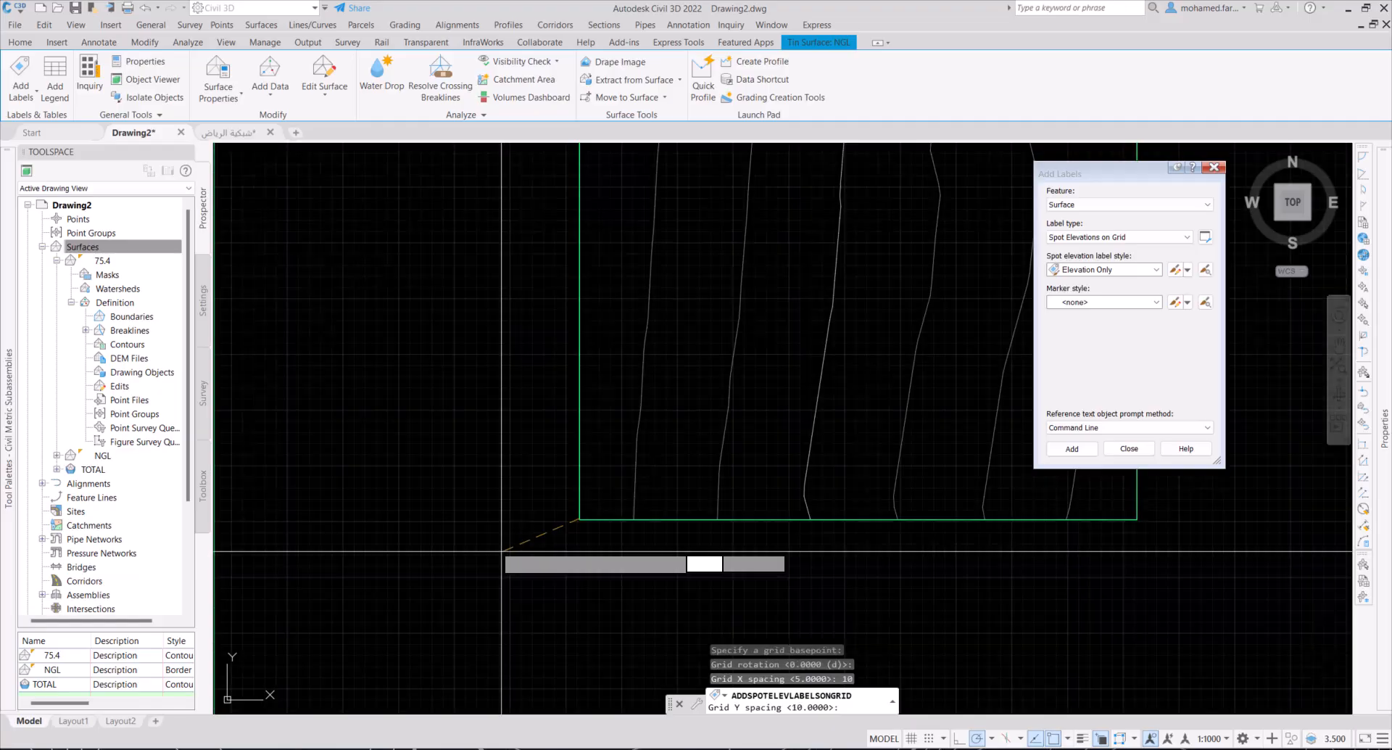
Step: End the label grid at the inner boundary's upper-right corner, keep its size, and choose surface 75.4 for the DL component
{"action": "scroll", "coordinate": [497, 546], "scroll_direction": "down", "scroll_amount": 4}
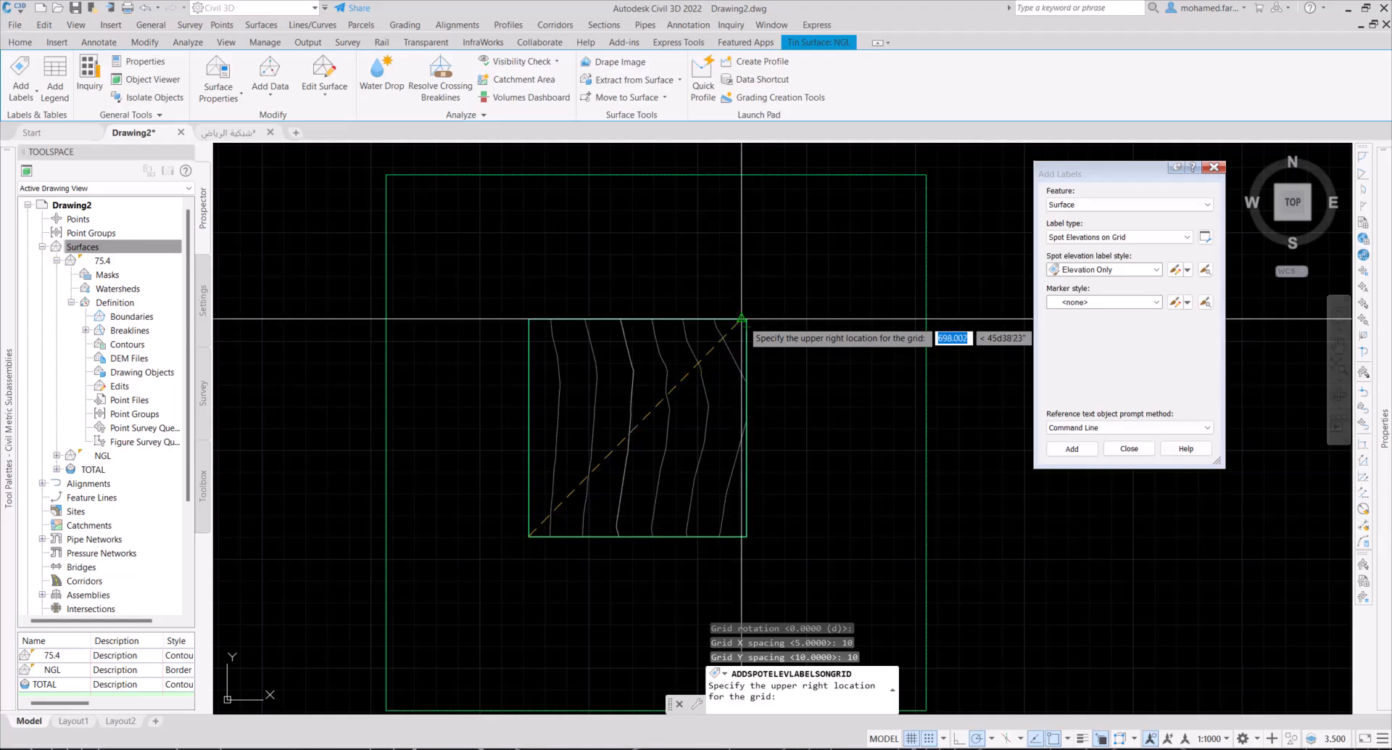
{"action": "scroll", "coordinate": [756, 327], "scroll_direction": "up", "scroll_amount": 5}
{"action": "left_click", "coordinate": [738, 311]}
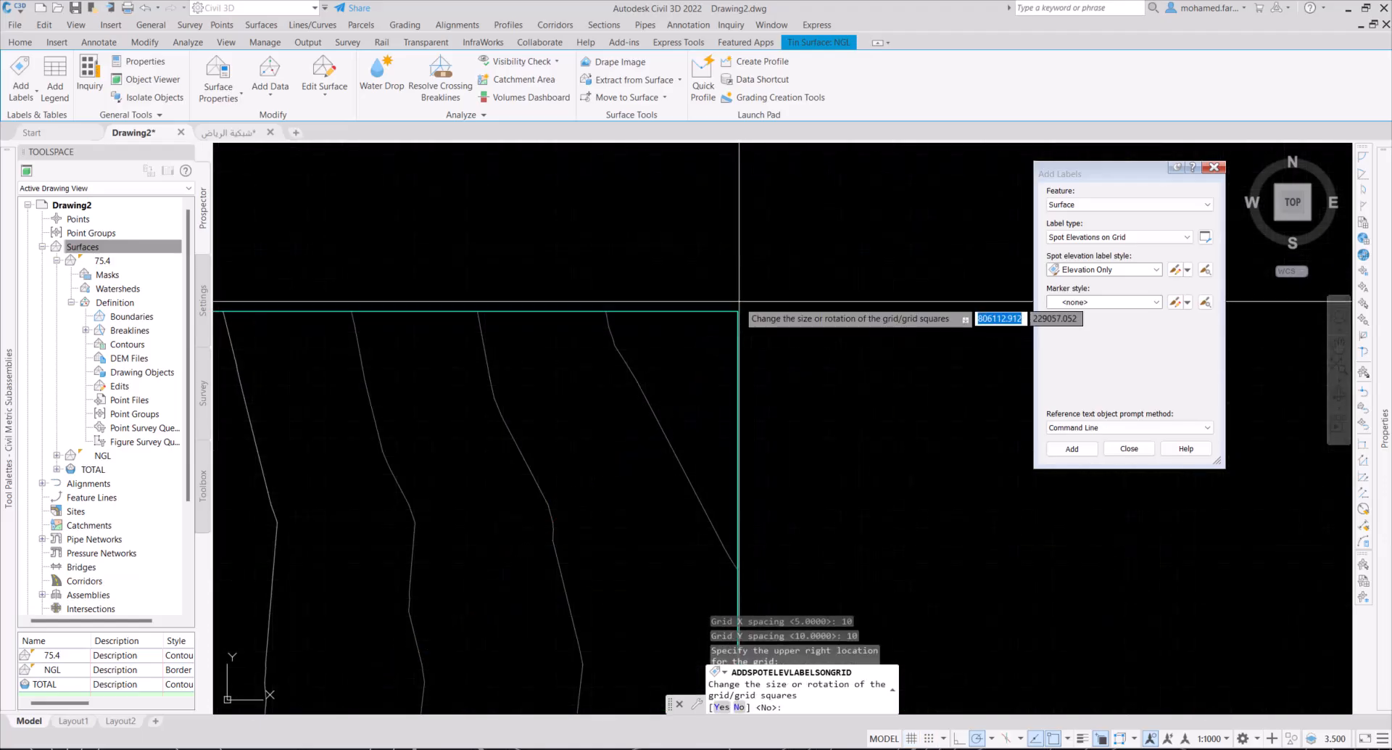
{"action": "key", "text": "Return"}
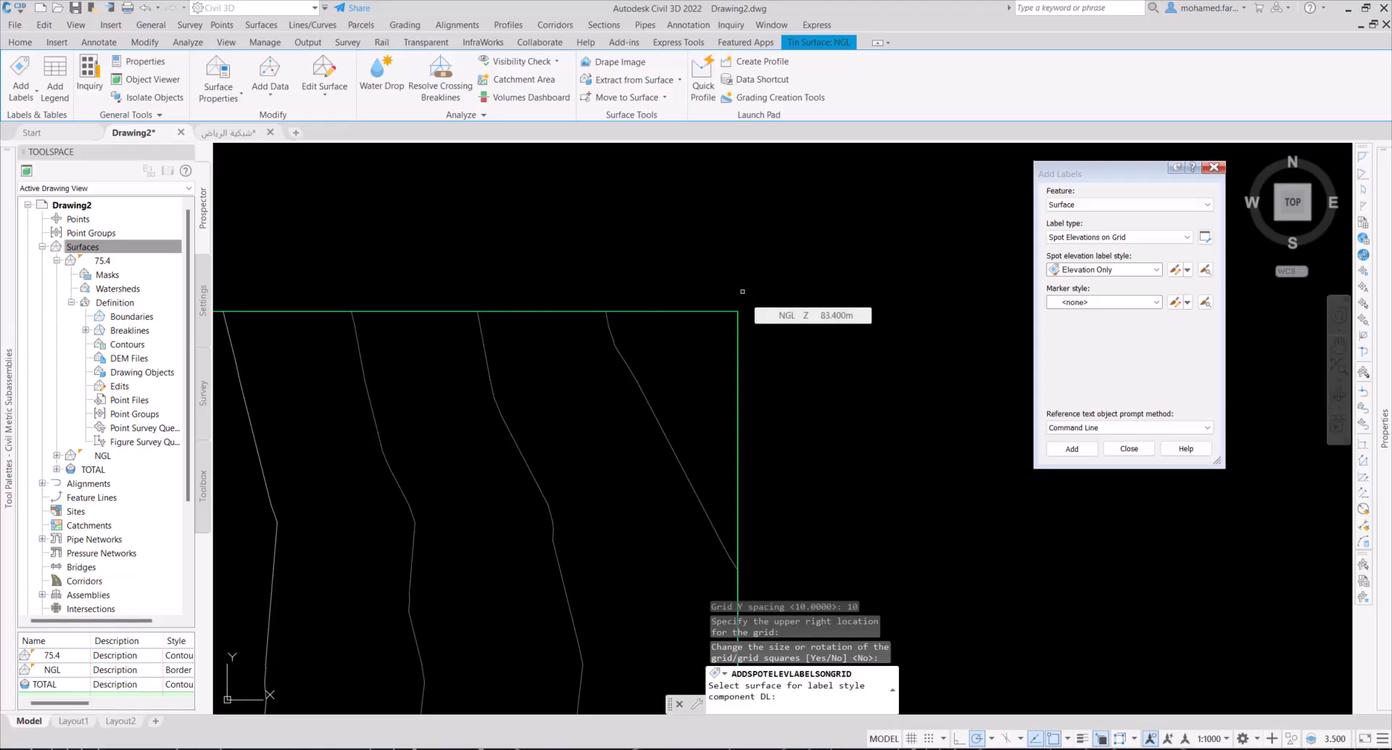
{"action": "key", "text": "Return"}
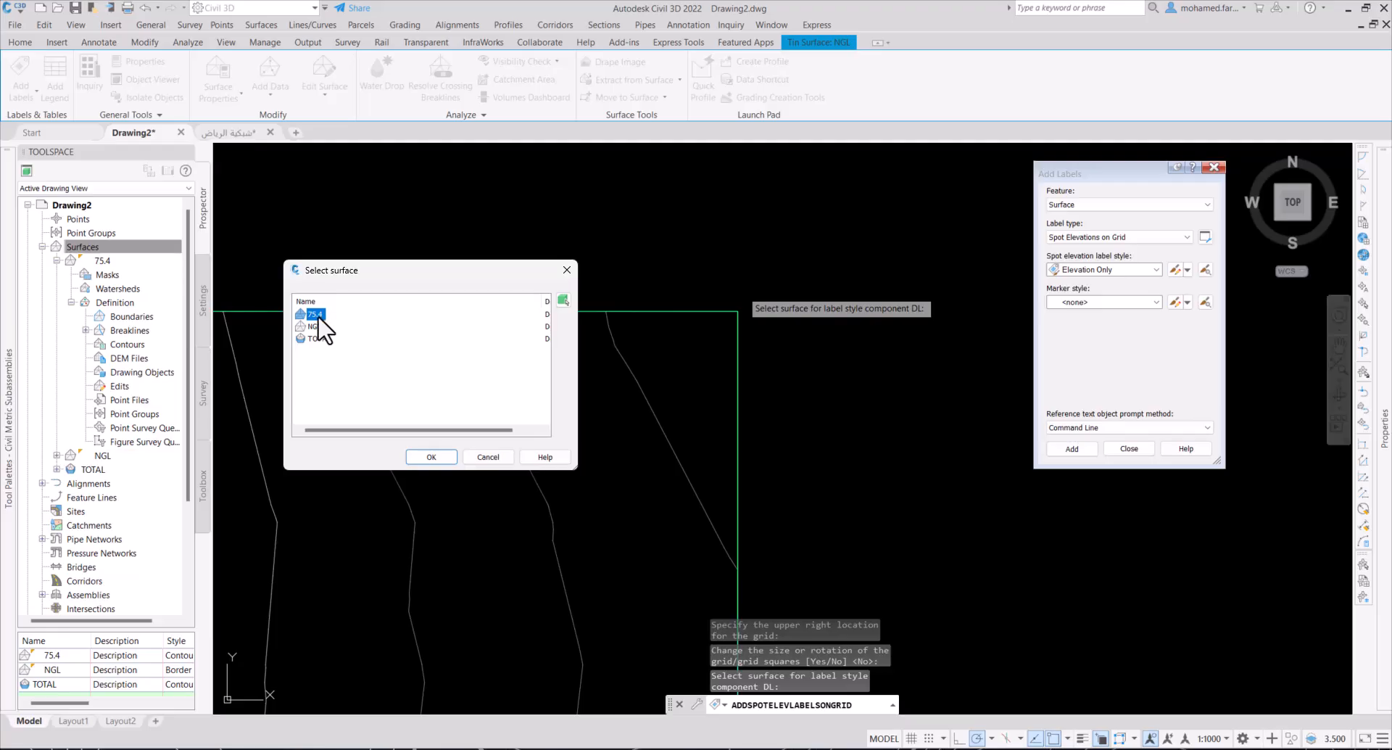
{"action": "left_click", "coordinate": [418, 456]}
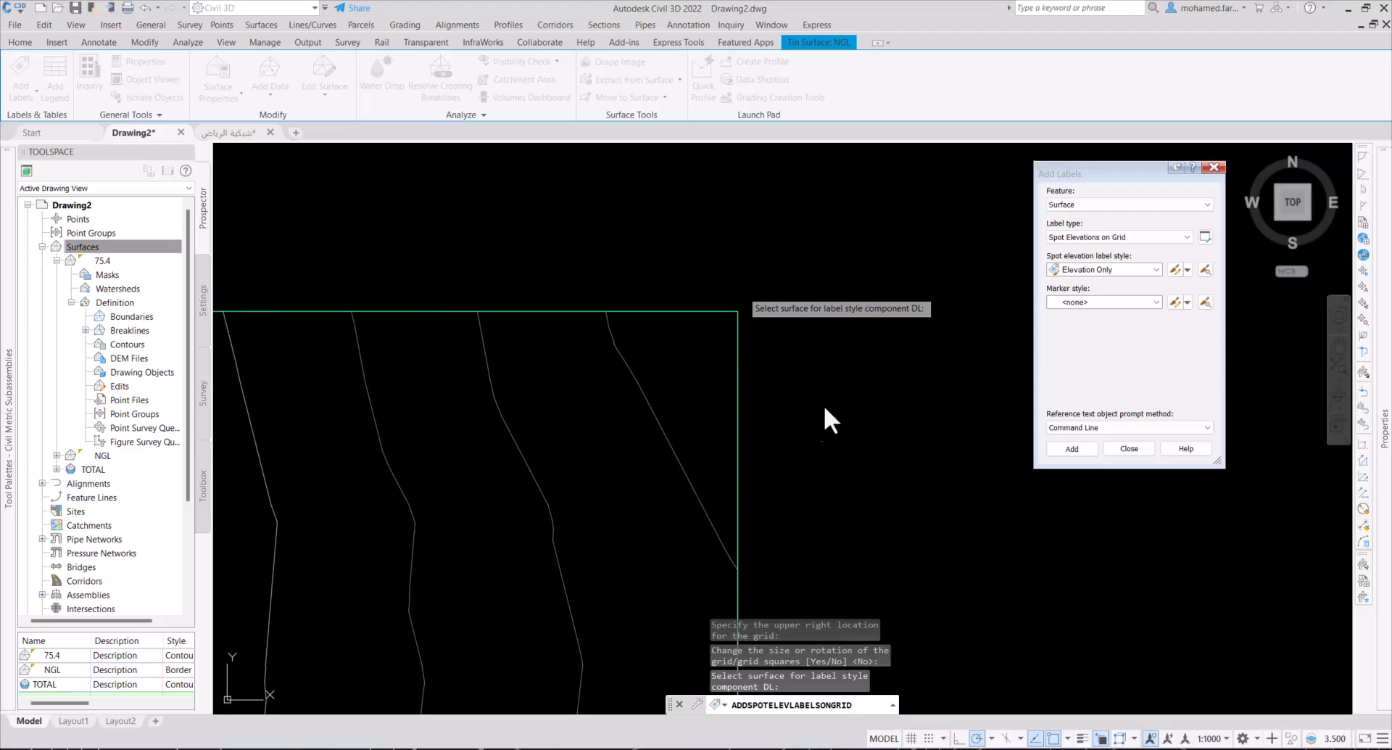
{"action": "key", "text": "Return"}
Step: Inspect one of the grid labels up close and undo the grid label placement
{"action": "scroll", "coordinate": [685, 332], "scroll_direction": "up", "scroll_amount": 6}
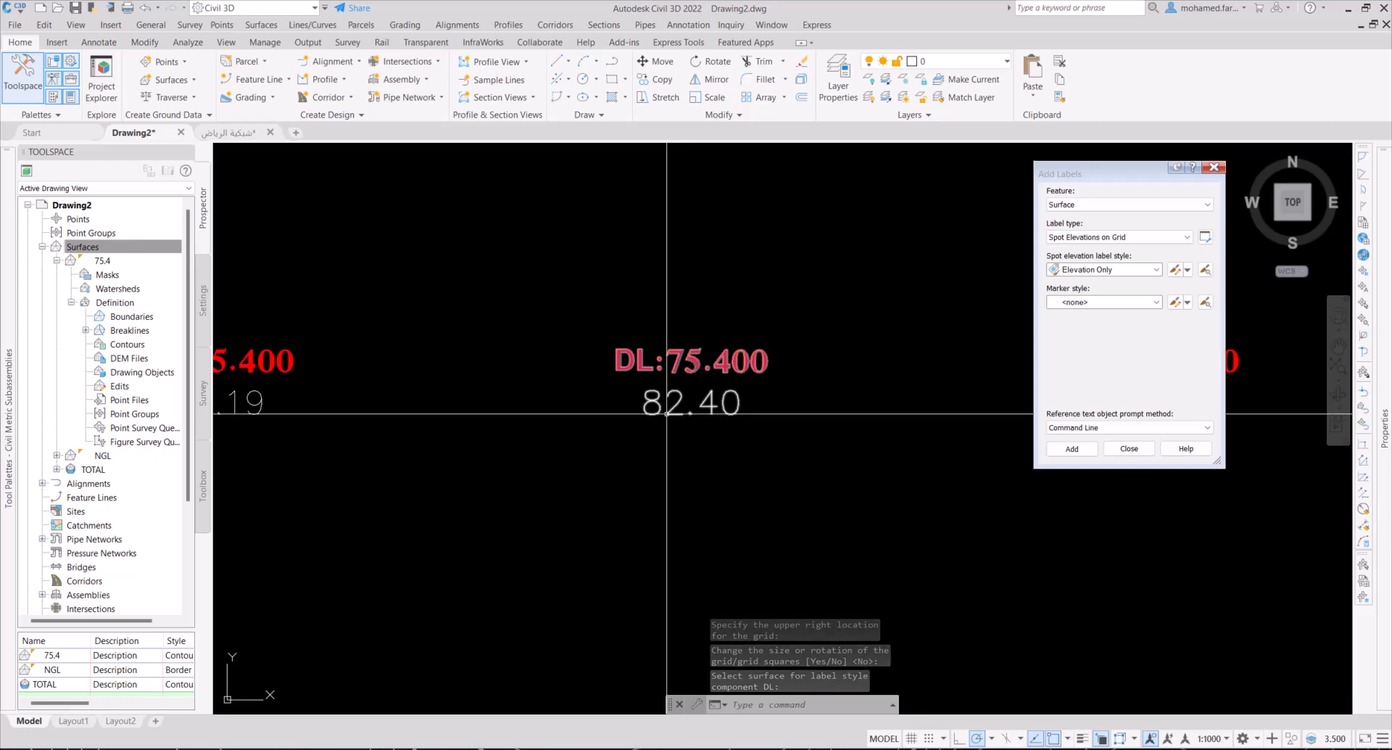
{"action": "scroll", "coordinate": [620, 375], "scroll_direction": "up", "scroll_amount": 2}
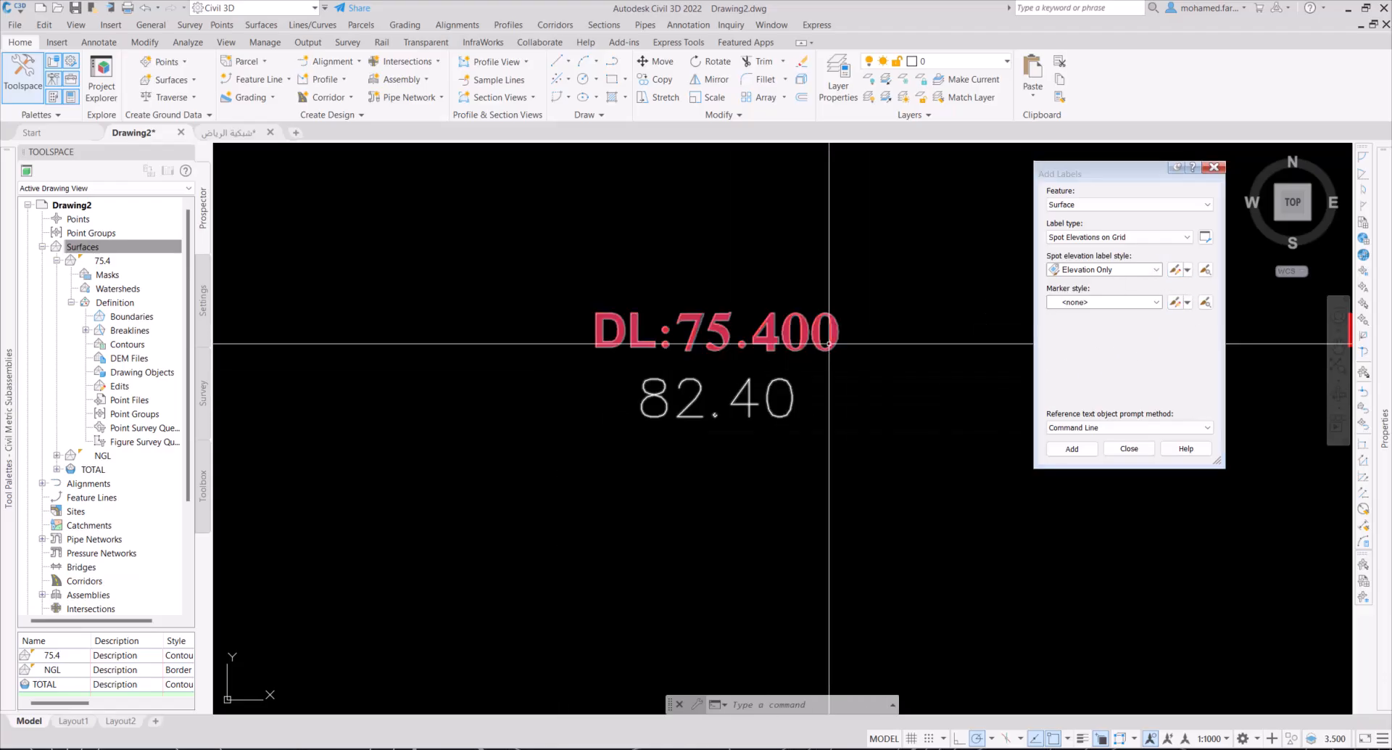
{"action": "scroll", "coordinate": [829, 343], "scroll_direction": "down", "scroll_amount": 5}
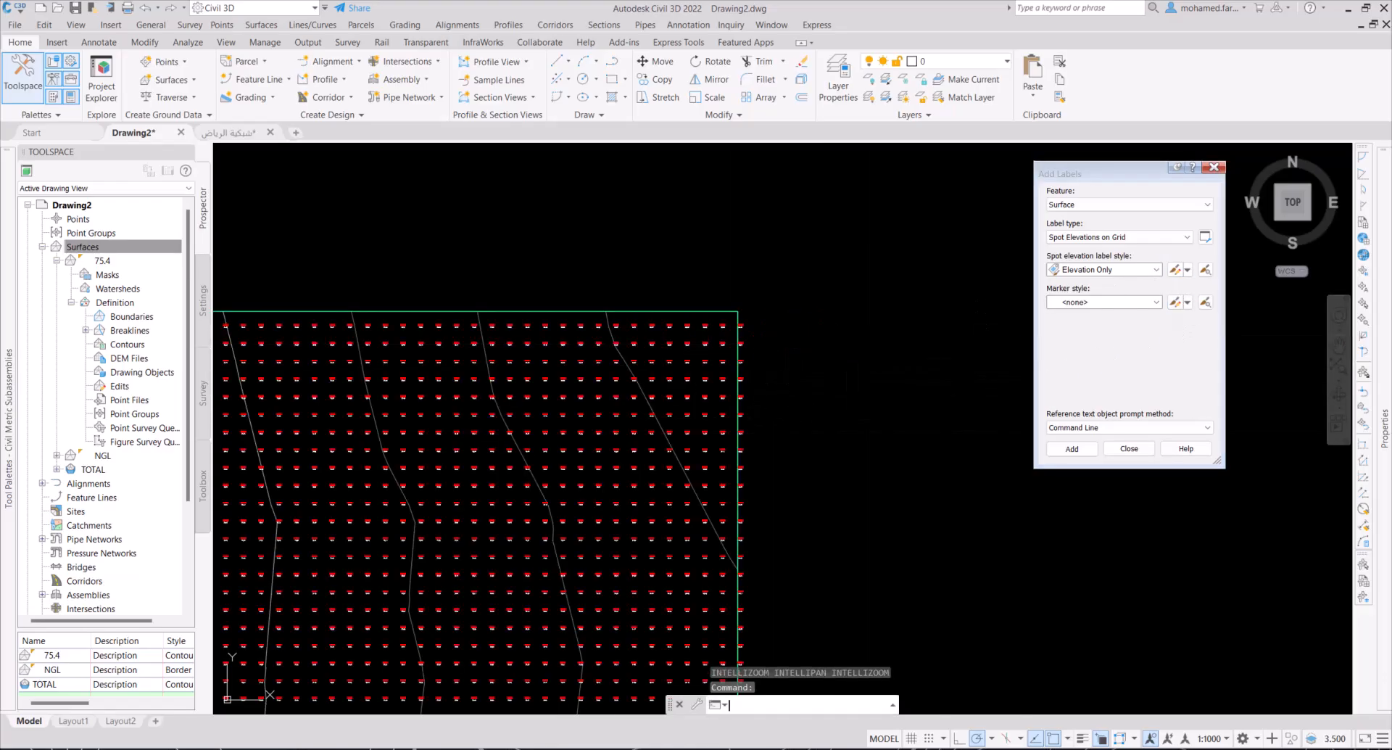
{"action": "key", "text": "ctrl+z"}
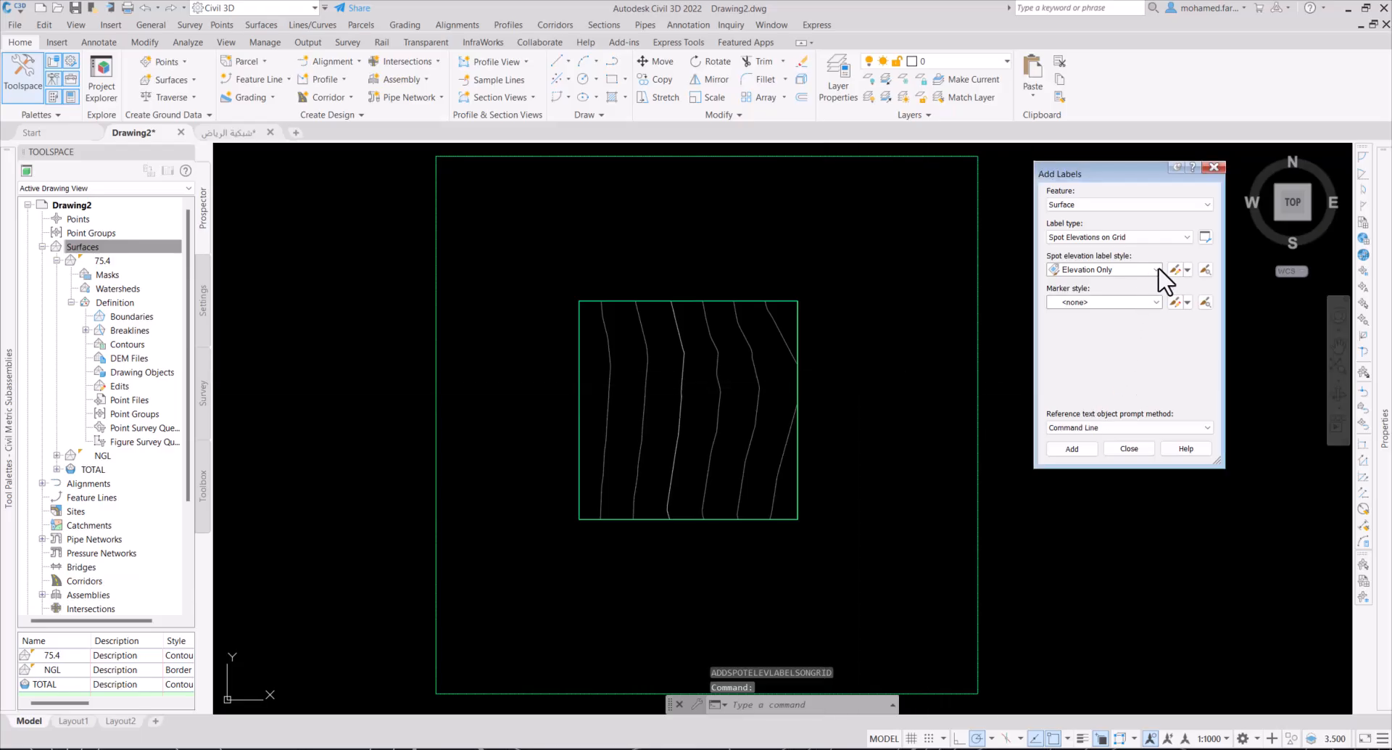
Step: Reopen the Elevation Only label style for editing and add a second reference text component of type Surface
{"action": "left_click", "coordinate": [1174, 270]}
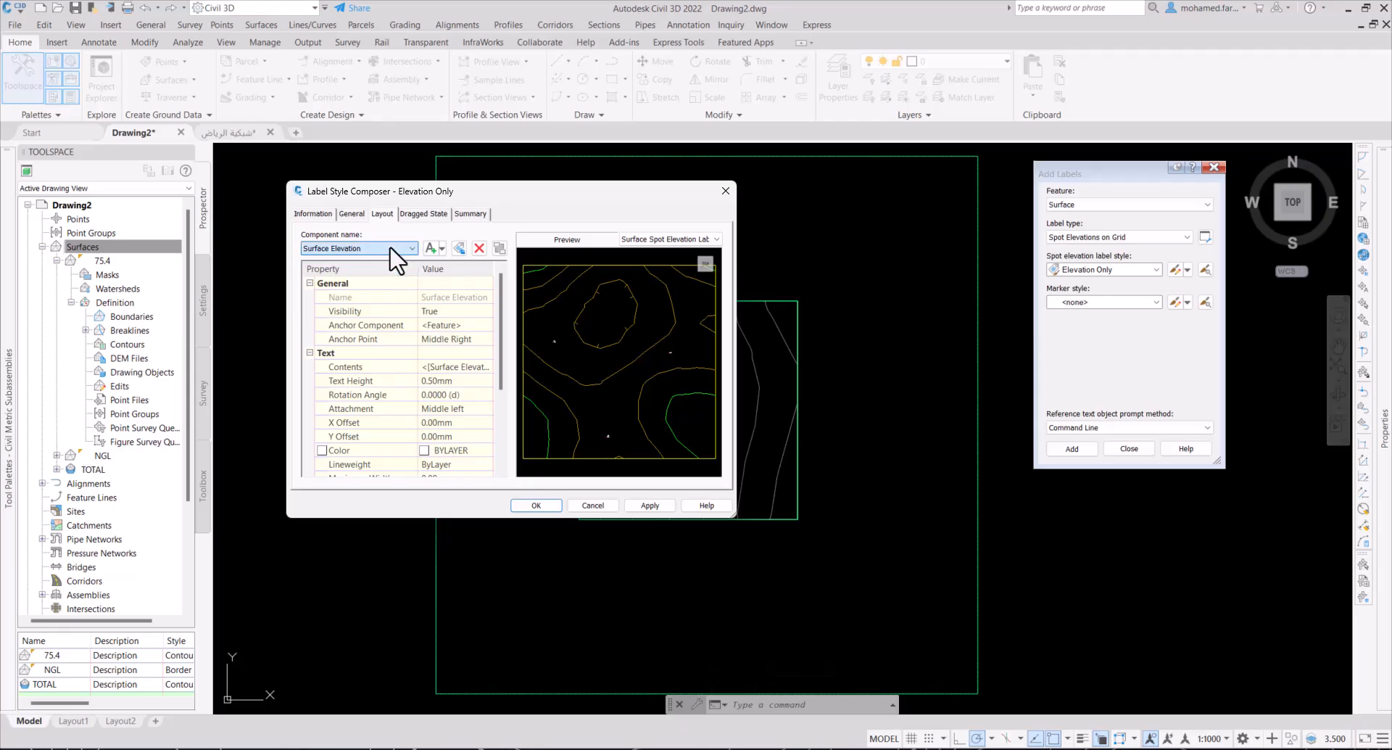
{"action": "left_click", "coordinate": [444, 247]}
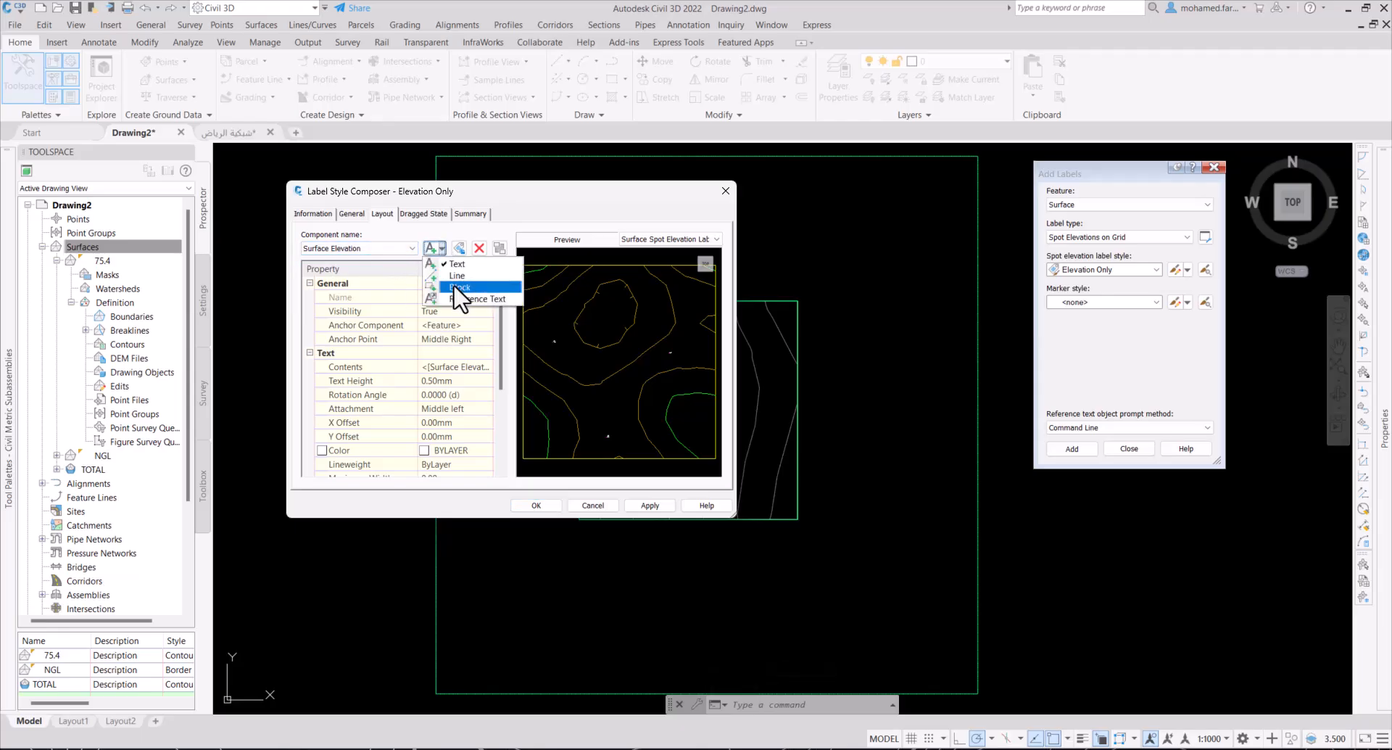
{"action": "left_click", "coordinate": [461, 303]}
{"action": "left_click", "coordinate": [484, 374]}
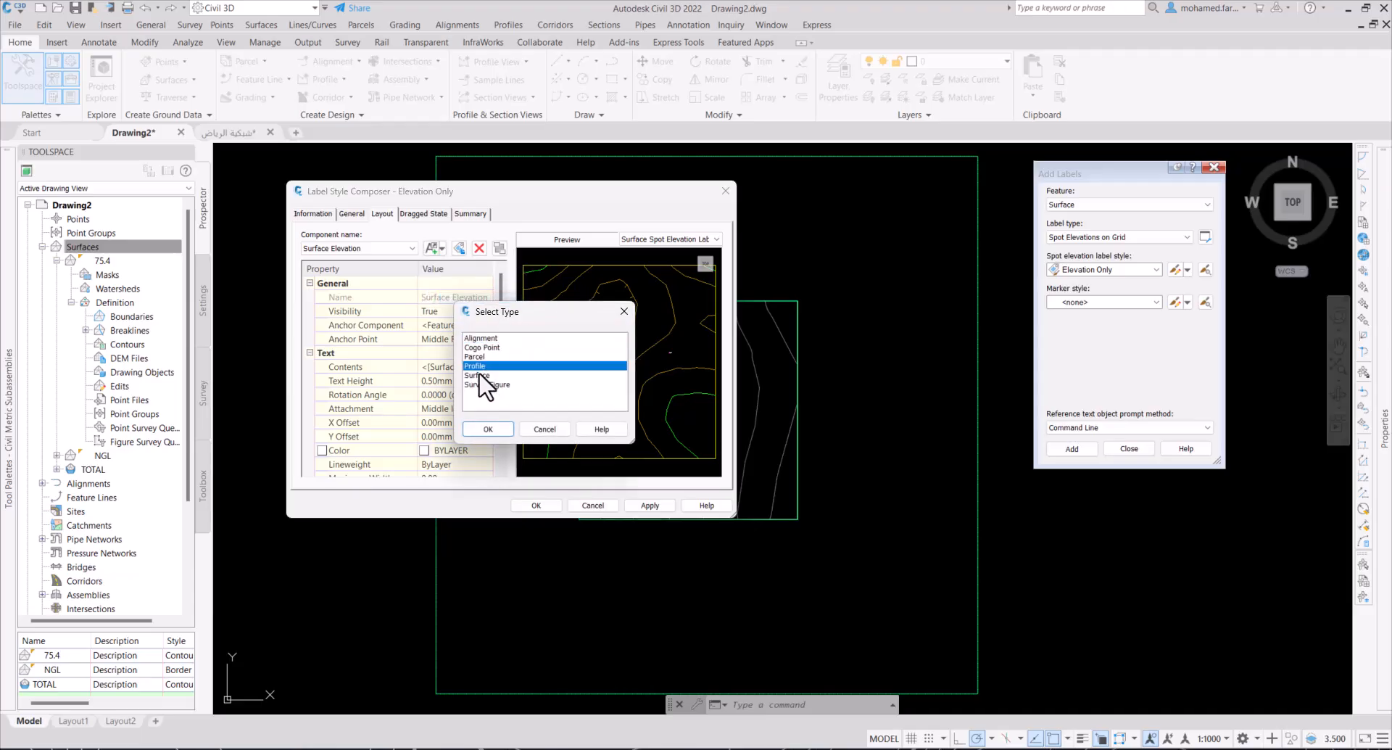
{"action": "left_click", "coordinate": [489, 426]}
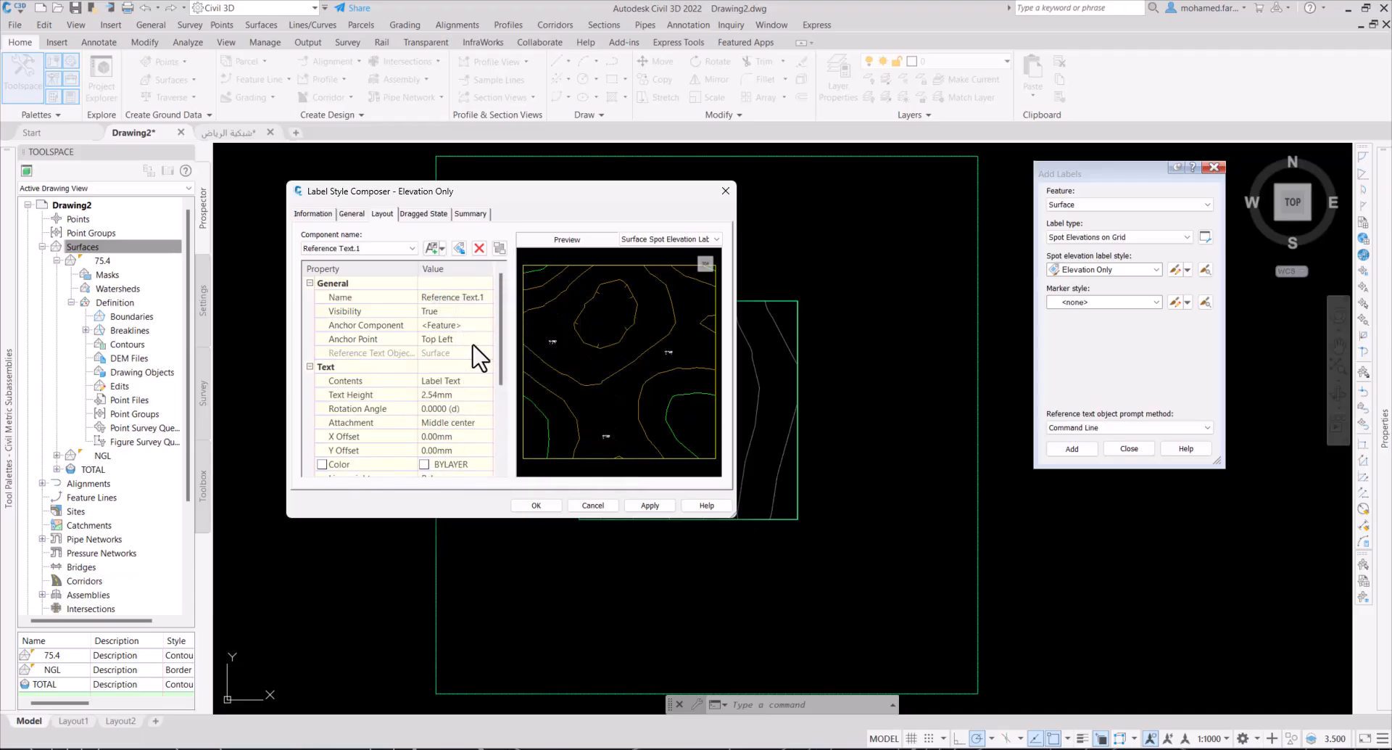
Step: Name the second reference text component DF and set its anchor point to Bottom Center
{"action": "left_click", "coordinate": [475, 297]}
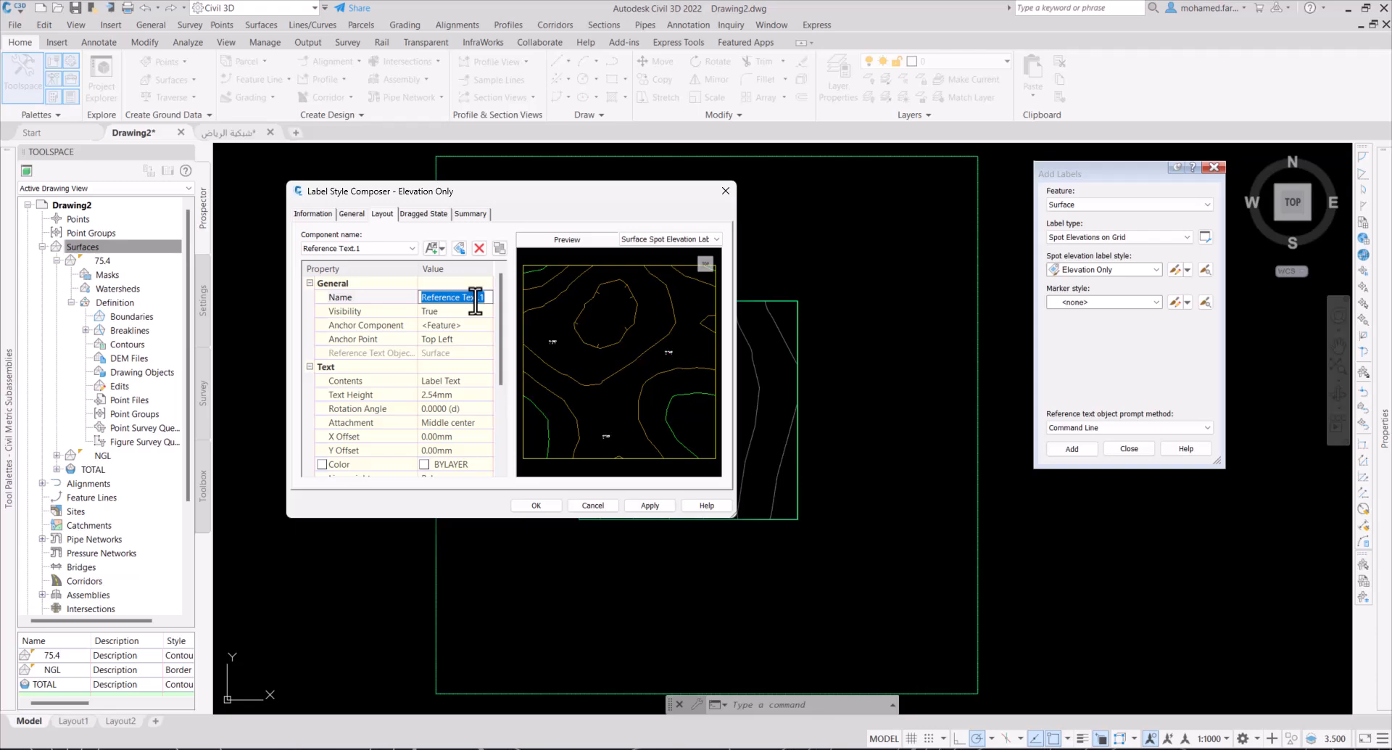
{"action": "type", "text": "T"}
{"action": "left_click", "coordinate": [434, 328]}
{"action": "left_click", "coordinate": [434, 327]}
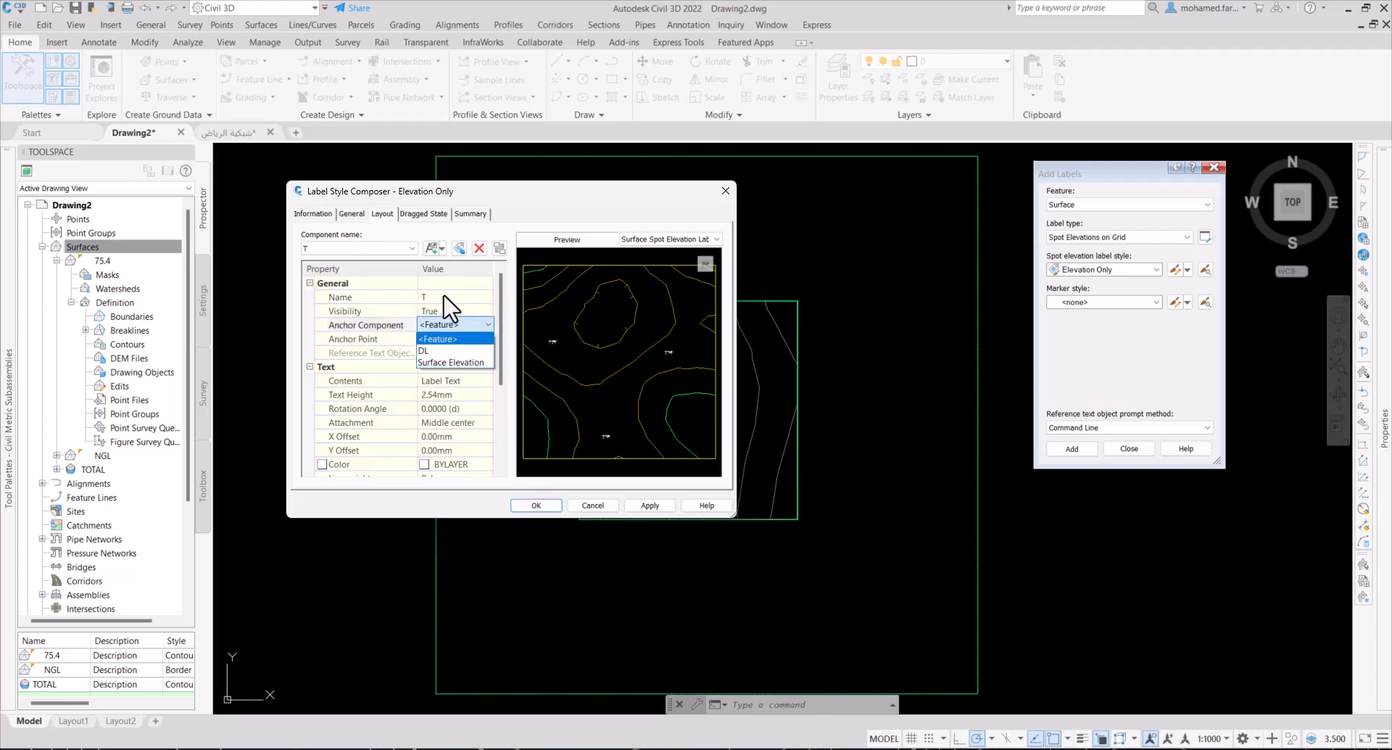
{"action": "left_click", "coordinate": [448, 299]}
{"action": "left_click", "coordinate": [443, 297]}
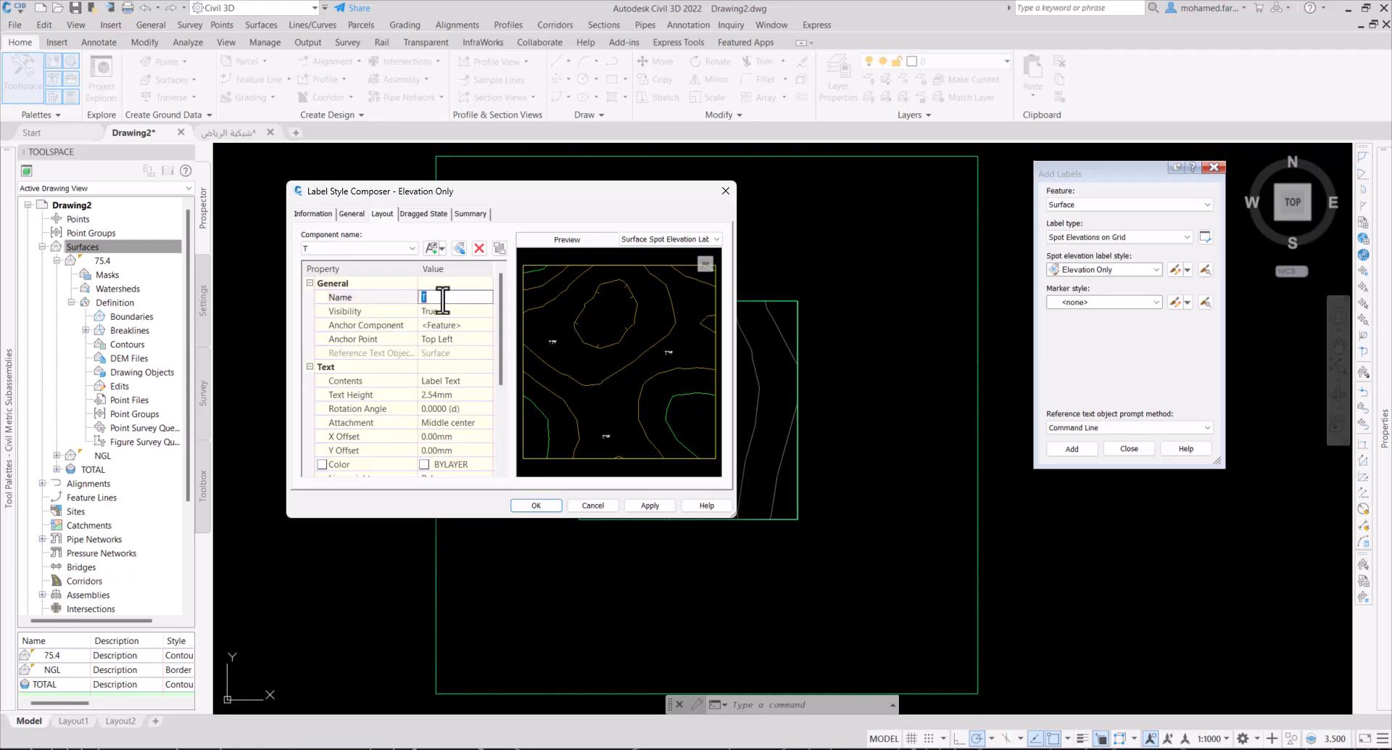
{"action": "type", "text": "DF"}
{"action": "left_click", "coordinate": [452, 344]}
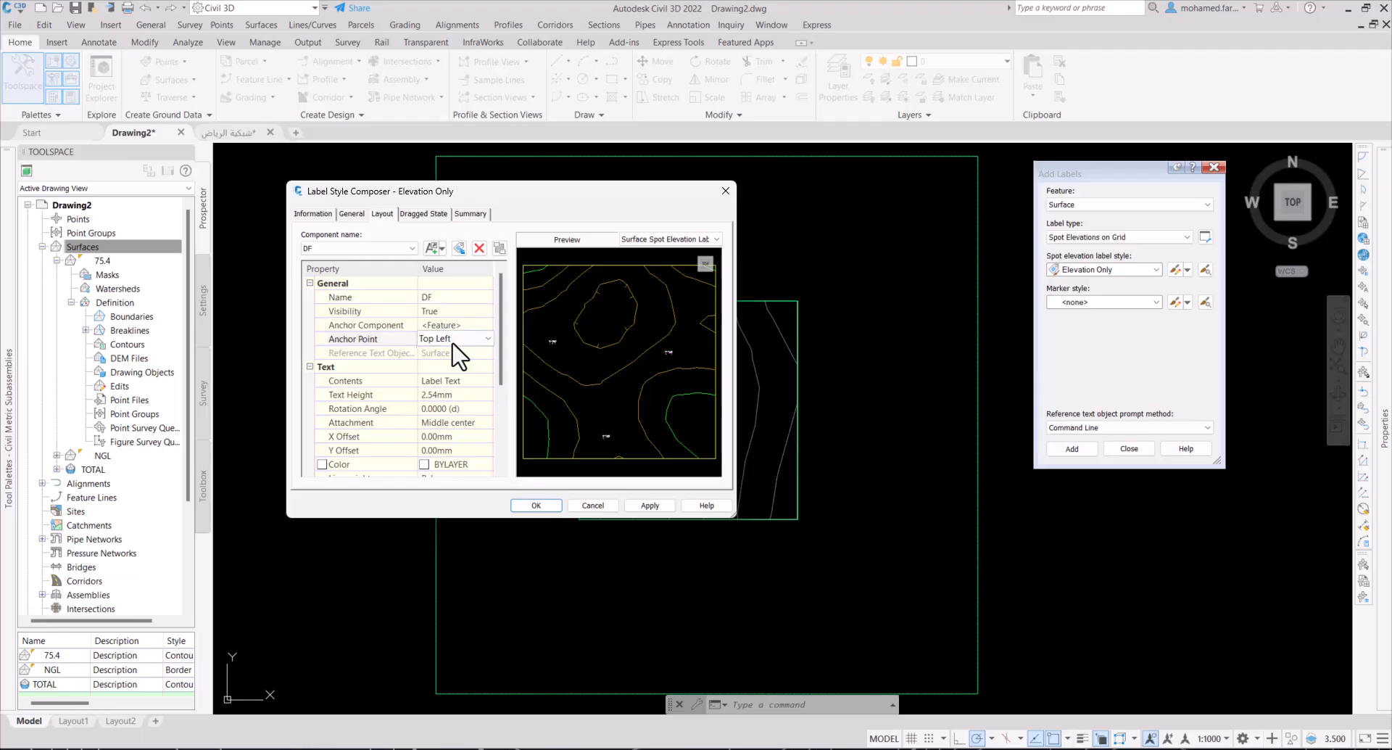
{"action": "left_click", "coordinate": [452, 344]}
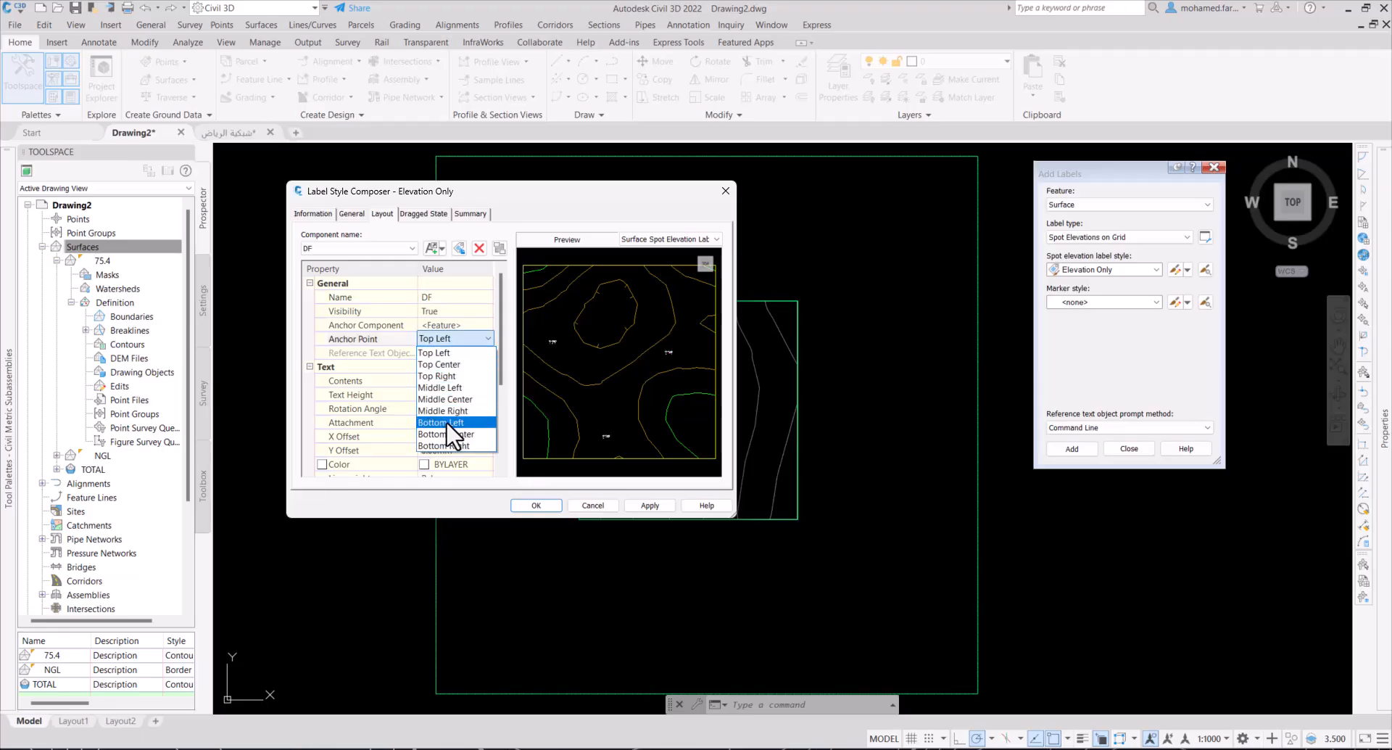
{"action": "left_click", "coordinate": [448, 433]}
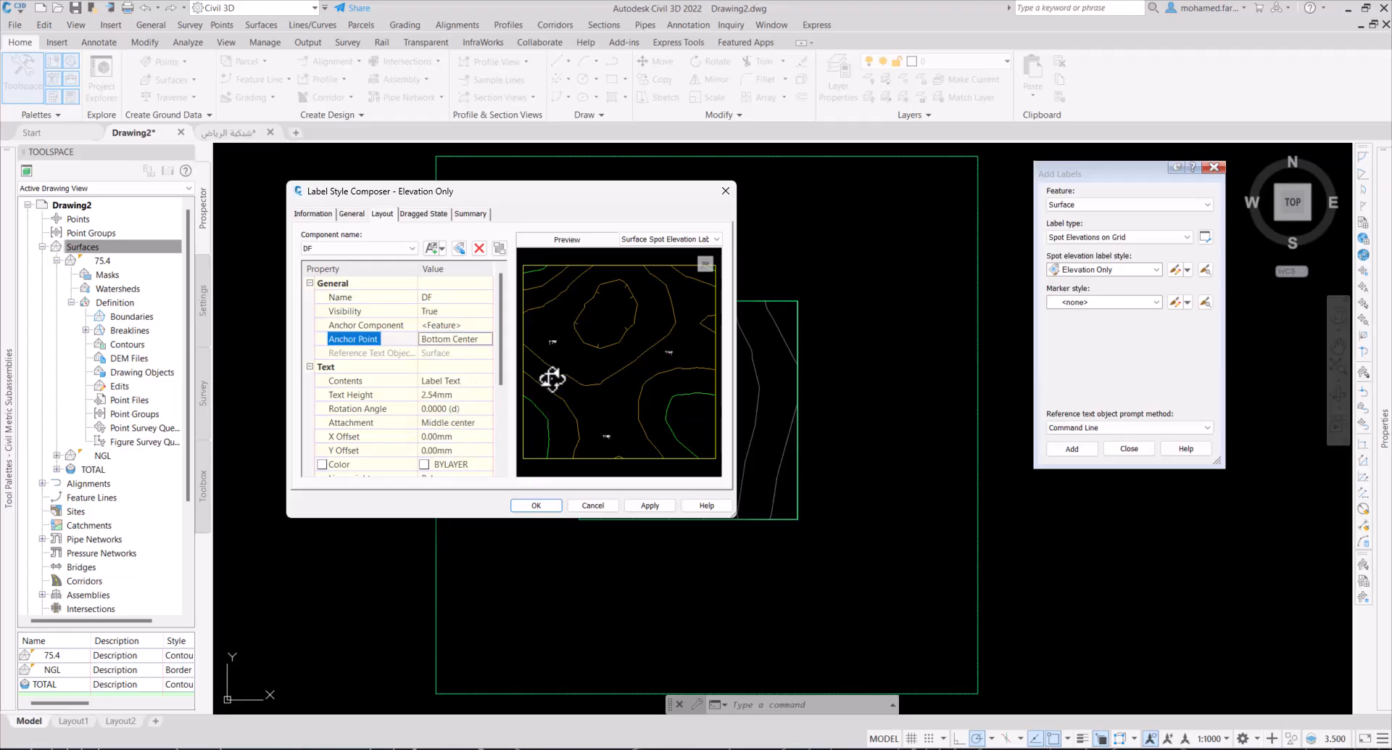
Step: Check the DF component in the label preview, set its text height to 0.50 mm, and apply the change
{"action": "scroll", "coordinate": [672, 355], "scroll_direction": "up", "scroll_amount": 3}
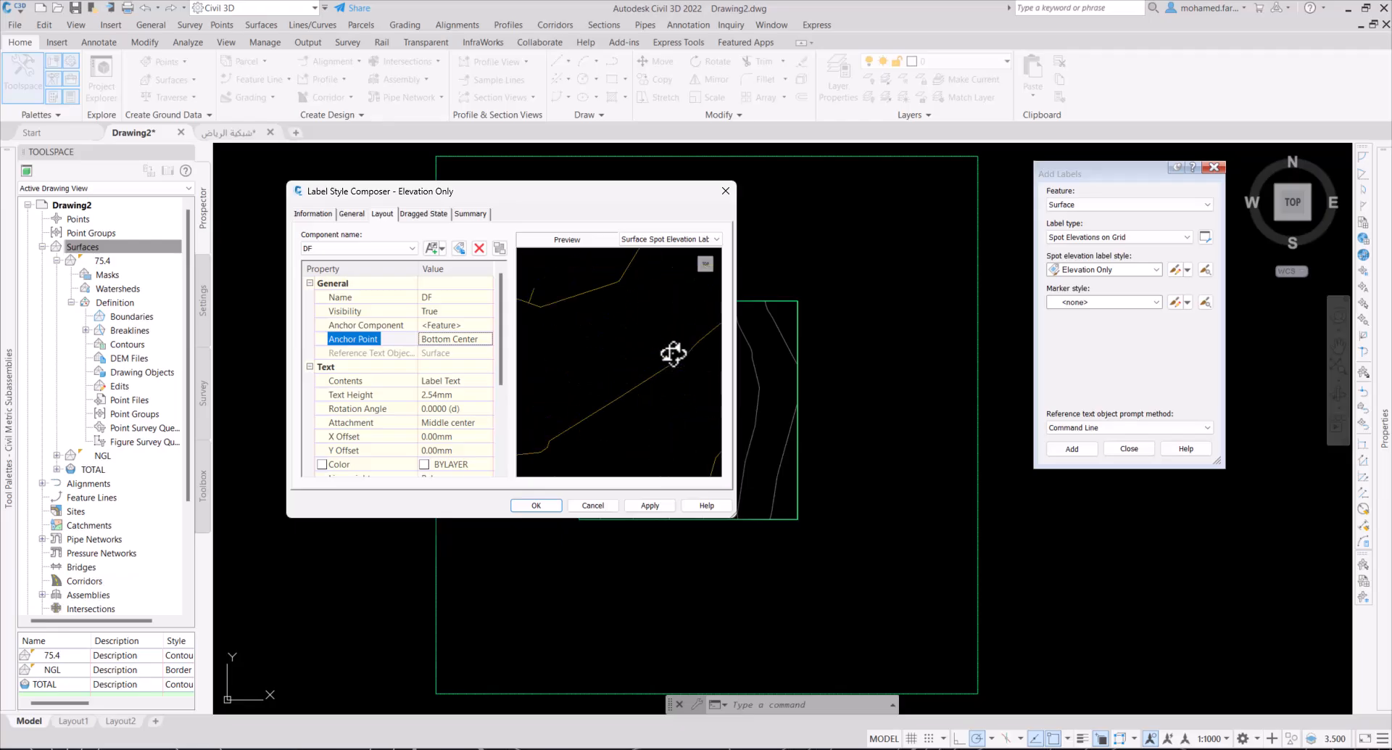
{"action": "scroll", "coordinate": [578, 359], "scroll_direction": "up", "scroll_amount": 4}
{"action": "scroll", "coordinate": [575, 352], "scroll_direction": "up", "scroll_amount": 2}
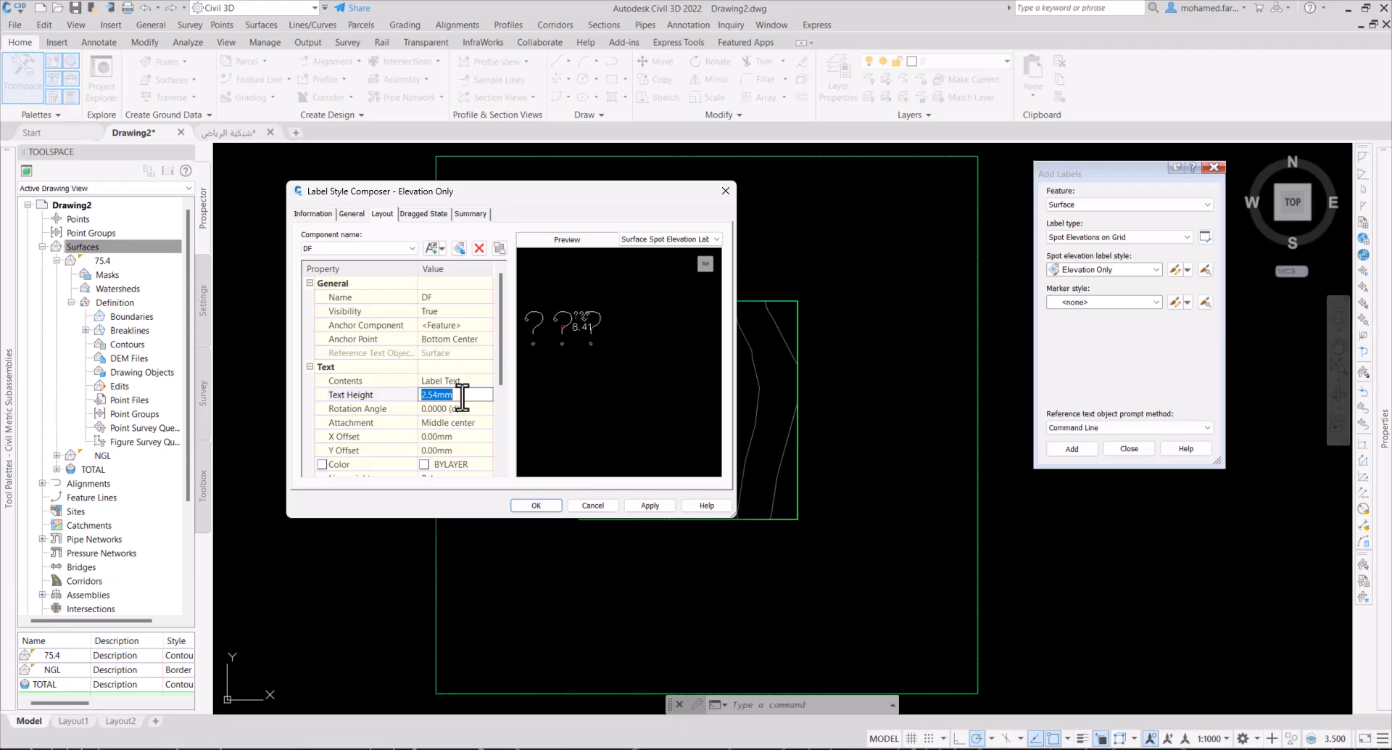
{"action": "type", "text": "5"}
{"action": "left_click", "coordinate": [650, 504]}
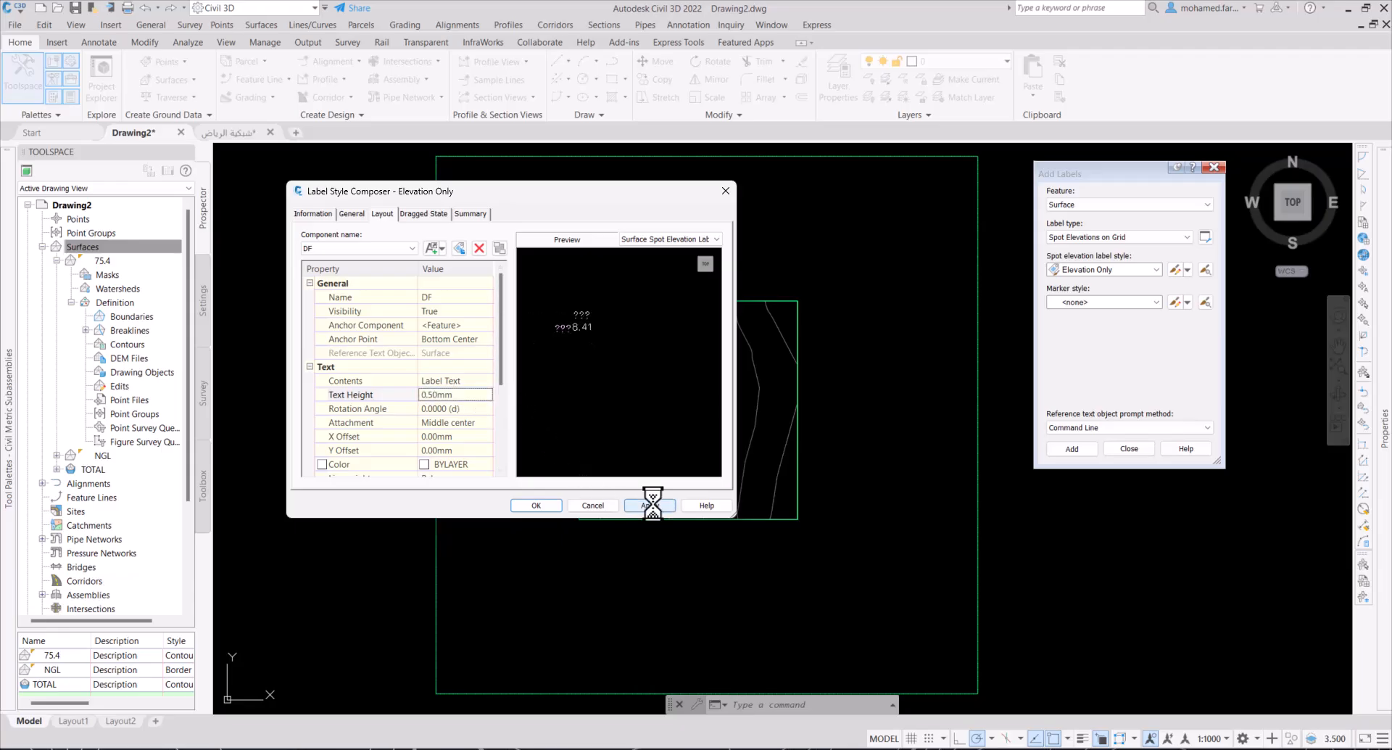
Step: Set the DF component's attachment to Top center and its anchor point to Top Center
{"action": "left_click", "coordinate": [450, 422]}
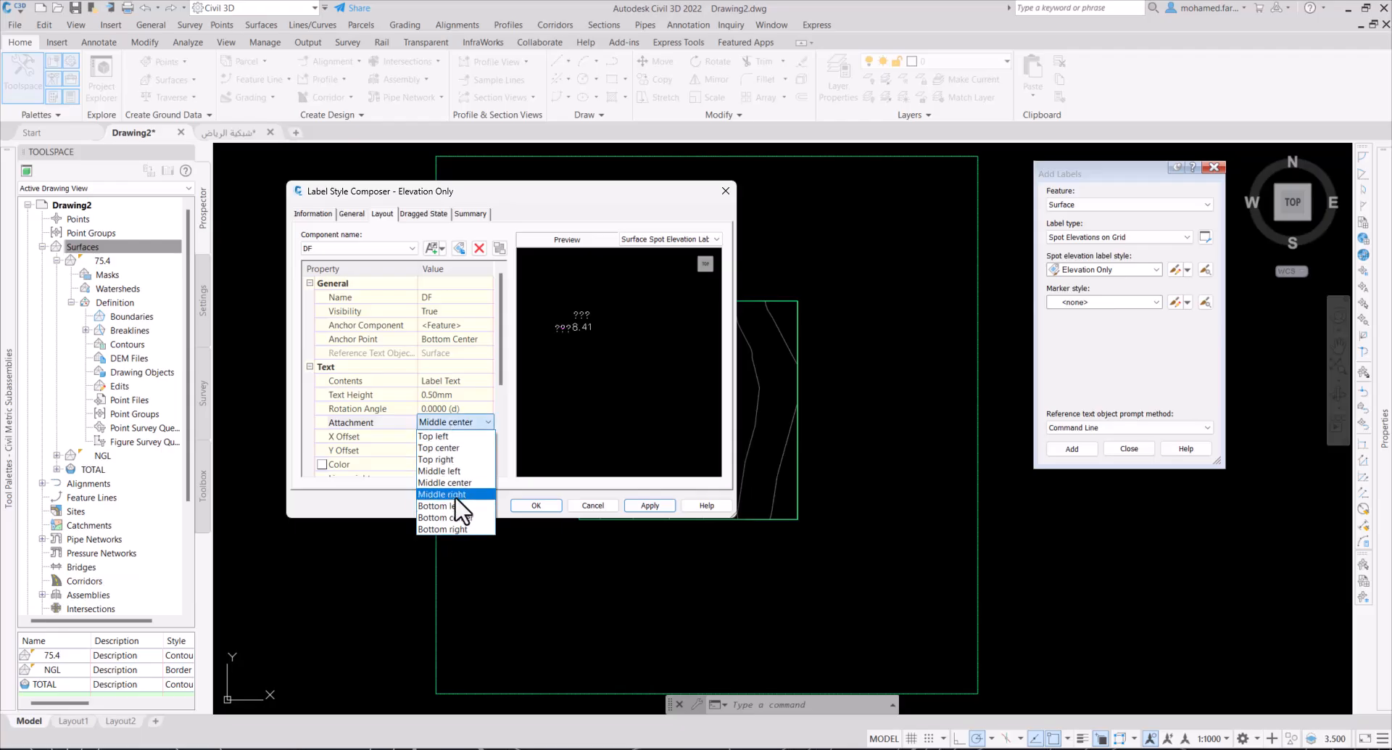
{"action": "left_click", "coordinate": [442, 518]}
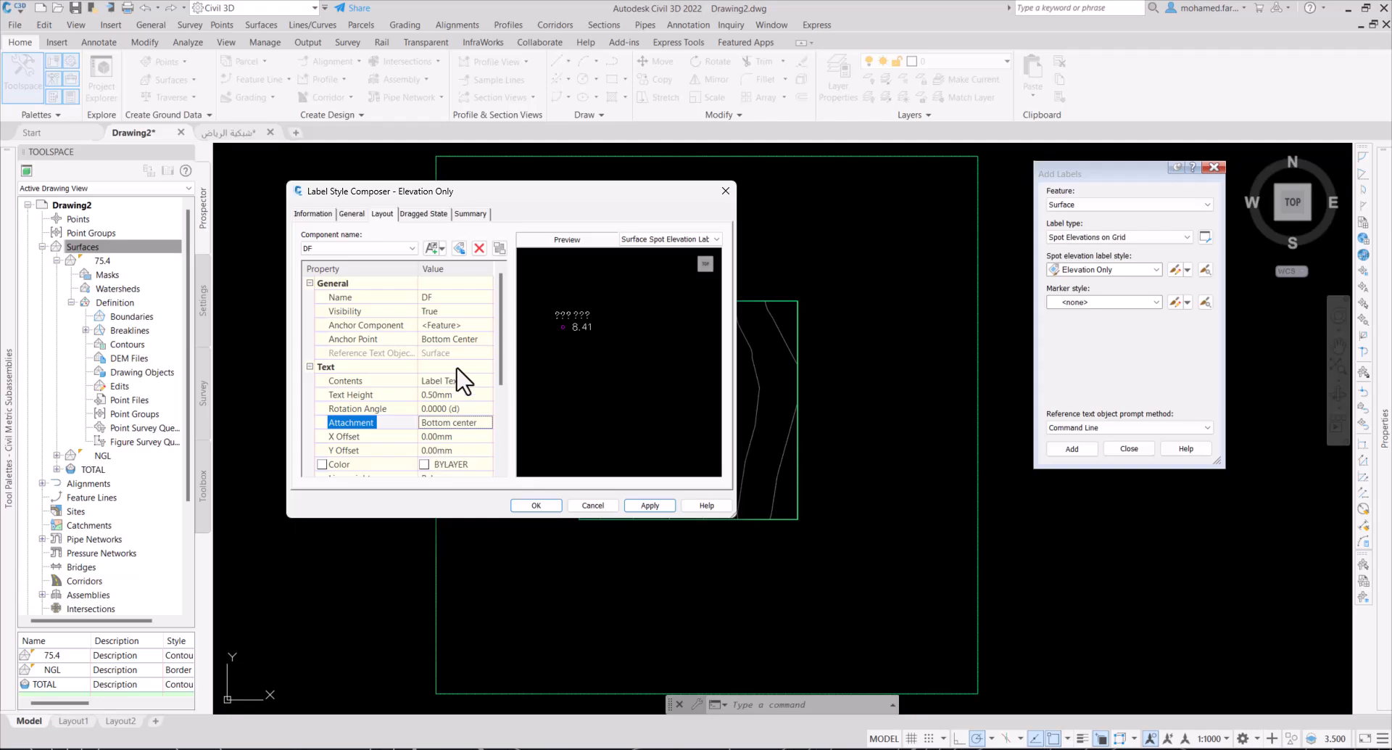
{"action": "left_click", "coordinate": [457, 422]}
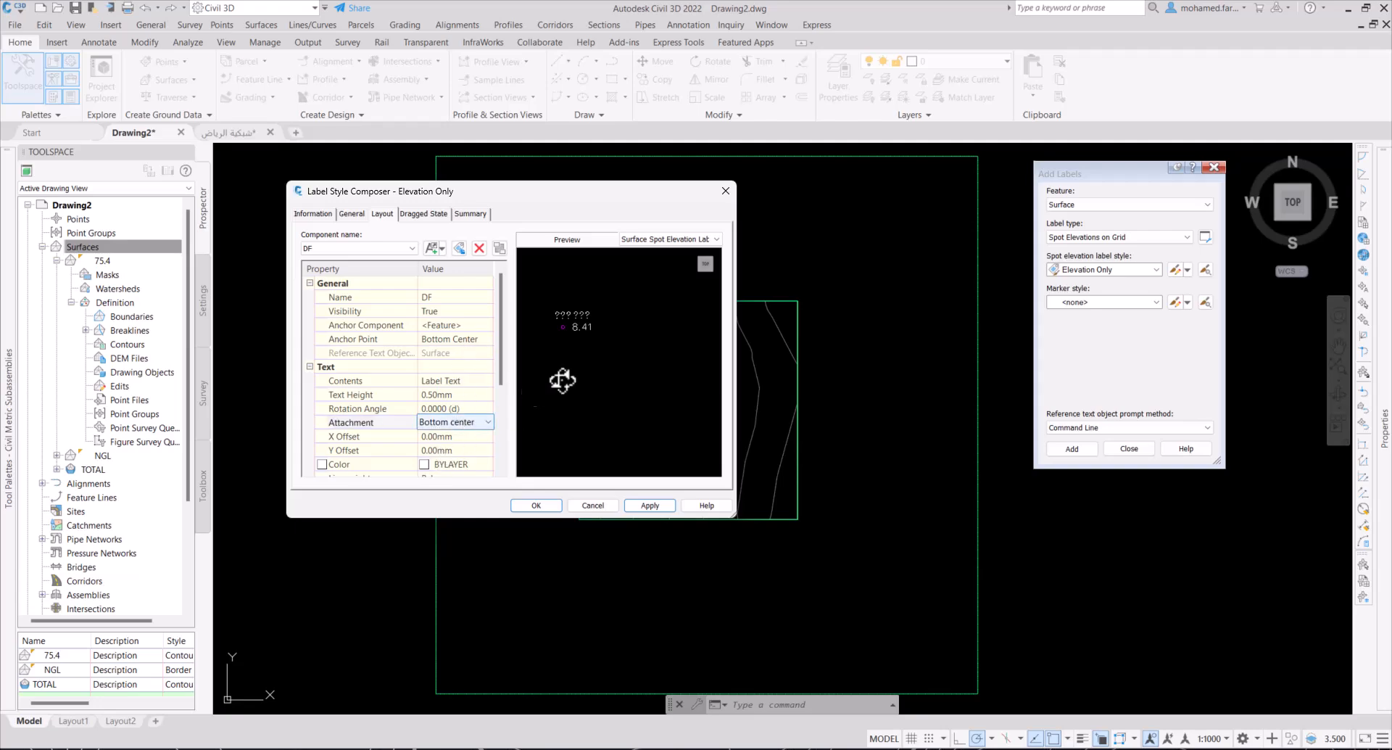
{"action": "left_click", "coordinate": [449, 424]}
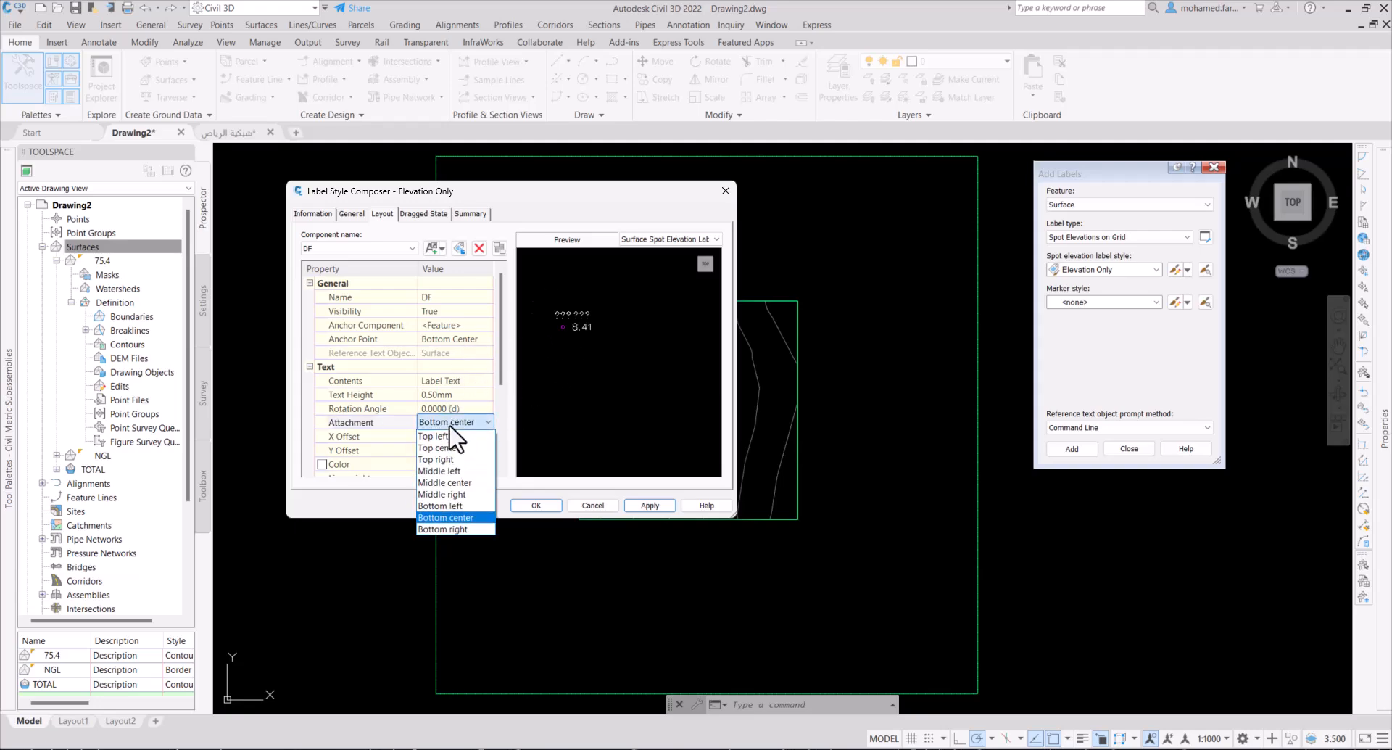
{"action": "left_click", "coordinate": [449, 447]}
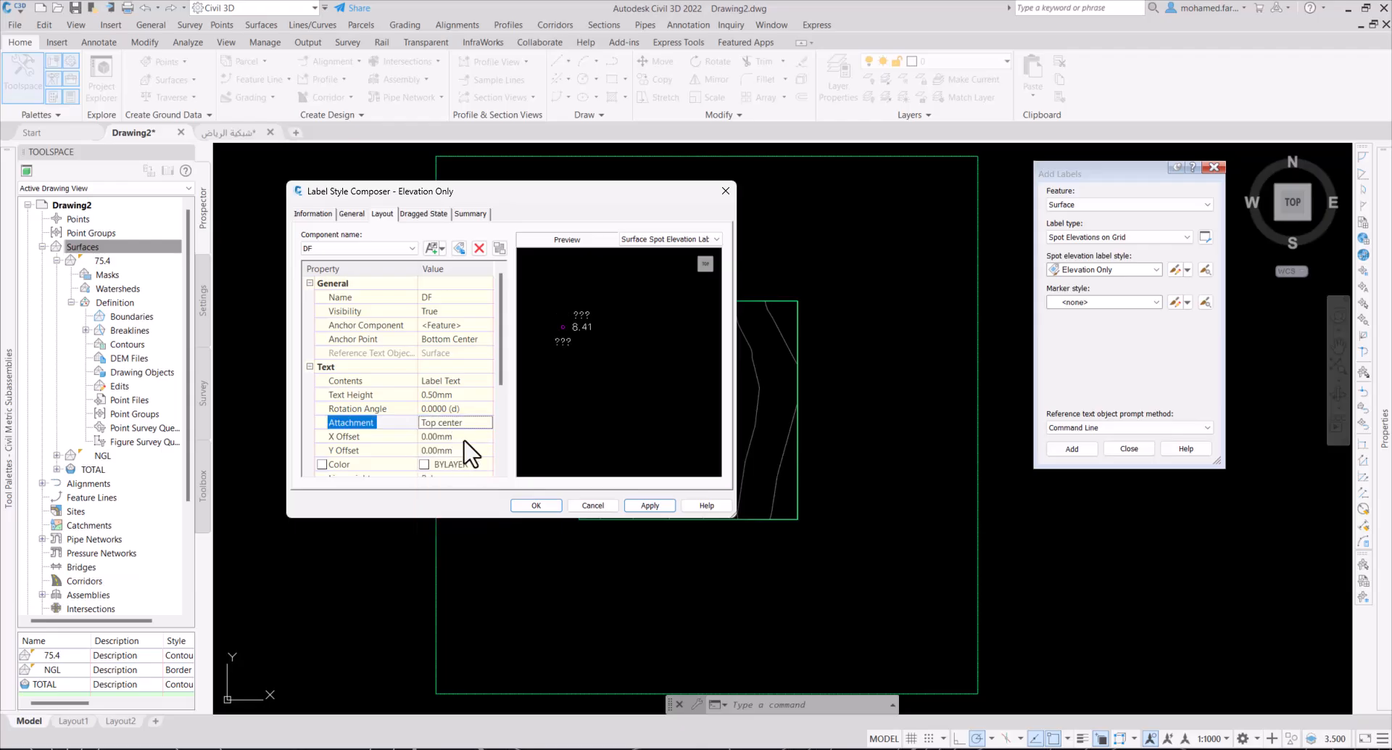
{"action": "left_click", "coordinate": [475, 339]}
{"action": "left_click", "coordinate": [474, 338]}
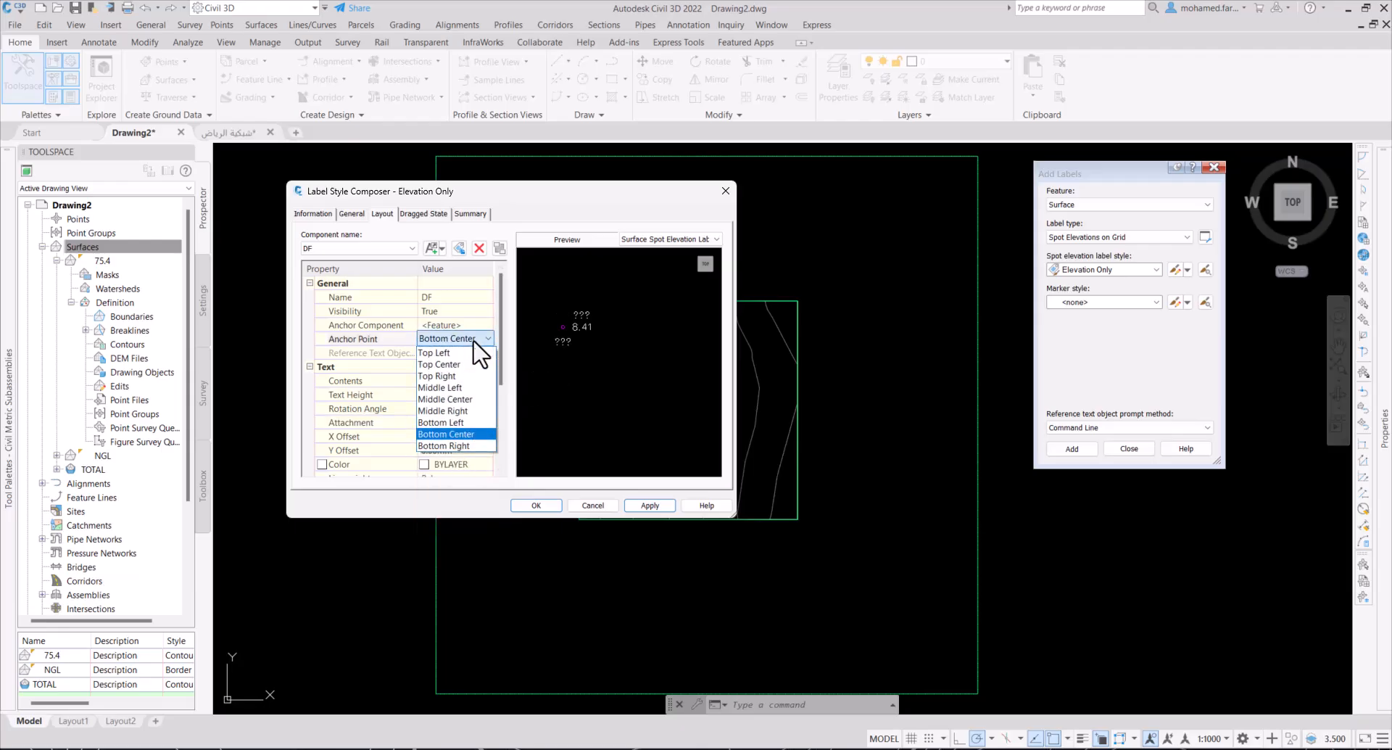
{"action": "left_click", "coordinate": [466, 363]}
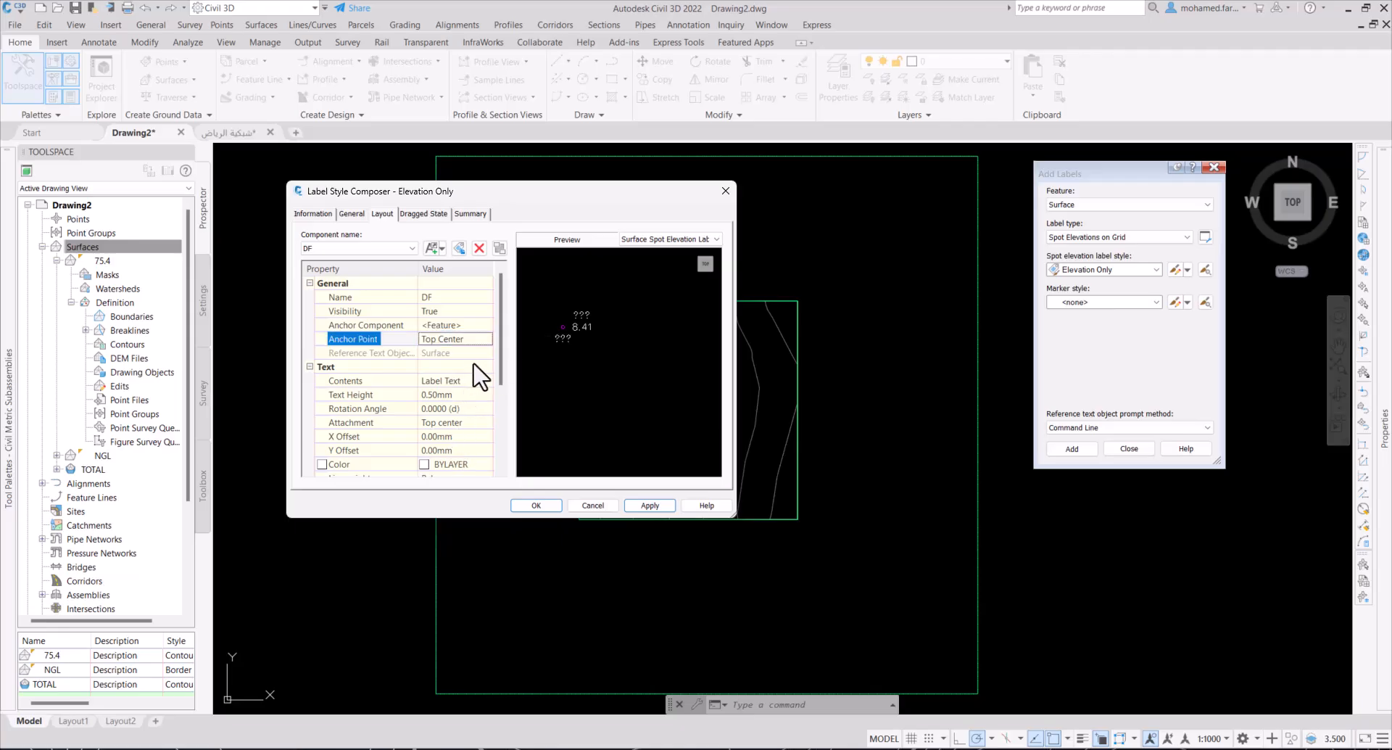
Step: Check the DF text's position in the preview, set its X offset to 1 mm and apply the change
{"action": "middle_click_drag", "start_coordinate": [572, 330], "coordinate": [612, 394]}
{"action": "scroll", "coordinate": [664, 339], "scroll_direction": "up", "scroll_amount": 2}
{"action": "scroll", "coordinate": [615, 386], "scroll_direction": "up", "scroll_amount": 2}
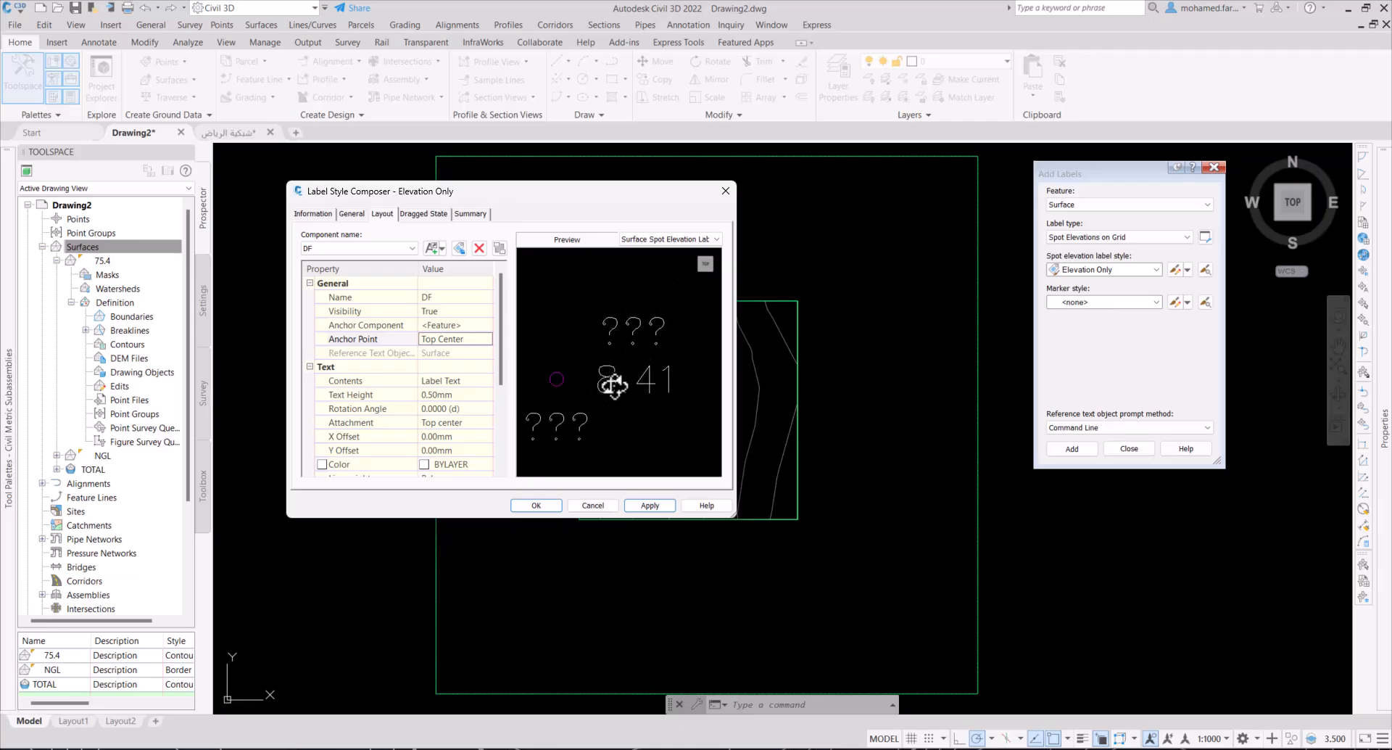
{"action": "left_click", "coordinate": [445, 436]}
{"action": "type", "text": "1"}
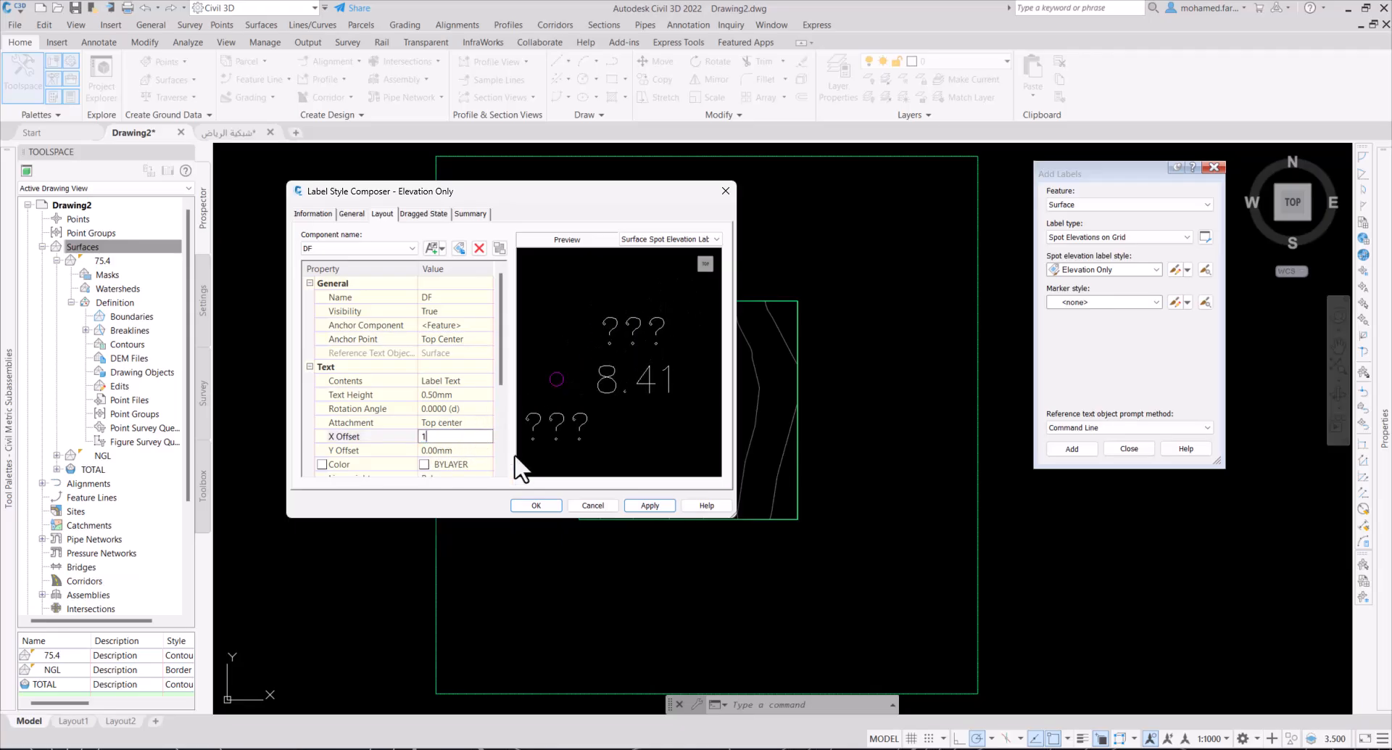
{"action": "left_click", "coordinate": [628, 501]}
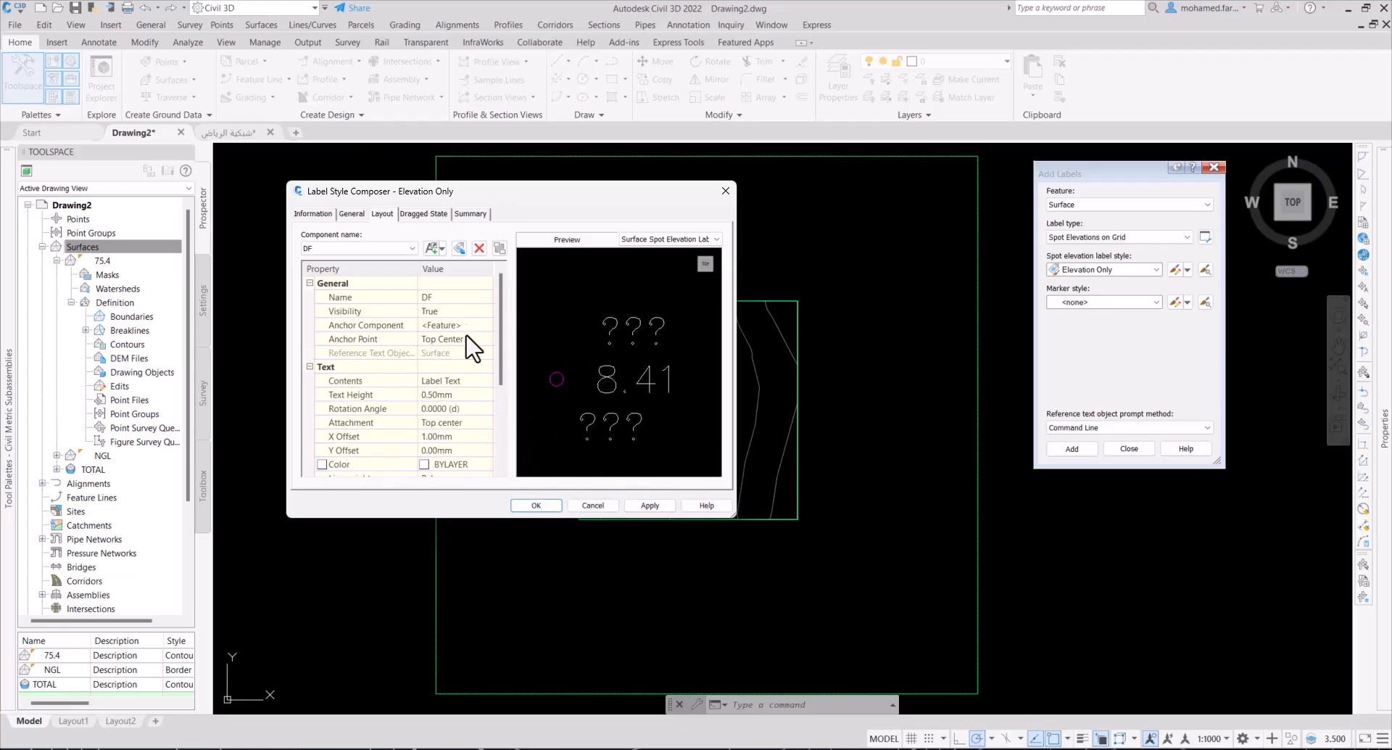
Step: Replace the DF component's default contents with "DFF:" followed by the Surface Elevation property at 0.001 precision
{"action": "left_click", "coordinate": [468, 380]}
{"action": "left_click", "coordinate": [485, 379]}
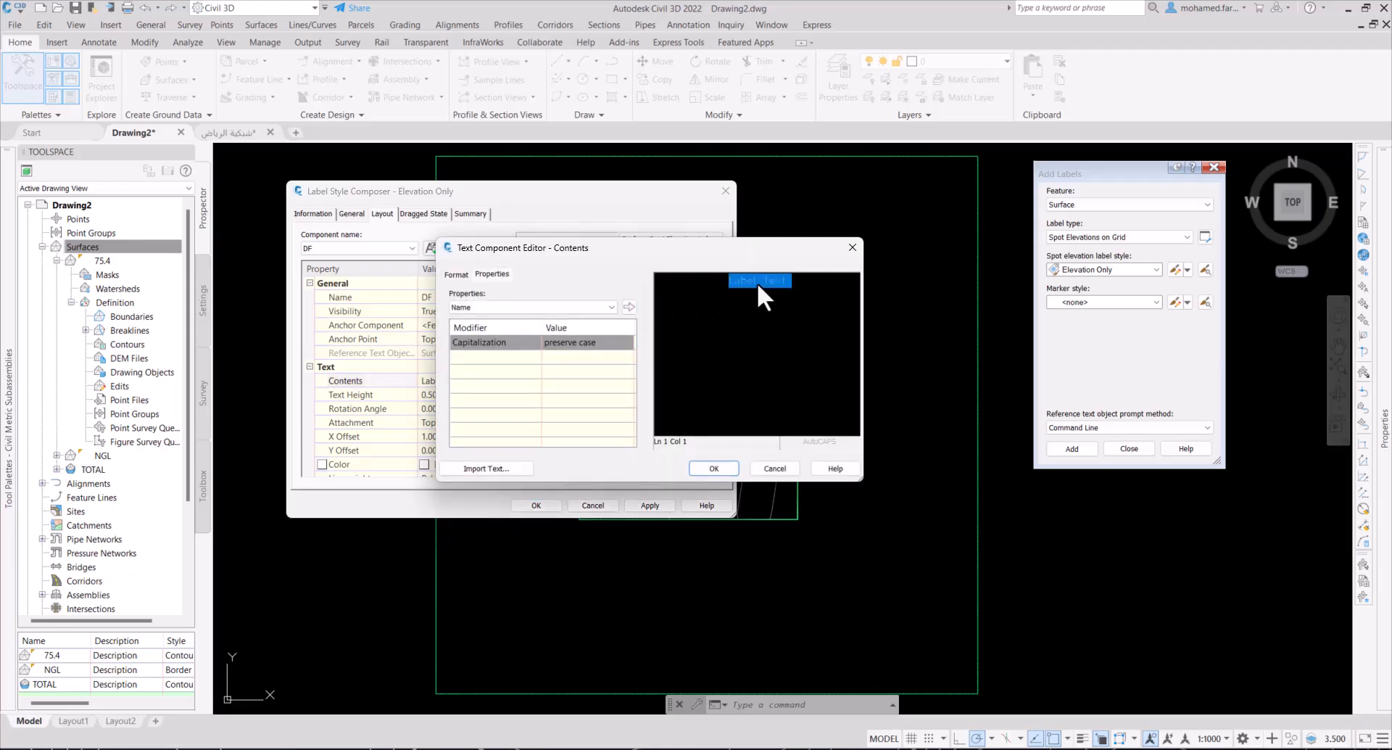
{"action": "type", "text": "DFF:"}
{"action": "left_click", "coordinate": [605, 307]}
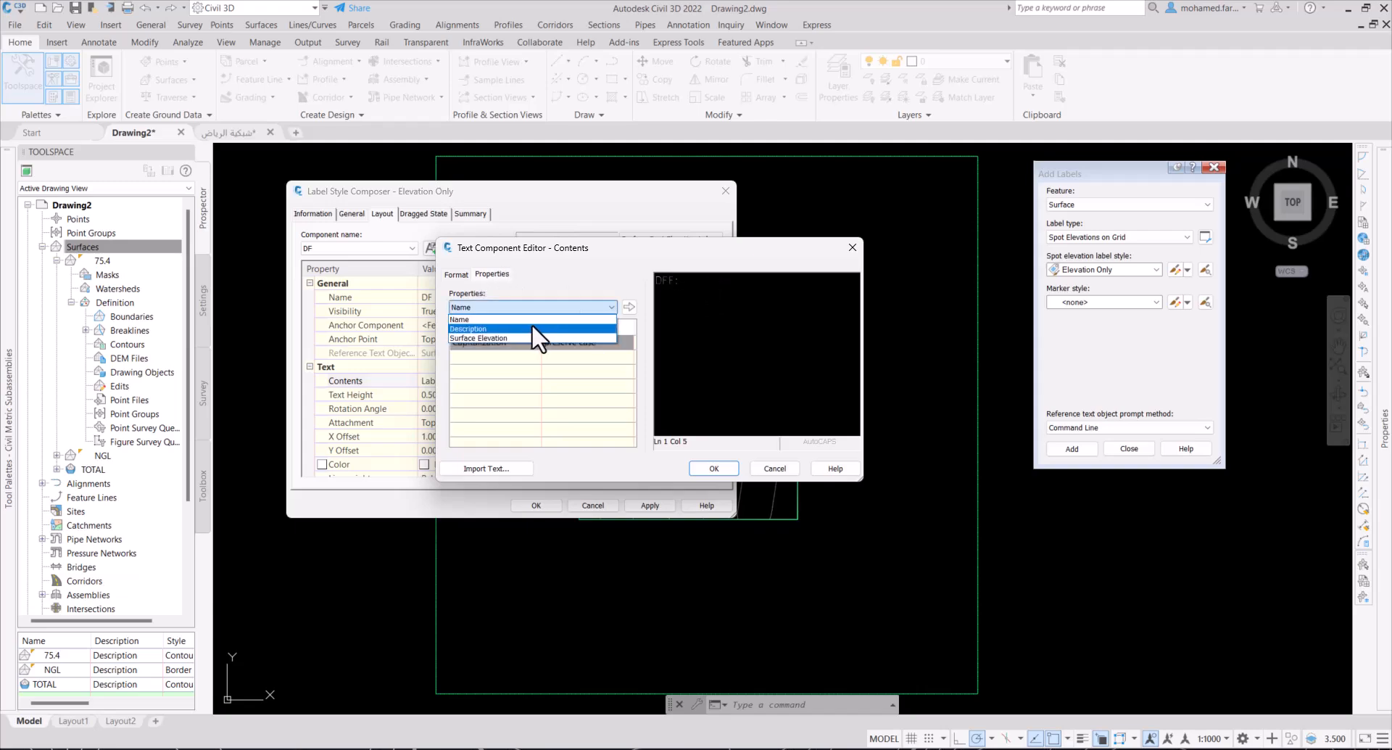
{"action": "left_click", "coordinate": [516, 334]}
{"action": "left_click", "coordinate": [628, 307]}
Step: Format the whole DFF text in Tw Cen MT with Cyan color, and accept the contents and the label style
{"action": "left_click_drag", "start_coordinate": [768, 297], "coordinate": [606, 275]}
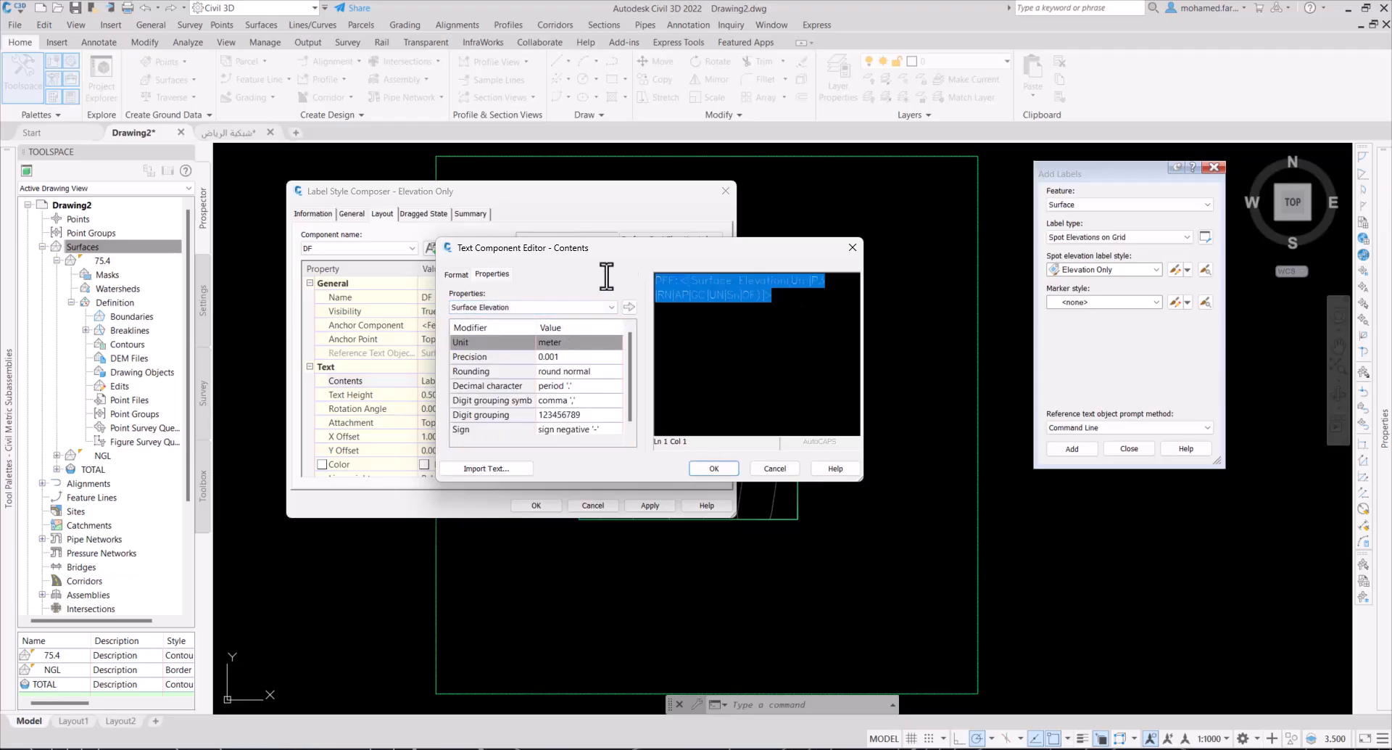
{"action": "left_click", "coordinate": [455, 274]}
{"action": "left_click", "coordinate": [482, 363]}
{"action": "scroll", "coordinate": [493, 428], "scroll_direction": "down", "scroll_amount": 10}
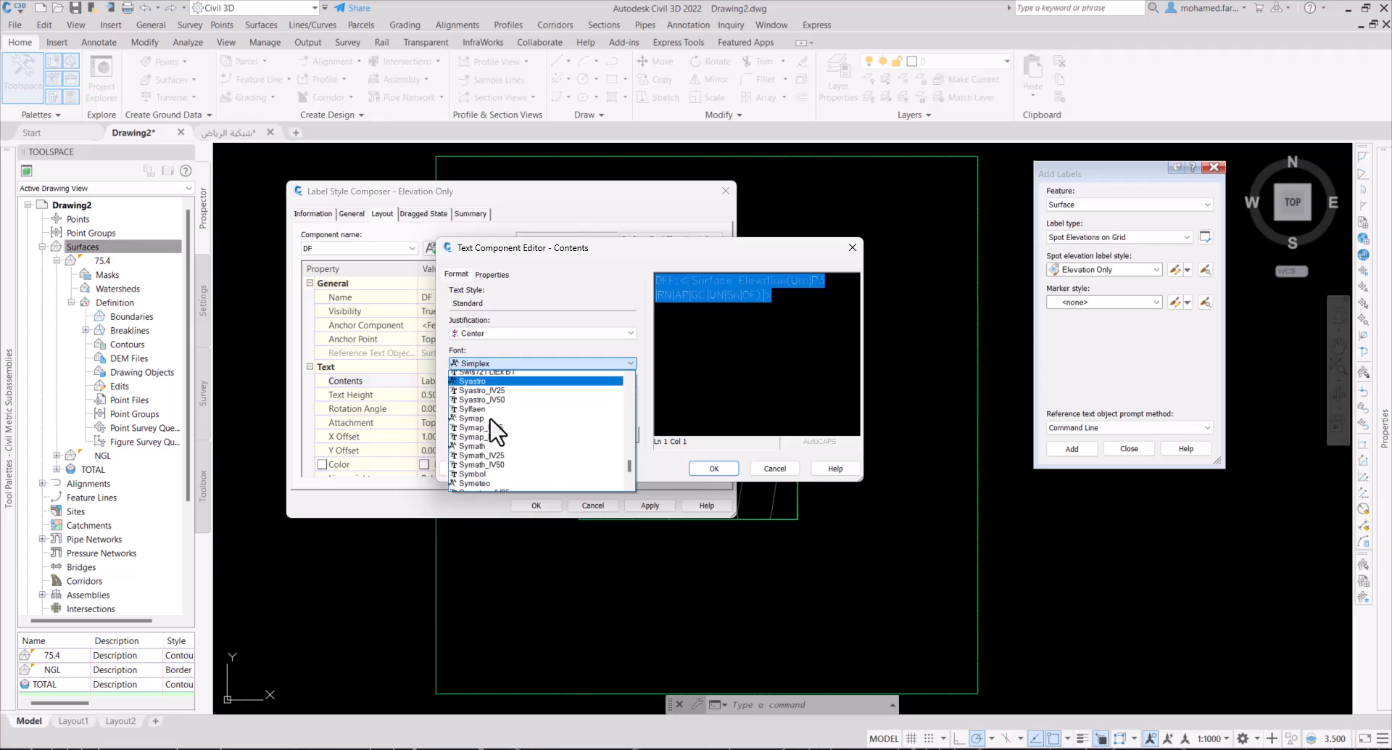
{"action": "left_click", "coordinate": [481, 473]}
{"action": "scroll", "coordinate": [491, 369], "scroll_direction": "down", "scroll_amount": 8}
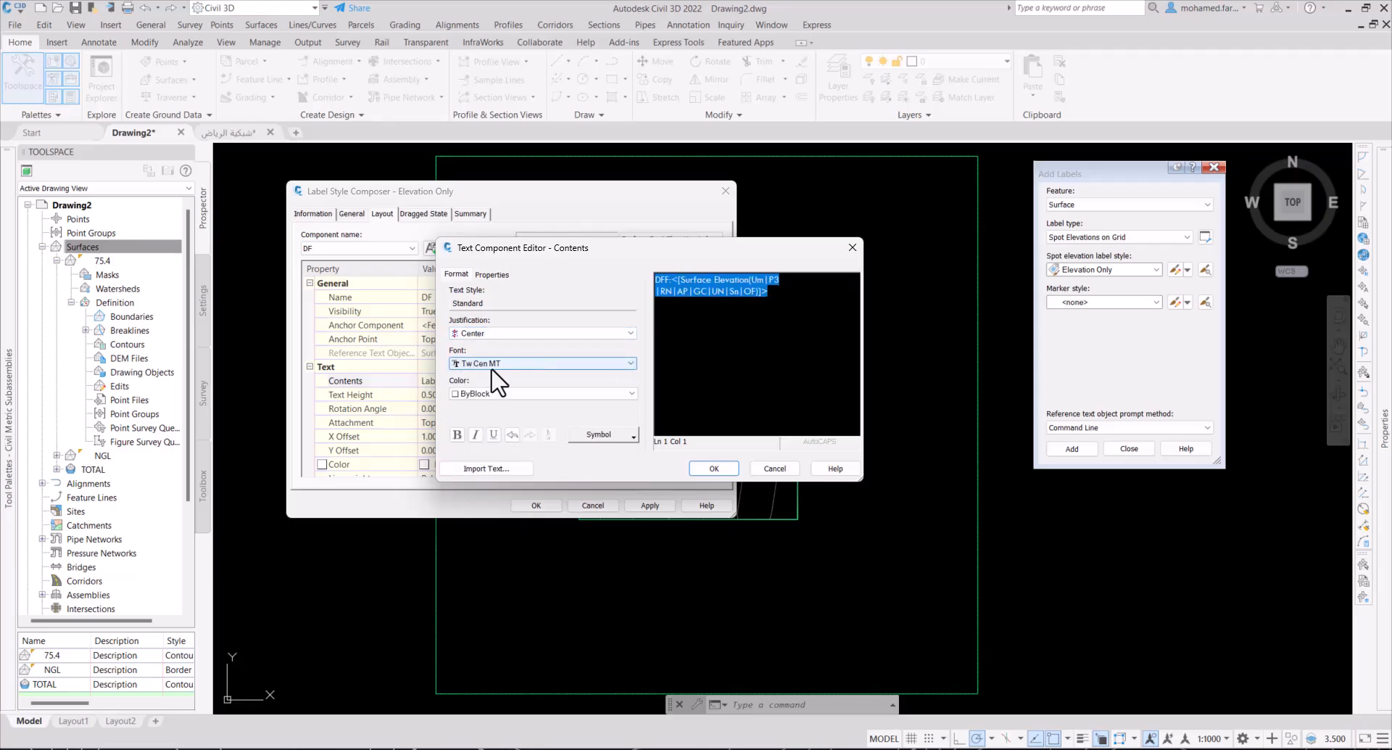
{"action": "left_click", "coordinate": [478, 393]}
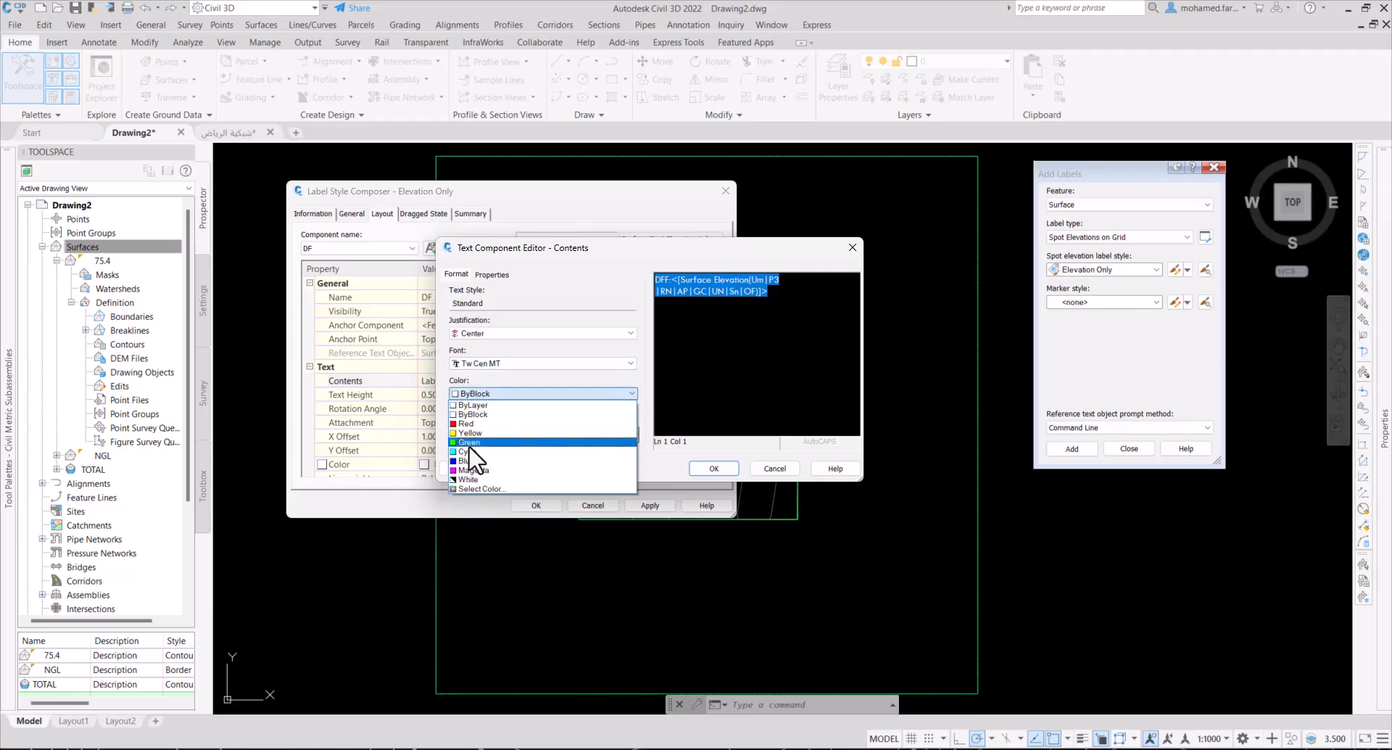
{"action": "left_click", "coordinate": [467, 451]}
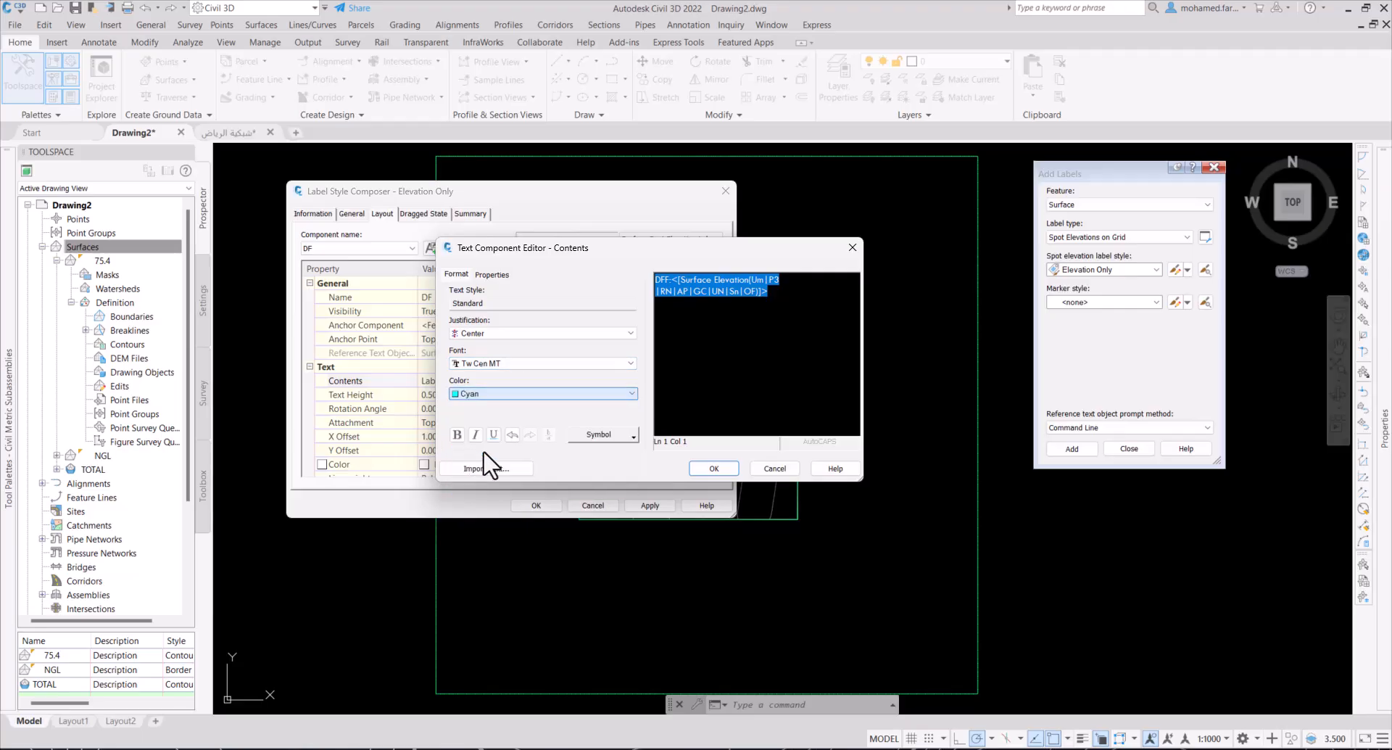
{"action": "left_click", "coordinate": [718, 468]}
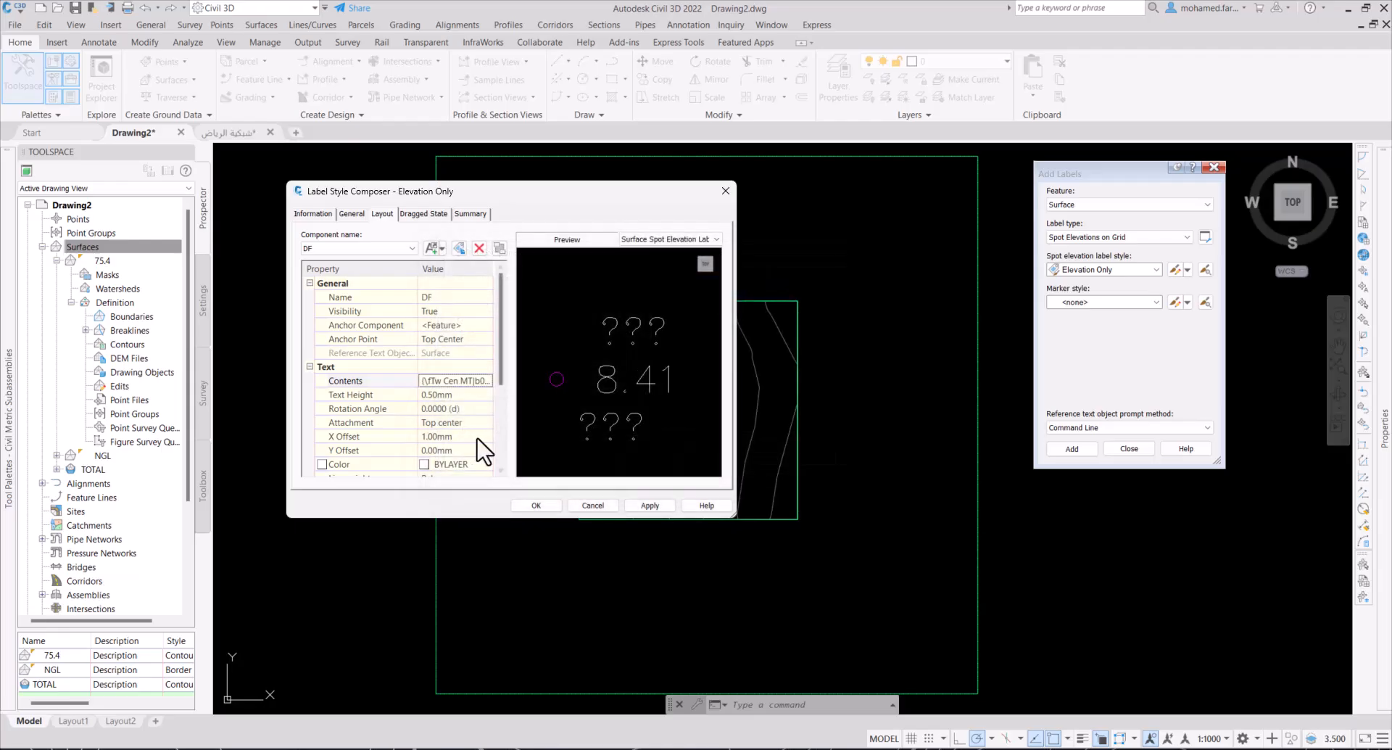
{"action": "left_click", "coordinate": [524, 500]}
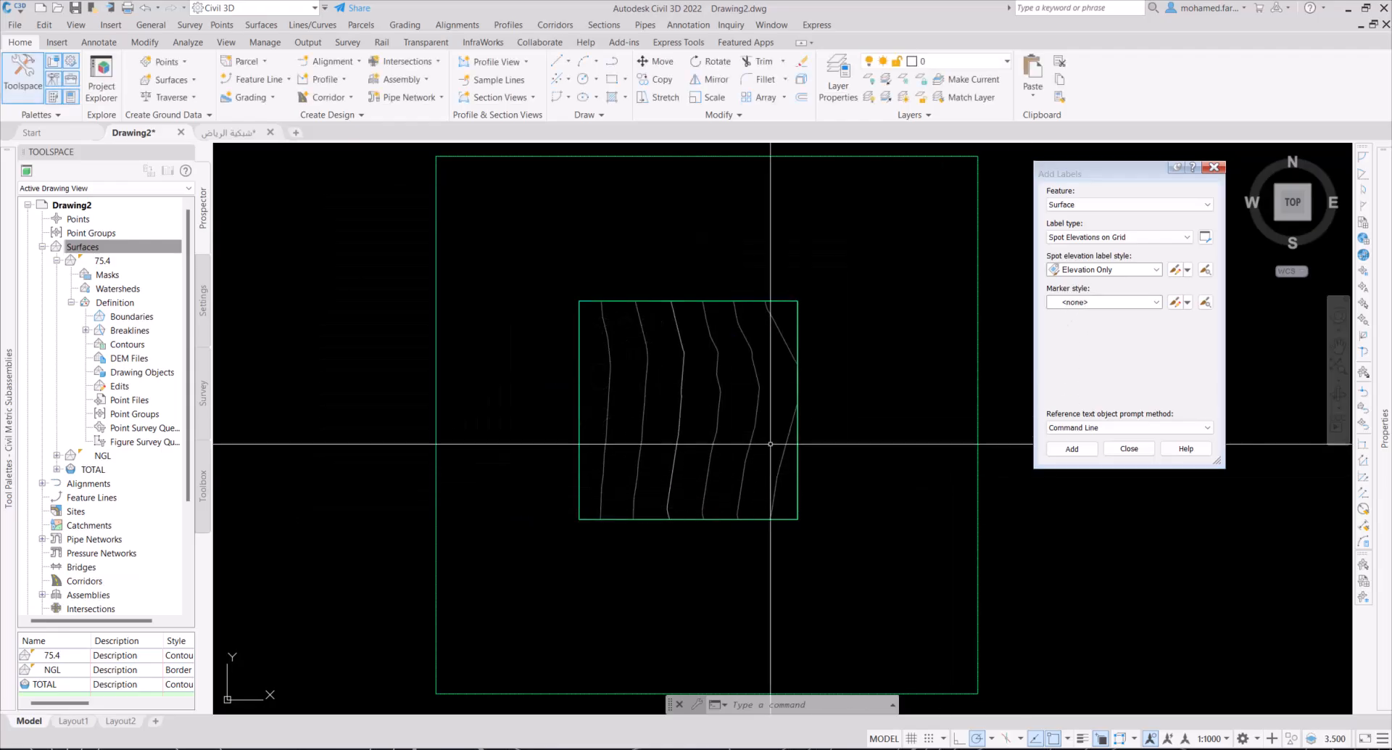
Step: Choose Basic as the marker style for the spot elevation labels
{"action": "mouse_move", "coordinate": [766, 447]}
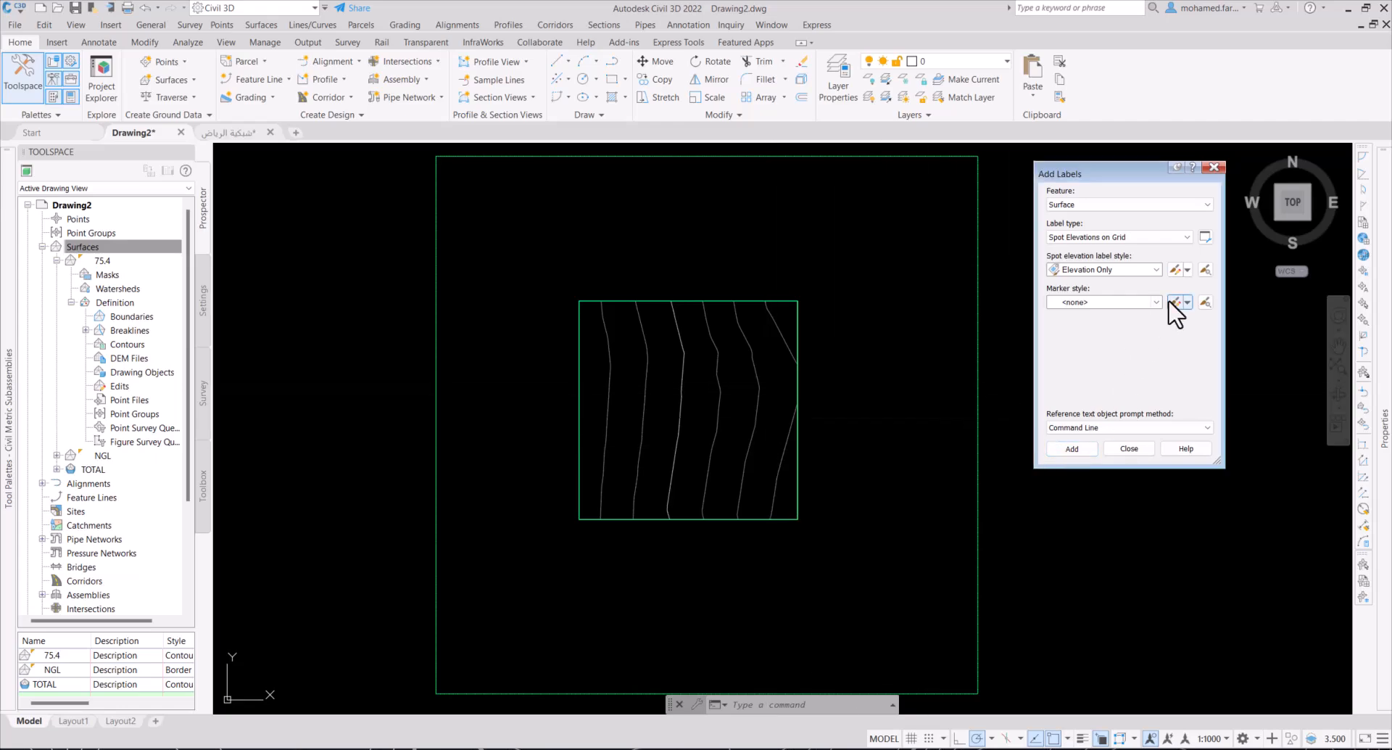
{"action": "left_click", "coordinate": [1144, 302]}
{"action": "left_click", "coordinate": [1086, 328]}
{"action": "left_click", "coordinate": [1128, 303]}
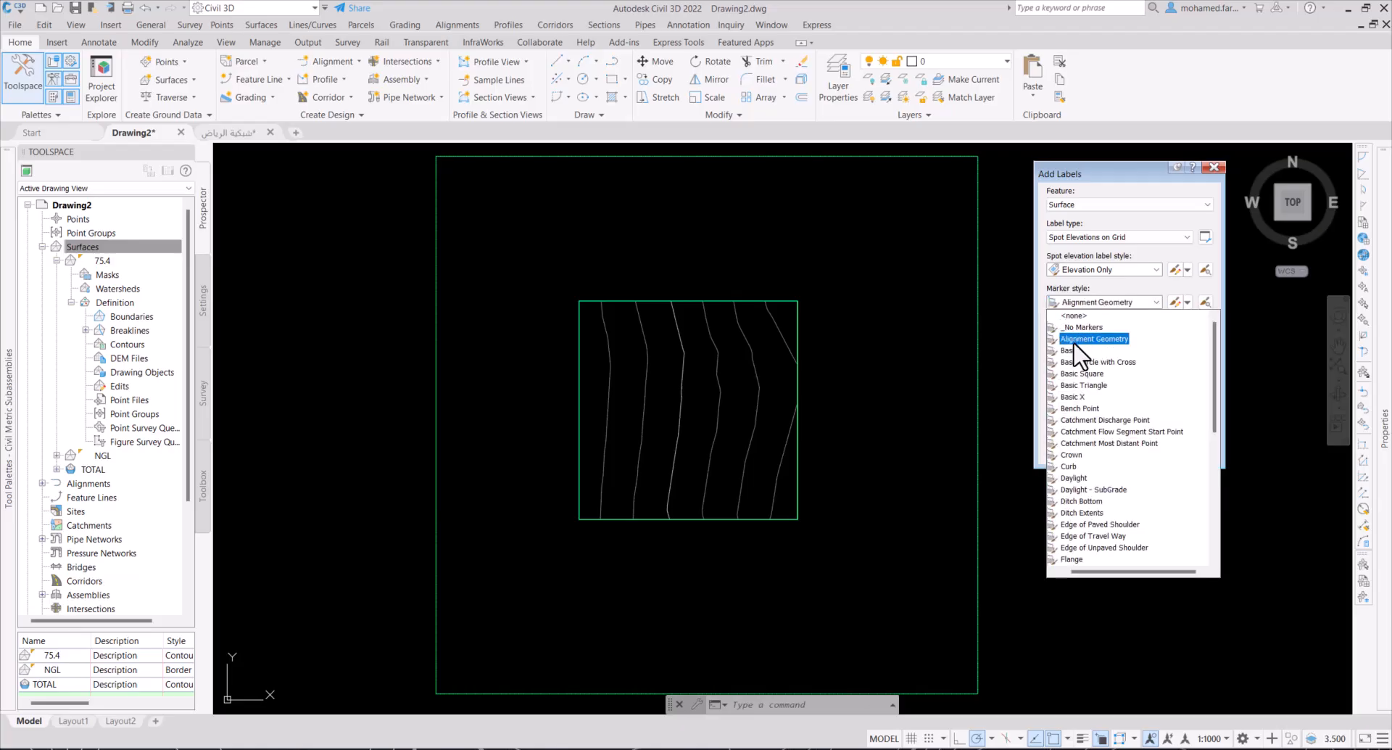
{"action": "left_click", "coordinate": [1068, 349]}
Step: Edit the Basic marker style, setting its absolute size to 0.5 m and toggling its circle symbol
{"action": "left_click", "coordinate": [1174, 302]}
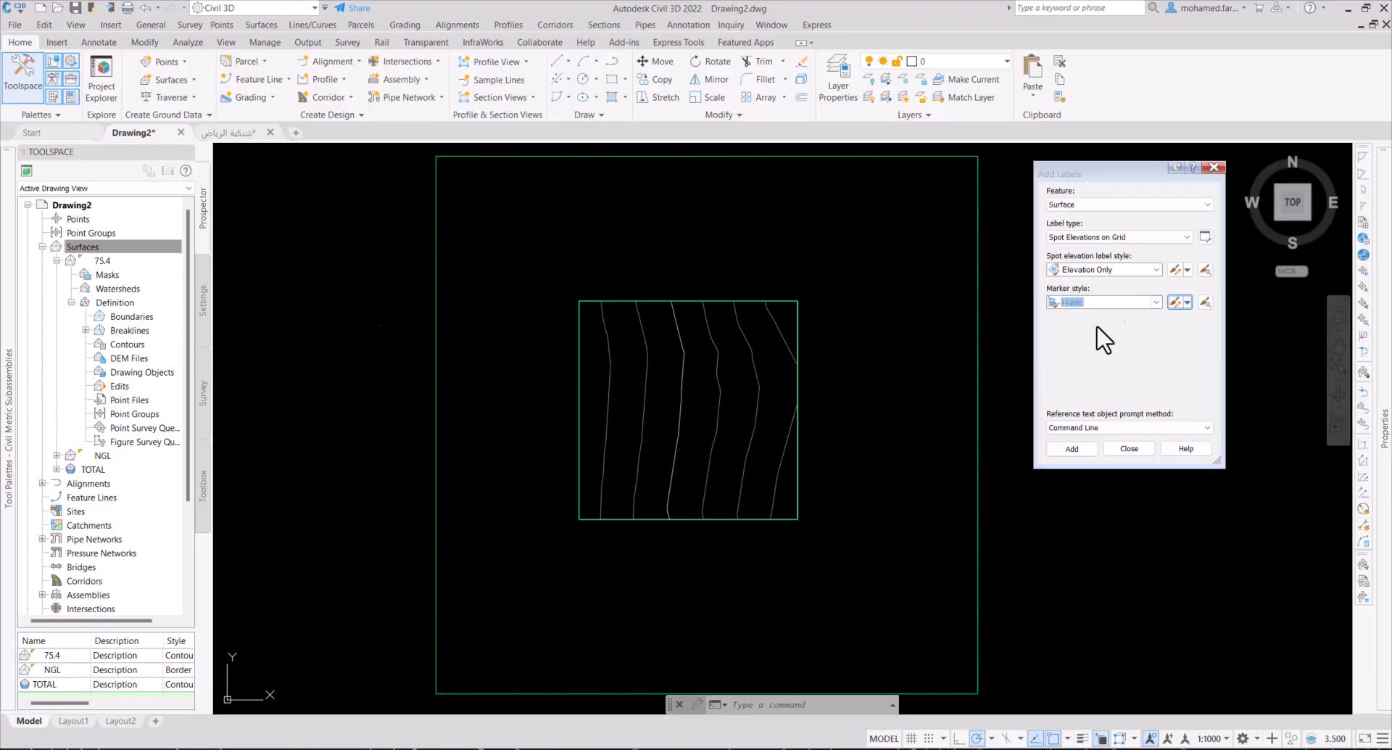
{"action": "left_click_drag", "start_coordinate": [741, 362], "coordinate": [673, 361]}
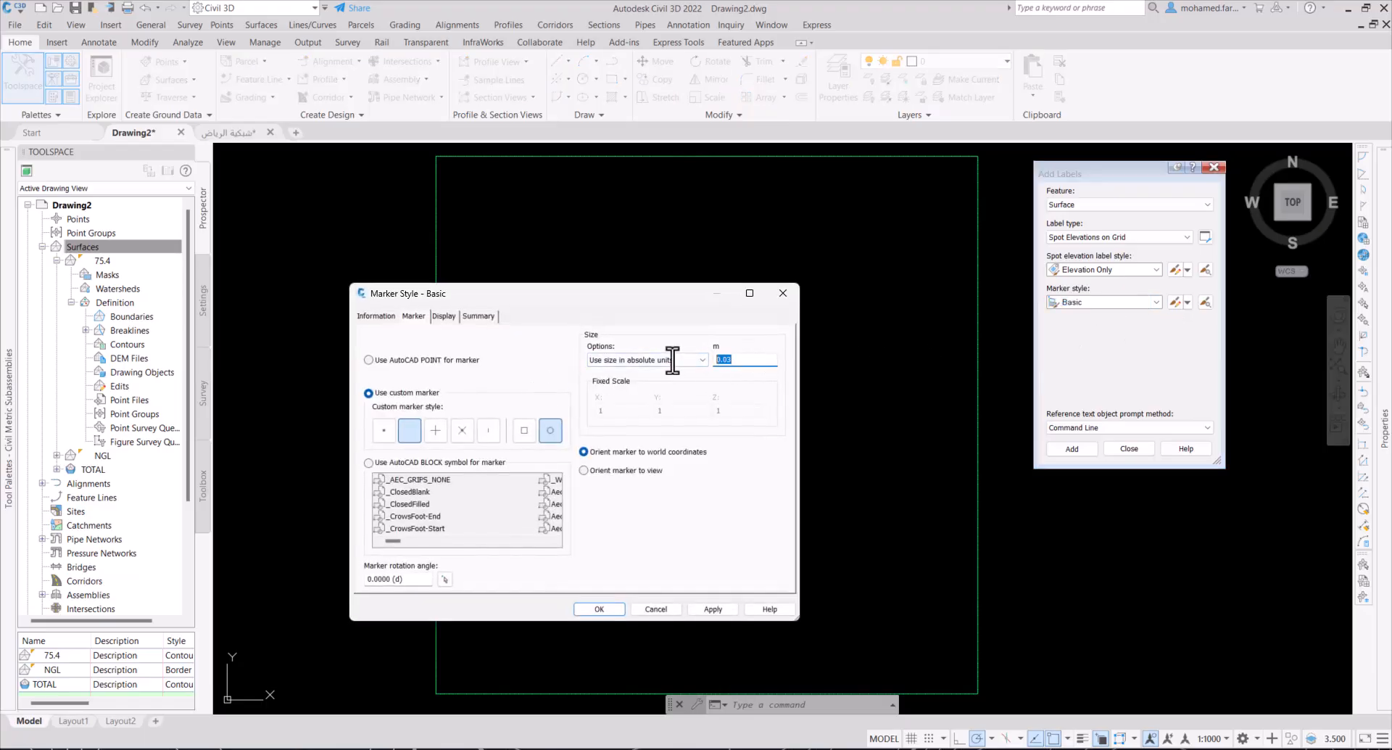
{"action": "type", "text": ".5"}
{"action": "left_click", "coordinate": [545, 432]}
{"action": "left_click", "coordinate": [599, 609]}
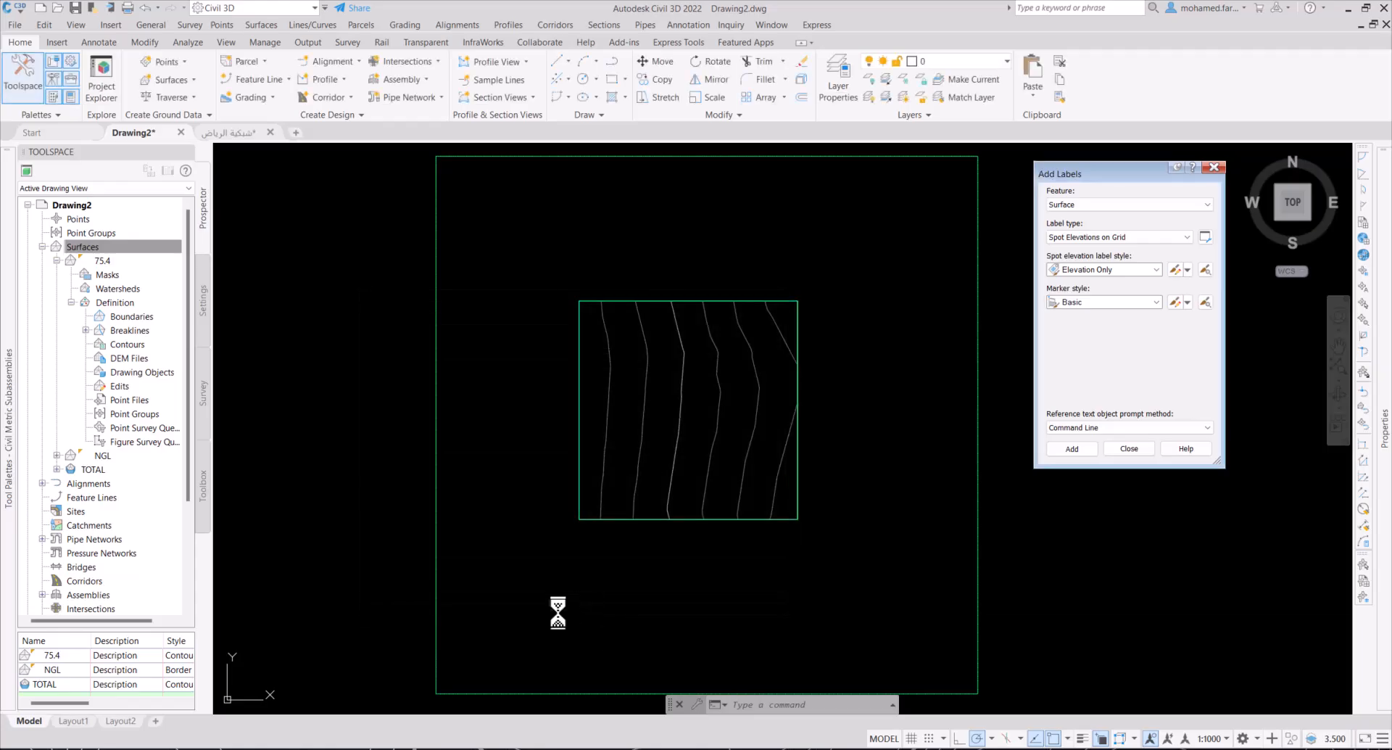
Step: Start adding grid spot elevation labels to the NGL surface, with the grid basepoint at the inner boundary's lower-left corner
{"action": "left_click", "coordinate": [1057, 451]}
{"action": "key", "text": "Return"}
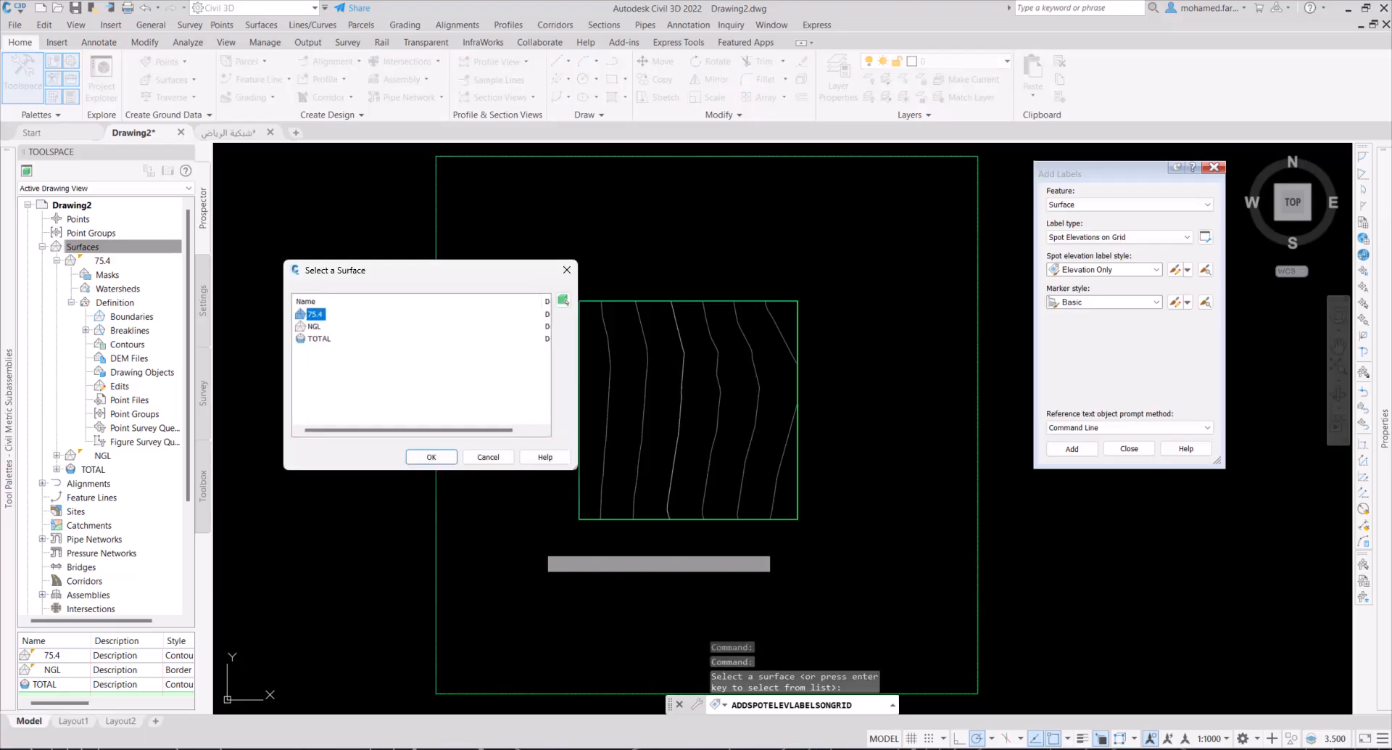
{"action": "left_click", "coordinate": [314, 327]}
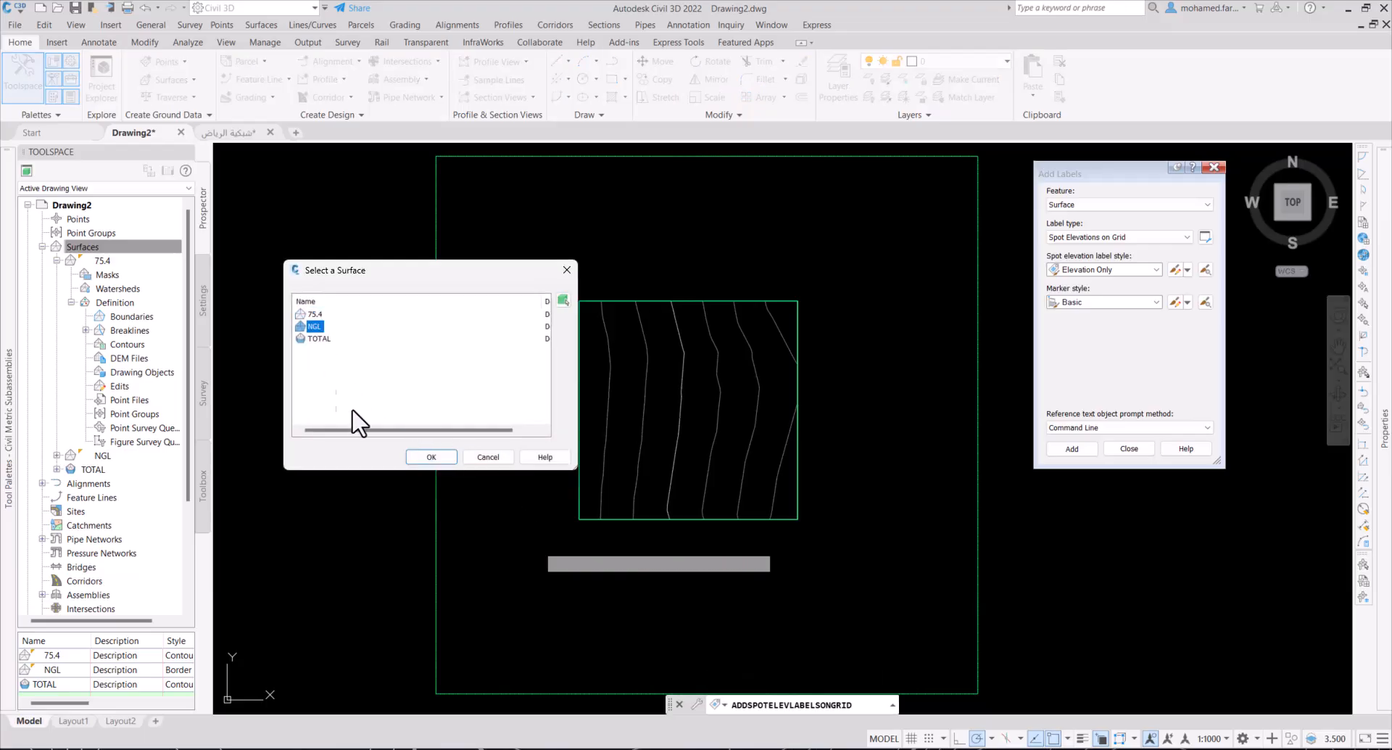
{"action": "left_click", "coordinate": [419, 457]}
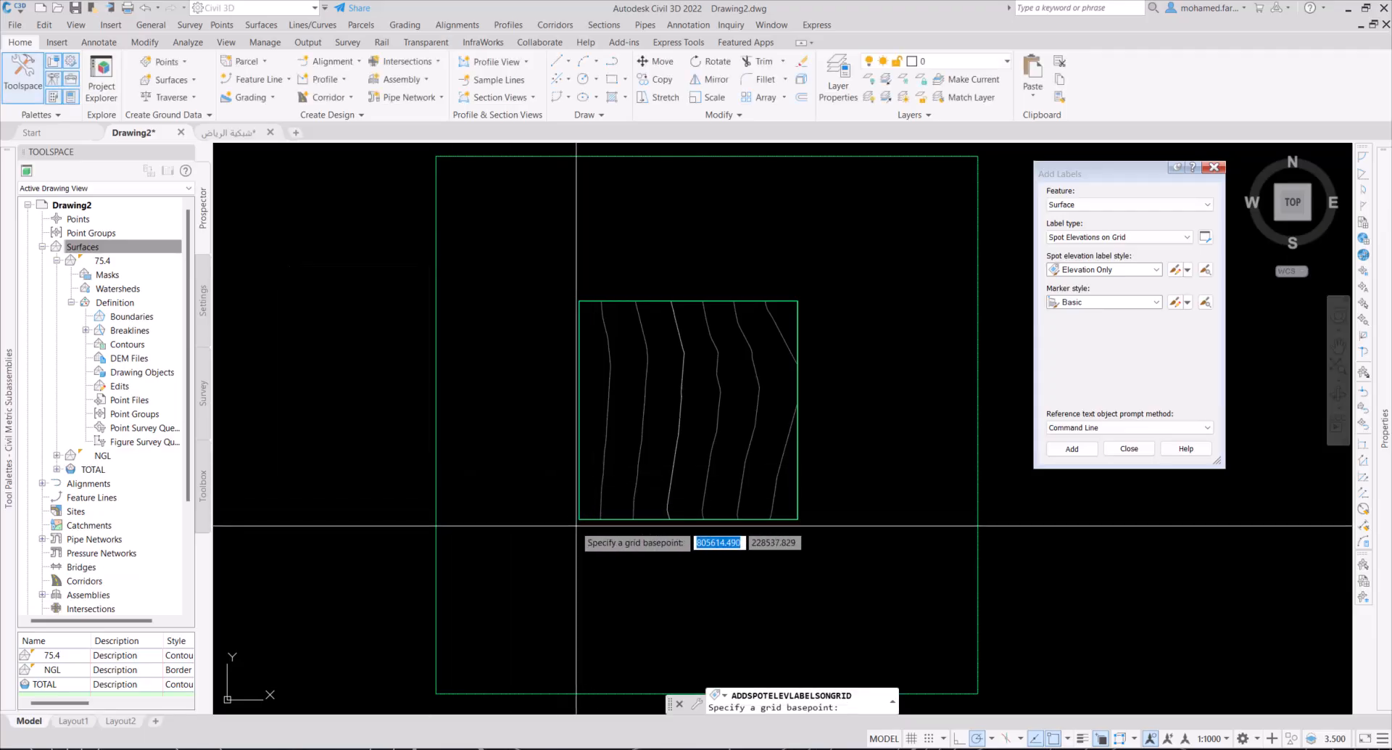
{"action": "scroll", "coordinate": [579, 518], "scroll_direction": "up", "scroll_amount": 5}
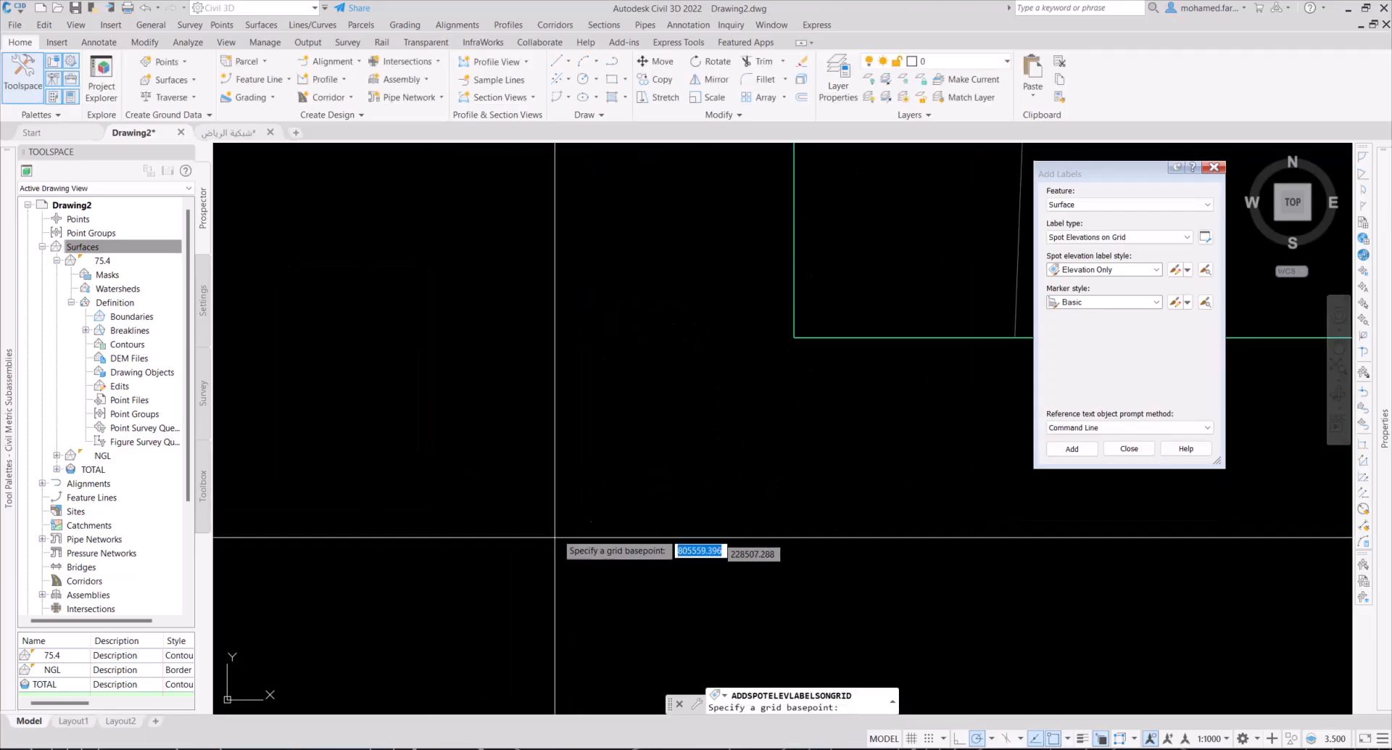
{"action": "left_click", "coordinate": [794, 337]}
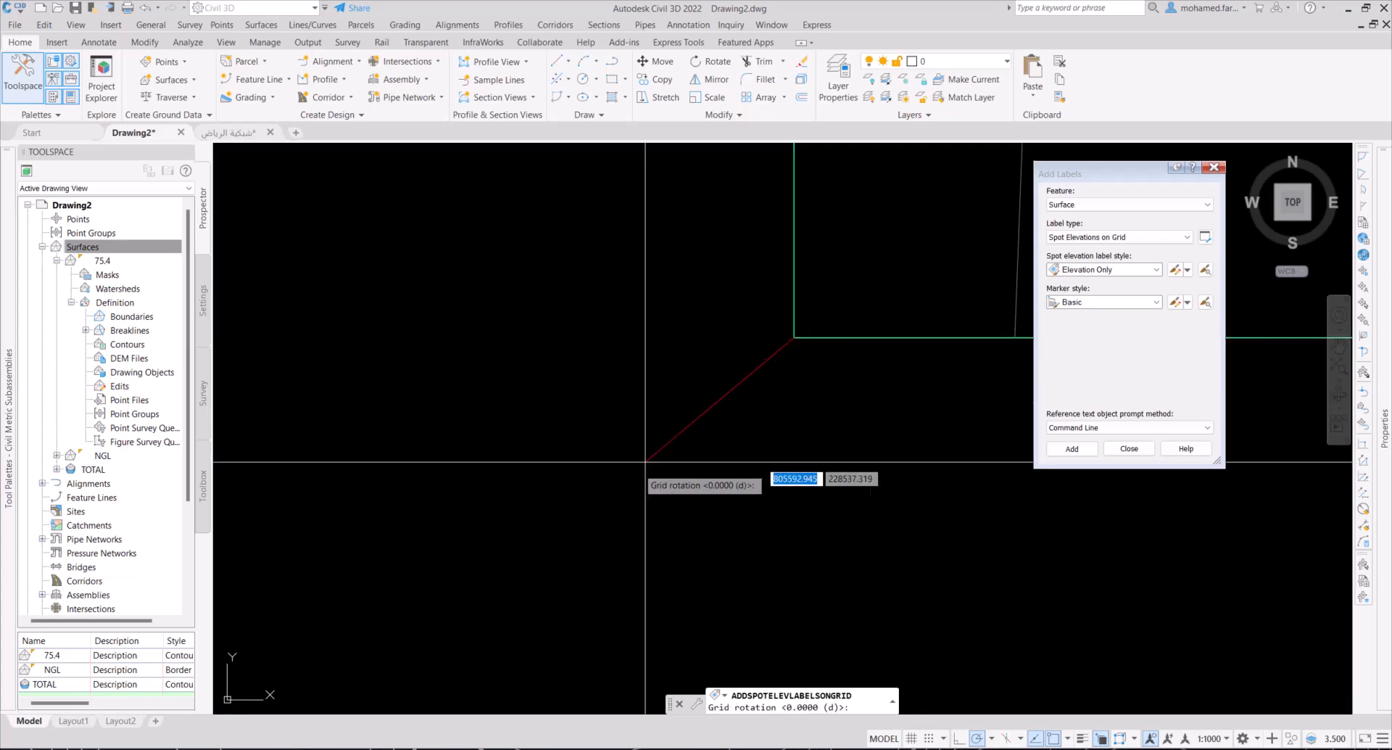
Step: Accept the default grid rotation and spacing, and end the grid at the inner boundary's upper-right corner without changing its size
{"action": "scroll", "coordinate": [630, 508], "scroll_direction": "down", "scroll_amount": 3}
{"action": "key", "text": "Return"}
{"action": "key", "text": "Return"}
{"action": "key", "text": "Return"}
{"action": "scroll", "coordinate": [608, 496], "scroll_direction": "down", "scroll_amount": 3}
{"action": "scroll", "coordinate": [759, 357], "scroll_direction": "up", "scroll_amount": 6}
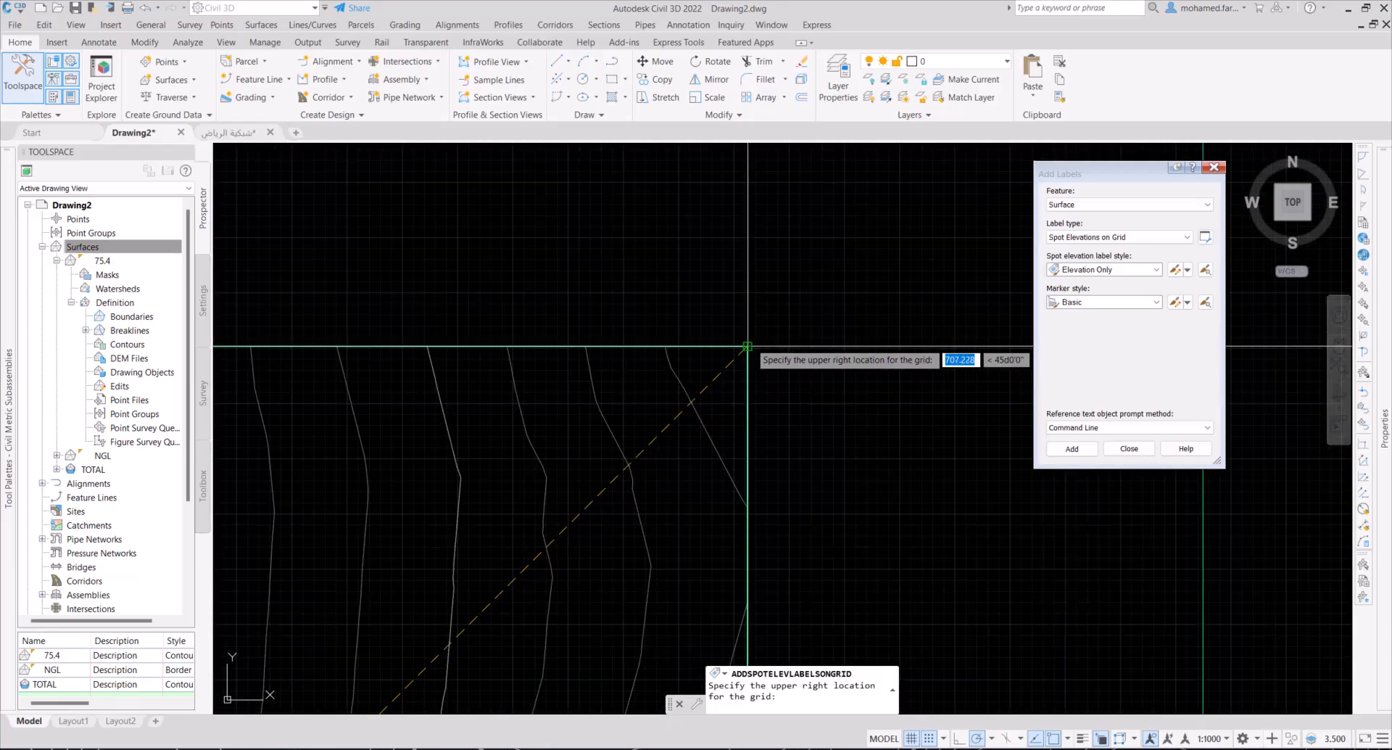
{"action": "left_click", "coordinate": [747, 347]}
{"action": "key", "text": "Return"}
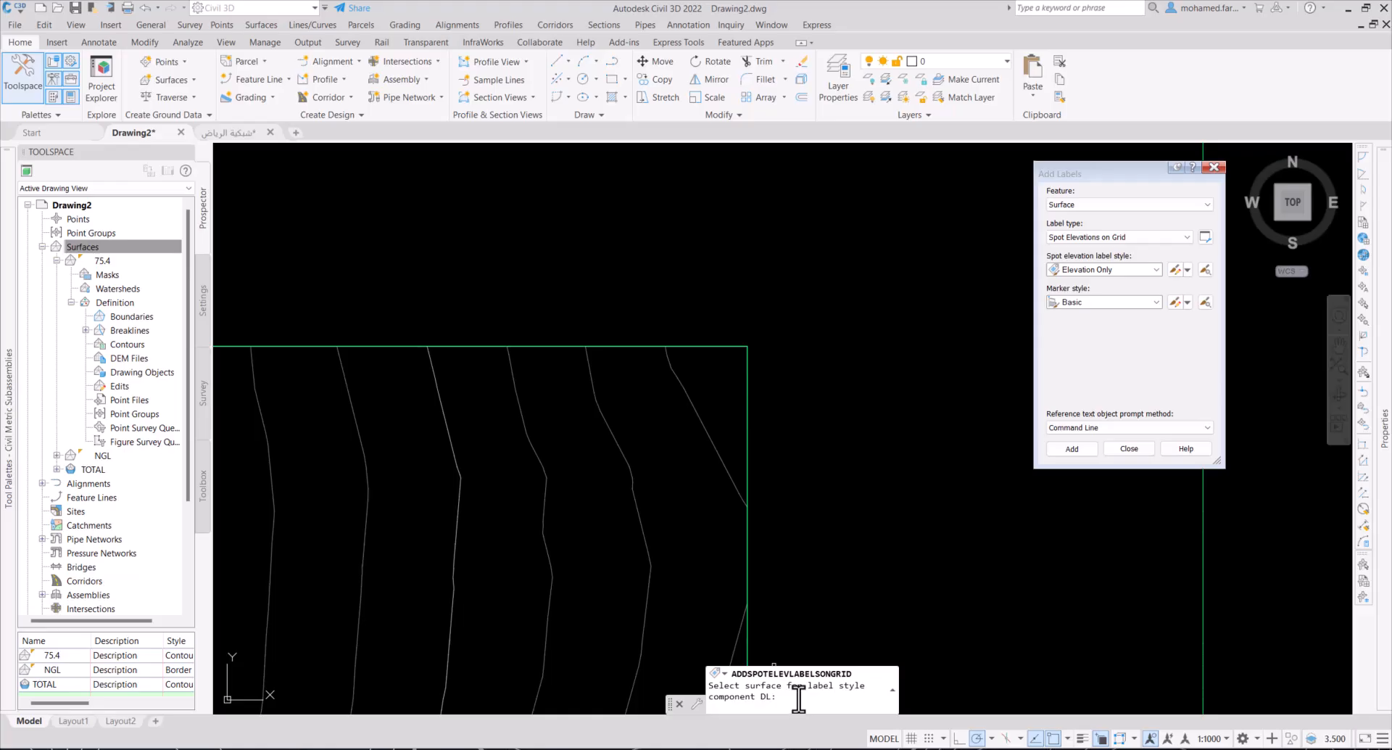
Step: Assign surface 75.4 to the DL component and surface TOTAL to the DF component to place the grid labels
{"action": "key", "text": "Return"}
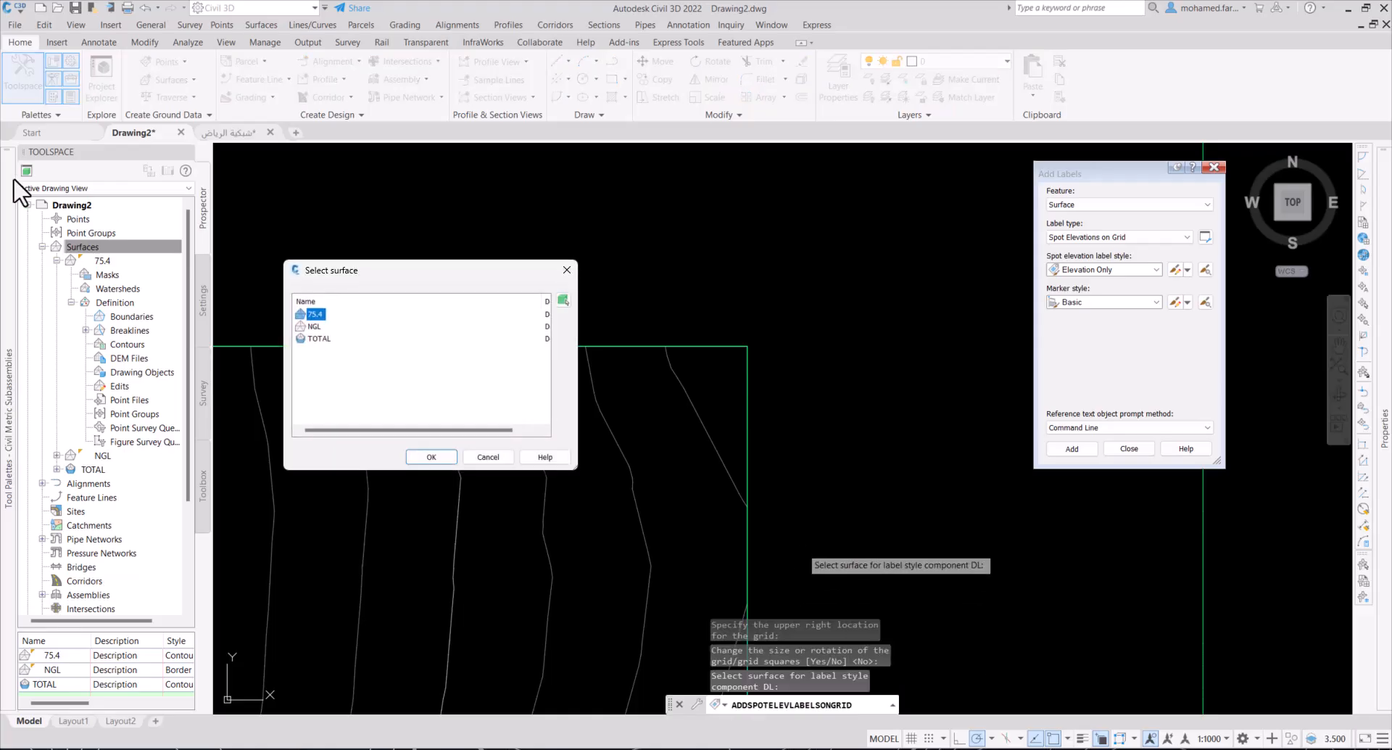
{"action": "left_click", "coordinate": [420, 454]}
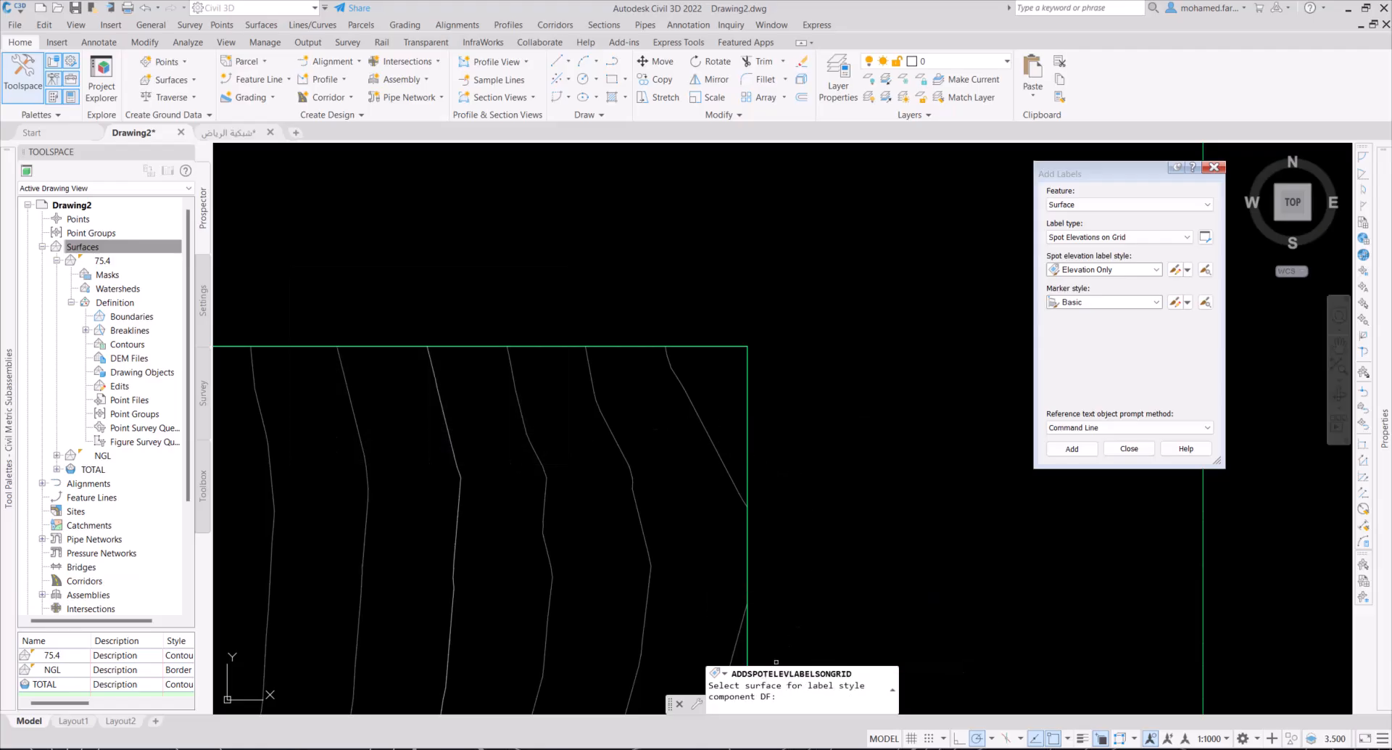
{"action": "key", "text": "Return"}
{"action": "left_click", "coordinate": [316, 339]}
{"action": "left_click", "coordinate": [431, 457]}
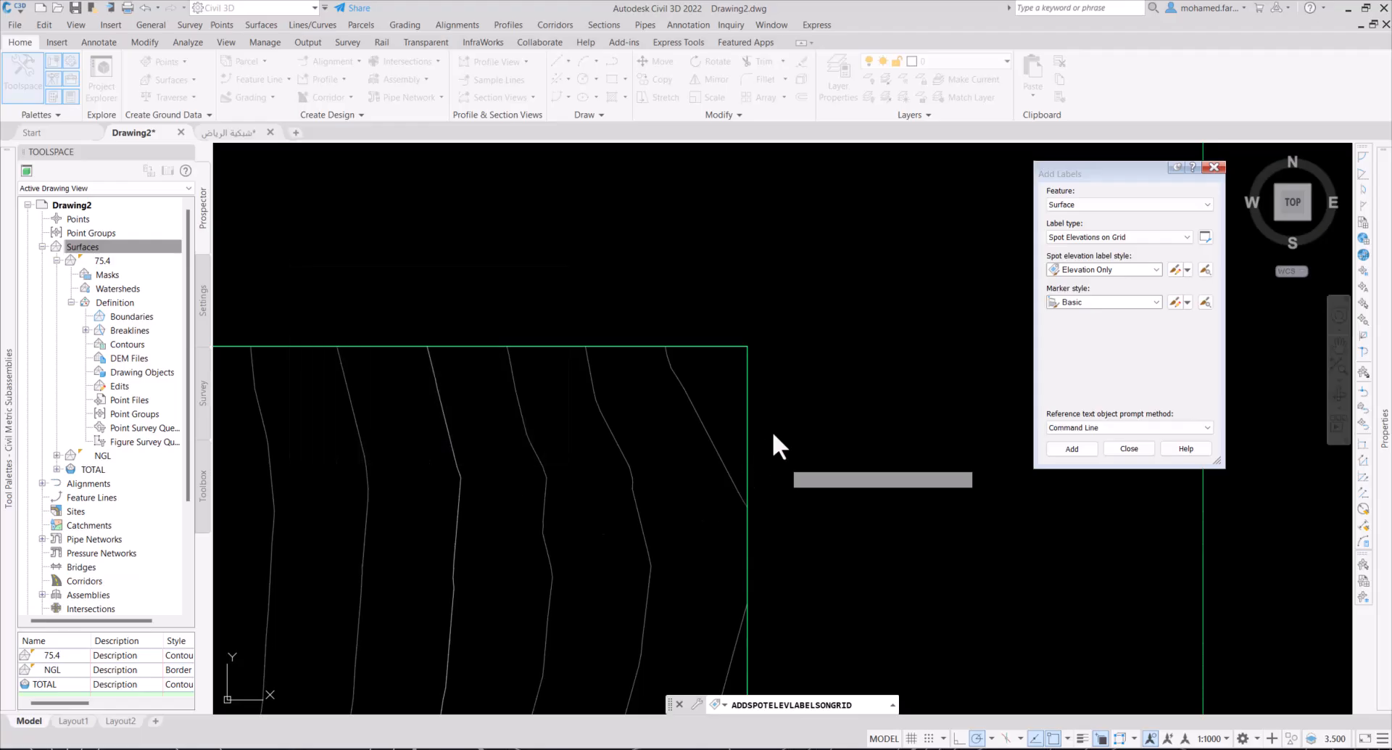
{"action": "scroll", "coordinate": [838, 515], "scroll_direction": "down", "scroll_amount": 2}
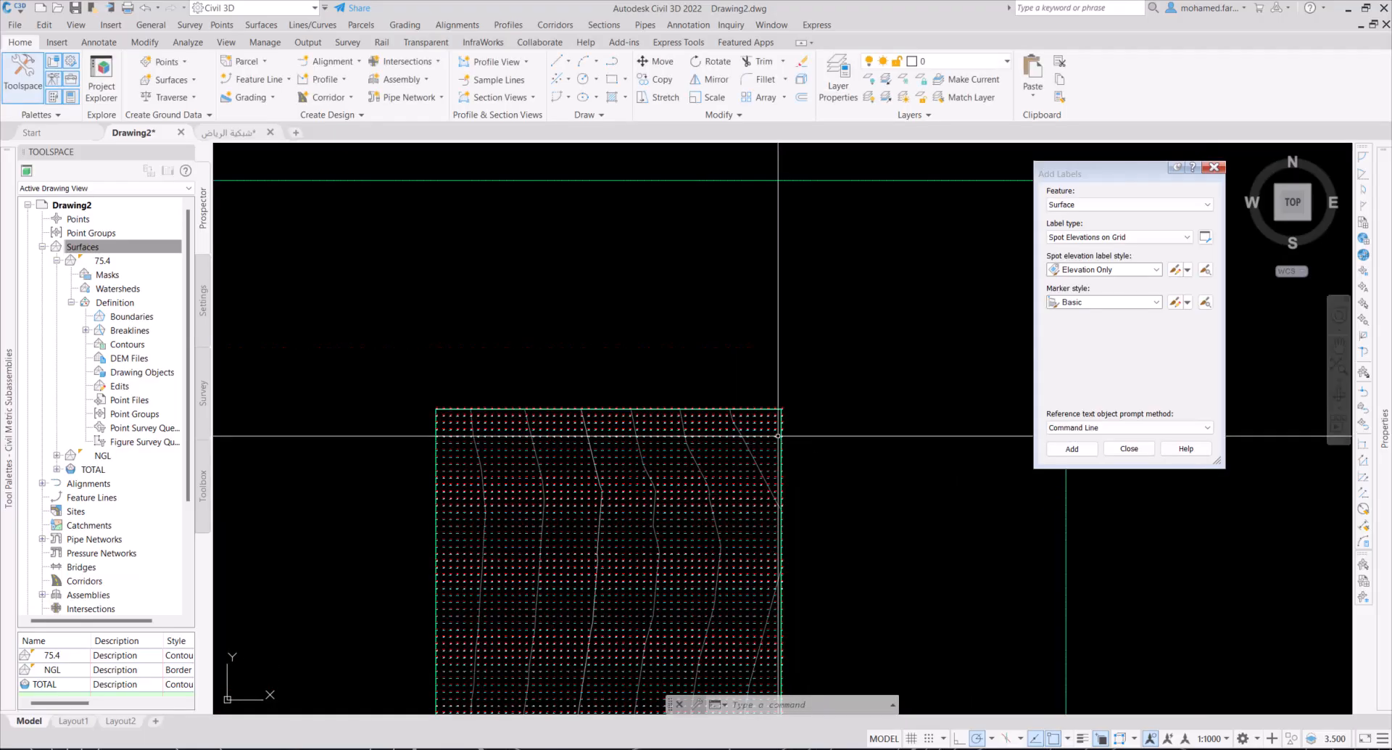
Step: Examine the DL, ground elevation and DFF values of a grid label near the grid's upper-right corner and another elsewhere in the grid
{"action": "scroll", "coordinate": [778, 437], "scroll_direction": "up", "scroll_amount": 5}
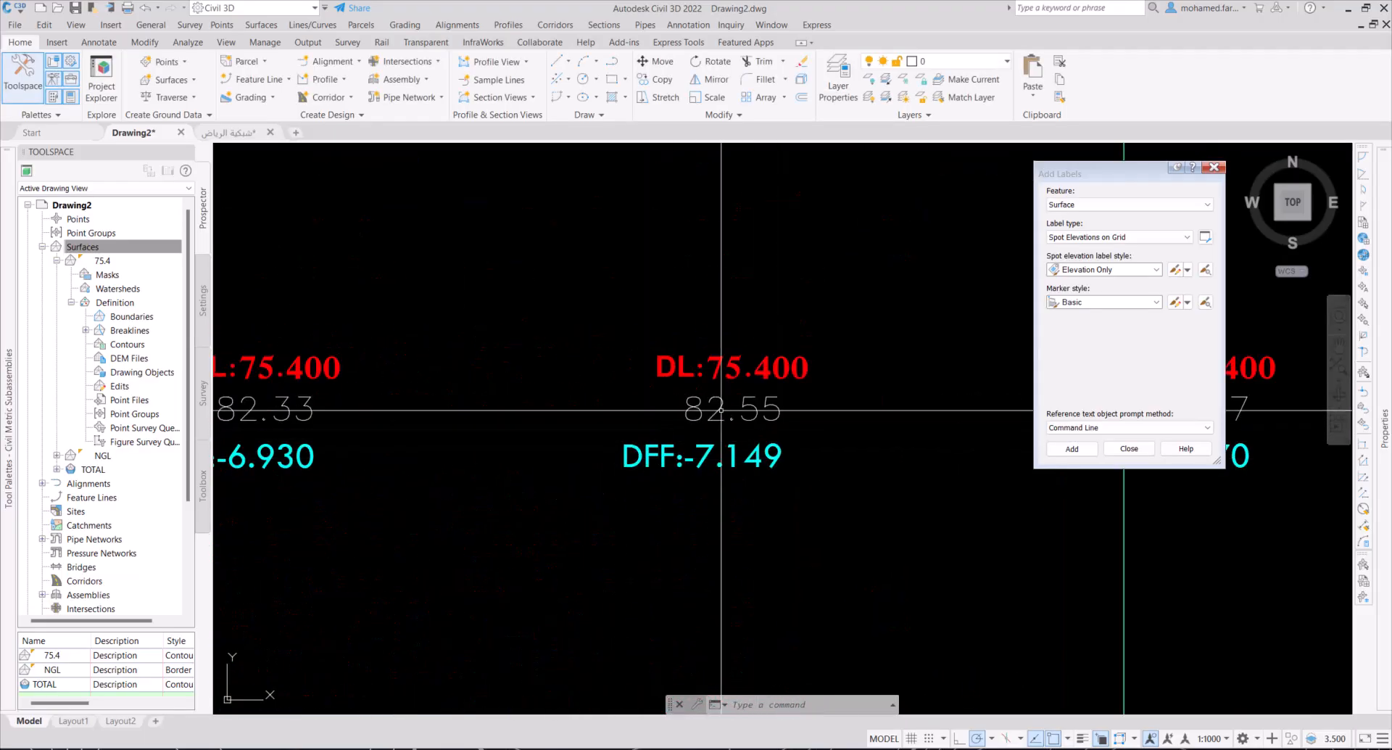
{"action": "scroll", "coordinate": [709, 395], "scroll_direction": "up", "scroll_amount": 4}
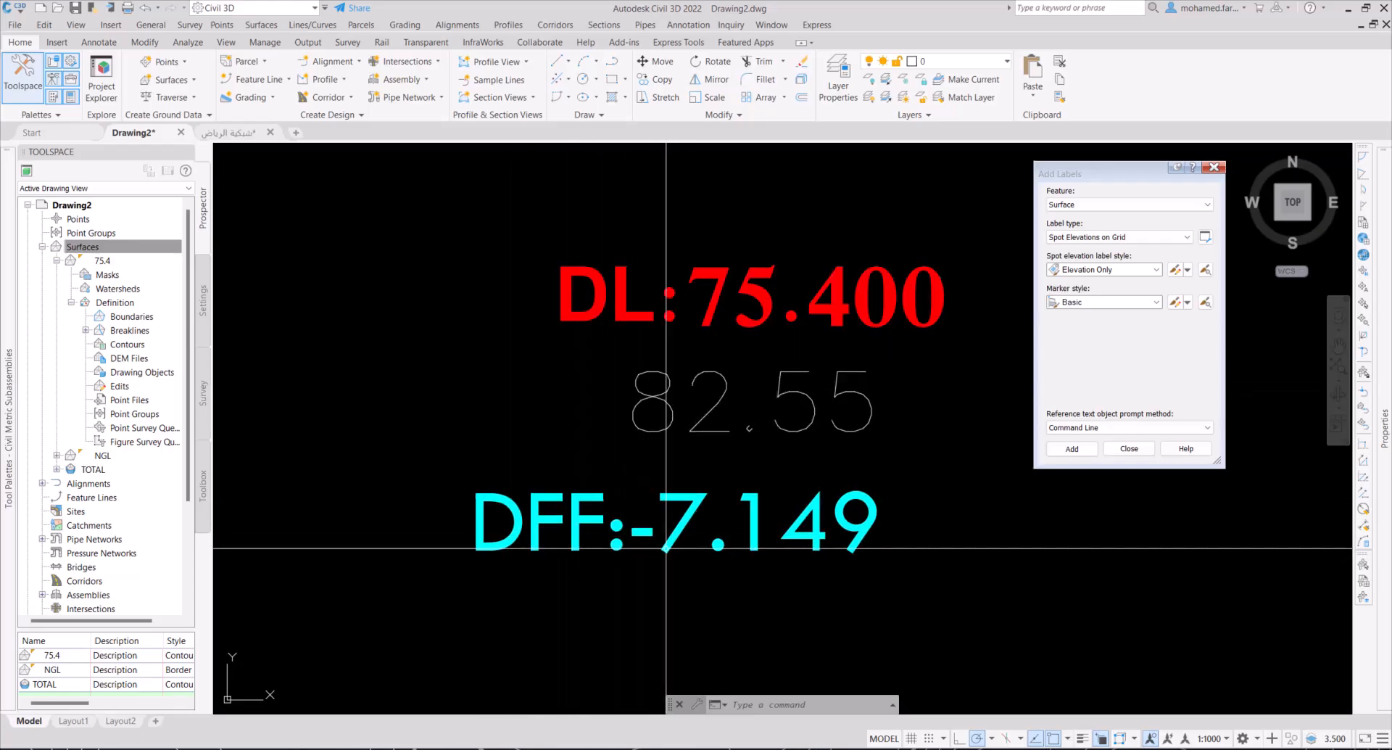
{"action": "scroll", "coordinate": [656, 377], "scroll_direction": "down", "scroll_amount": 10}
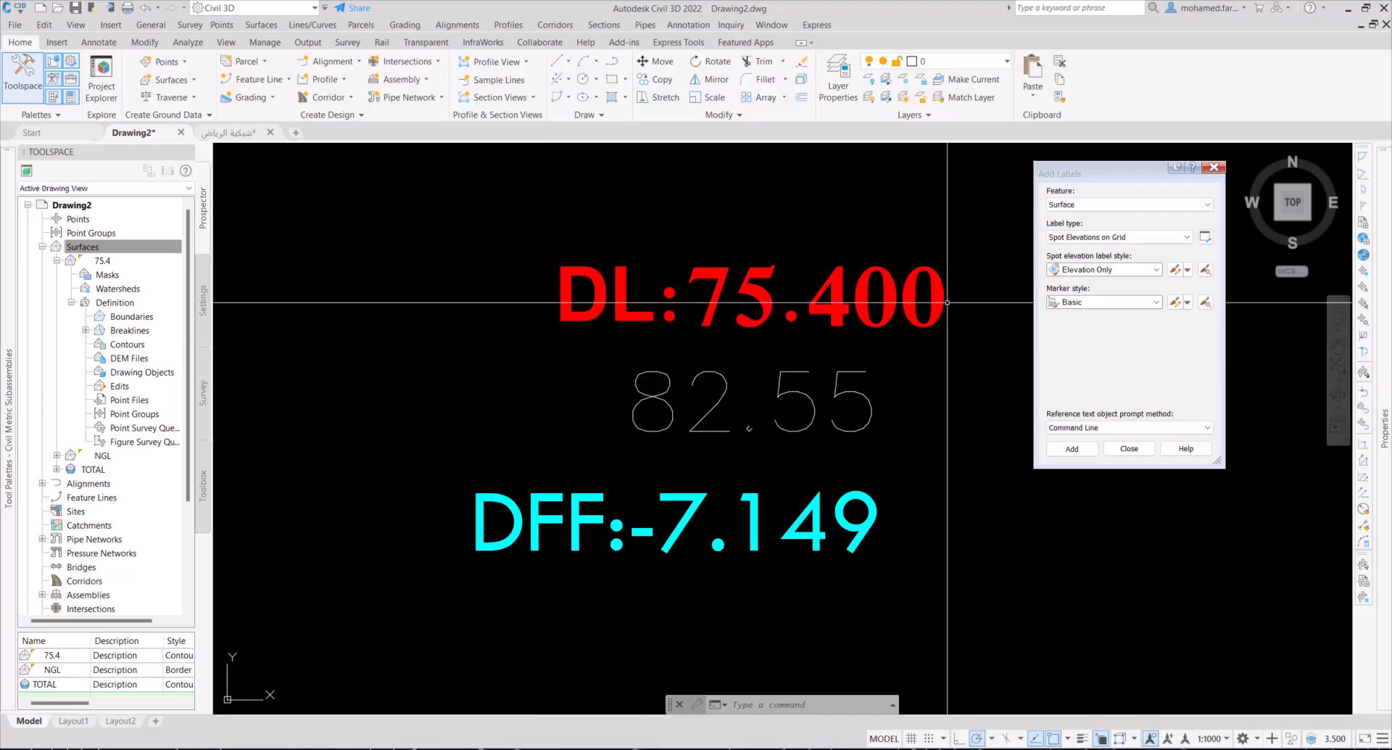
{"action": "scroll", "coordinate": [645, 381], "scroll_direction": "down", "scroll_amount": 6}
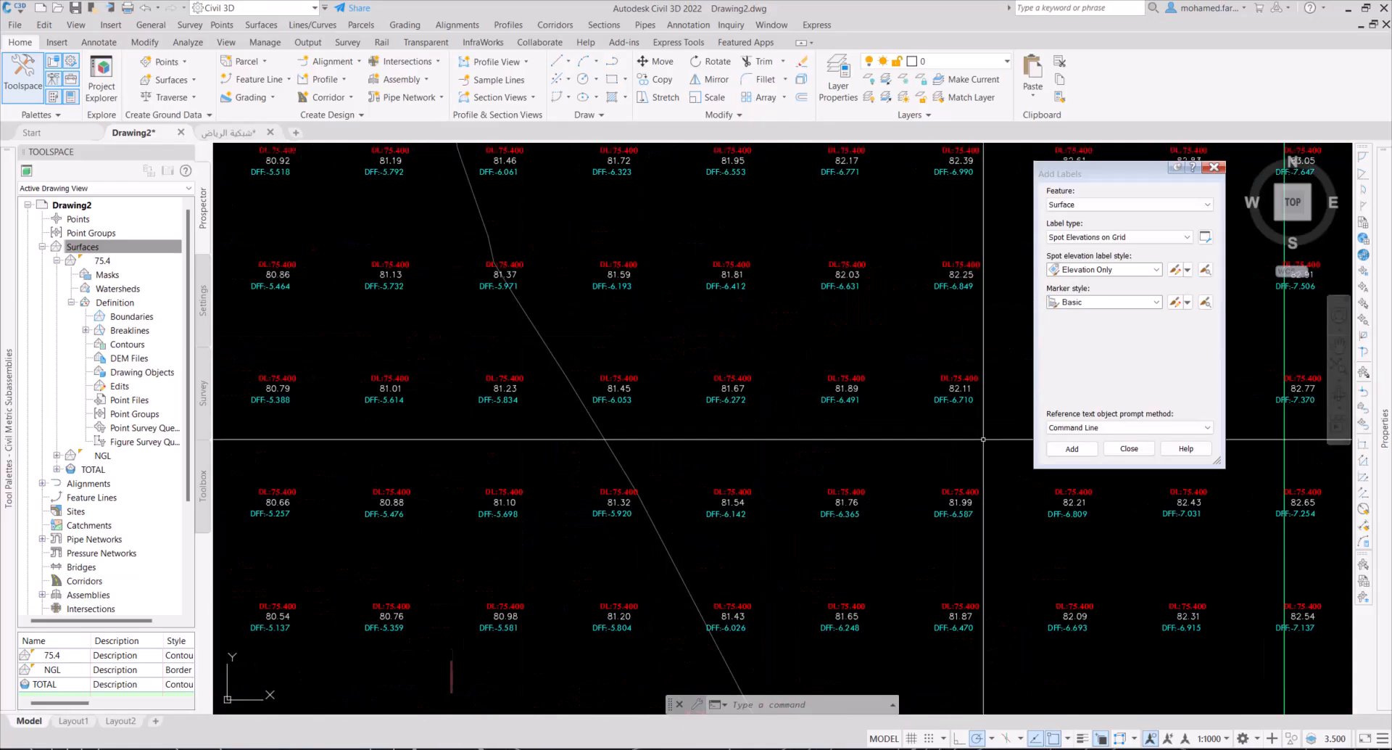
{"action": "middle_click_drag", "start_coordinate": [476, 421], "coordinate": [768, 256]}
{"action": "scroll", "coordinate": [768, 255], "scroll_direction": "down", "scroll_amount": 5}
{"action": "scroll", "coordinate": [568, 321], "scroll_direction": "up", "scroll_amount": 10}
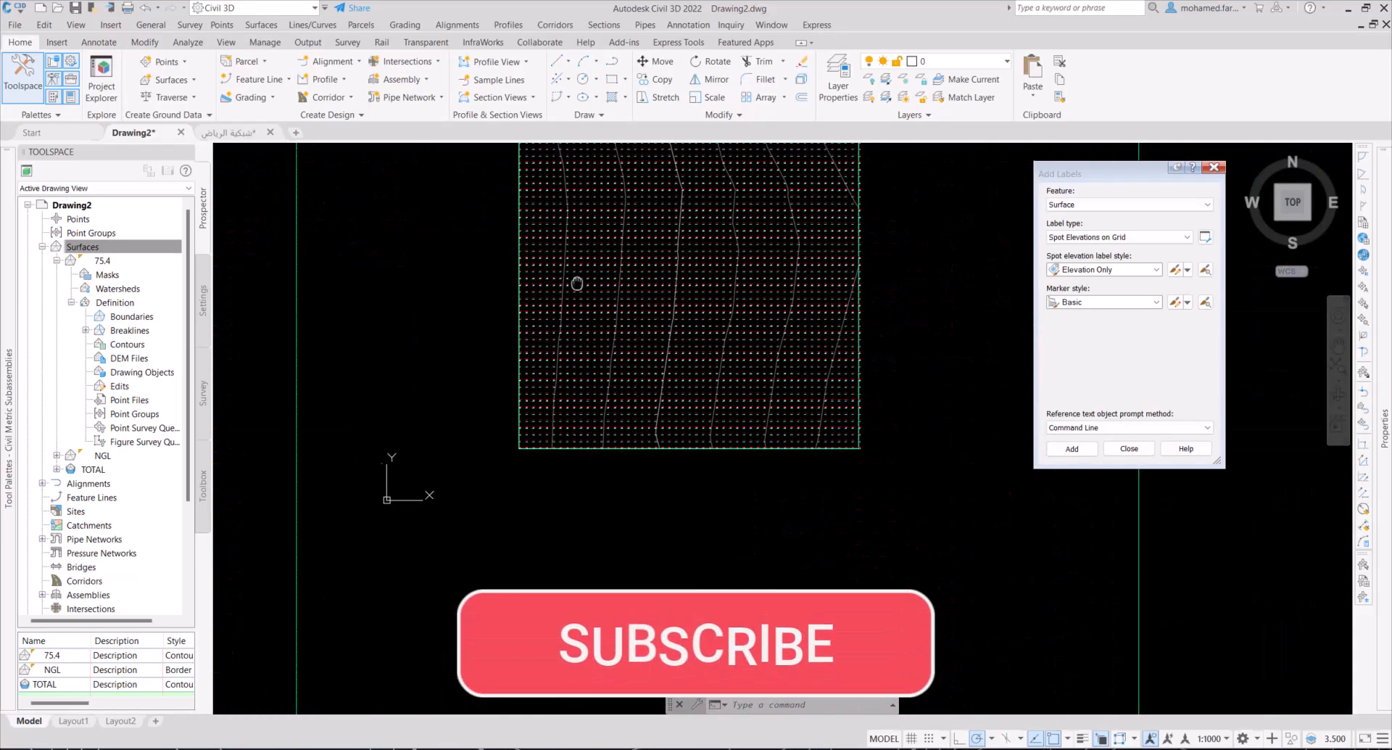
{"action": "scroll", "coordinate": [539, 497], "scroll_direction": "up", "scroll_amount": 6}
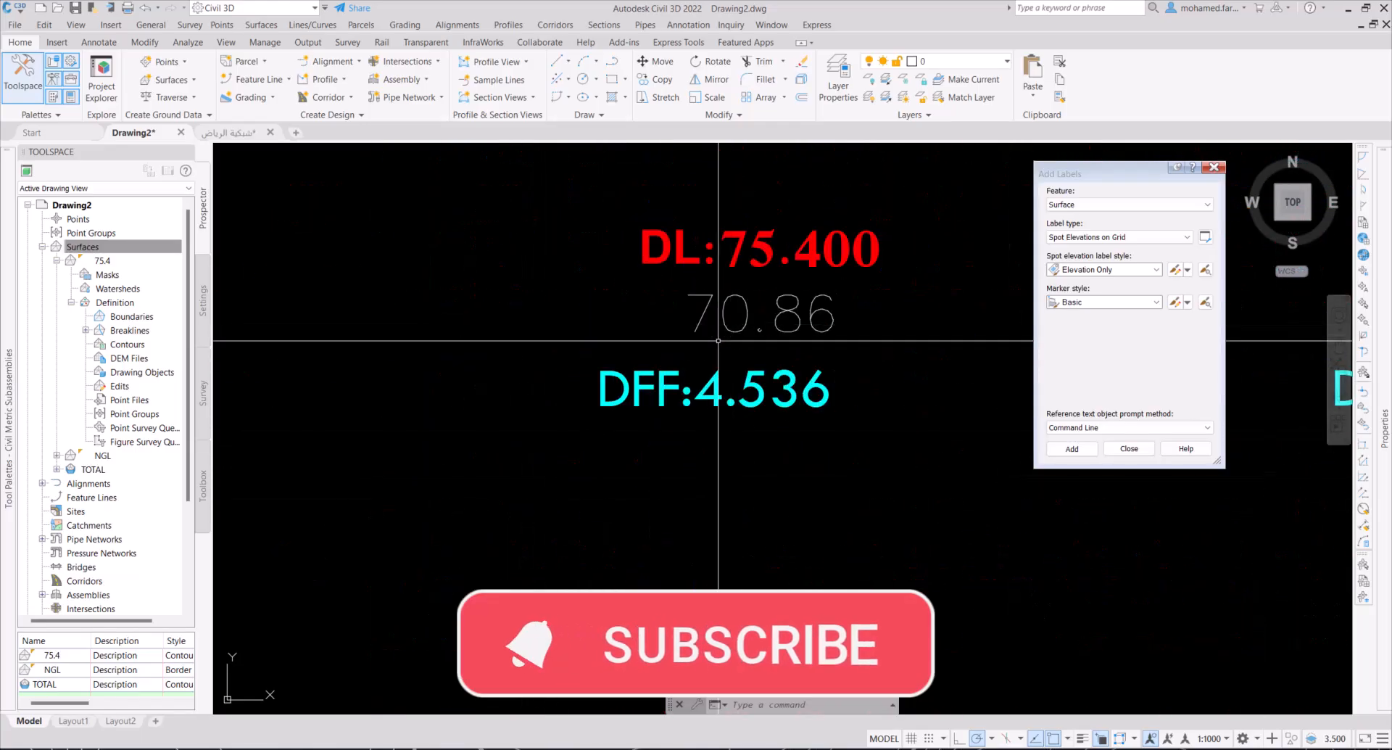
{"action": "scroll", "coordinate": [557, 371], "scroll_direction": "down", "scroll_amount": 2}
{"action": "scroll", "coordinate": [677, 363], "scroll_direction": "up", "scroll_amount": 4}
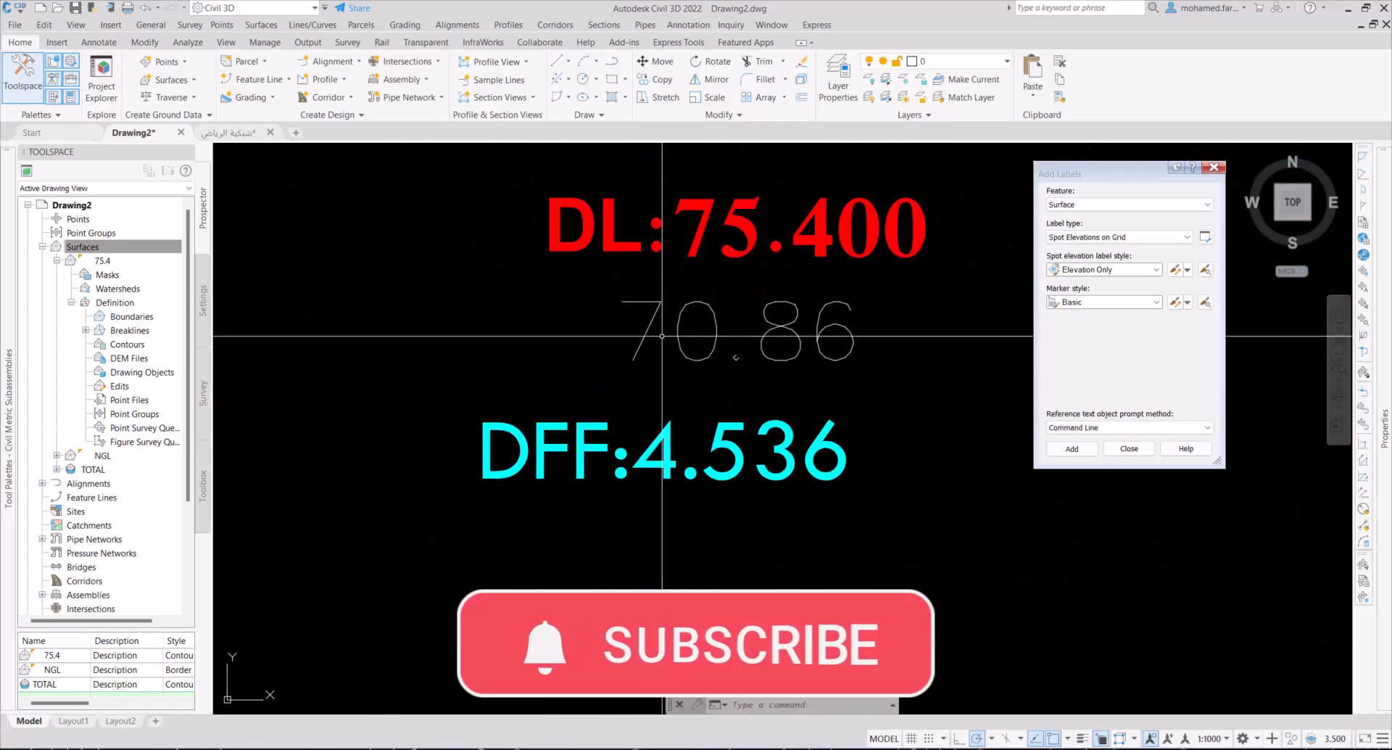